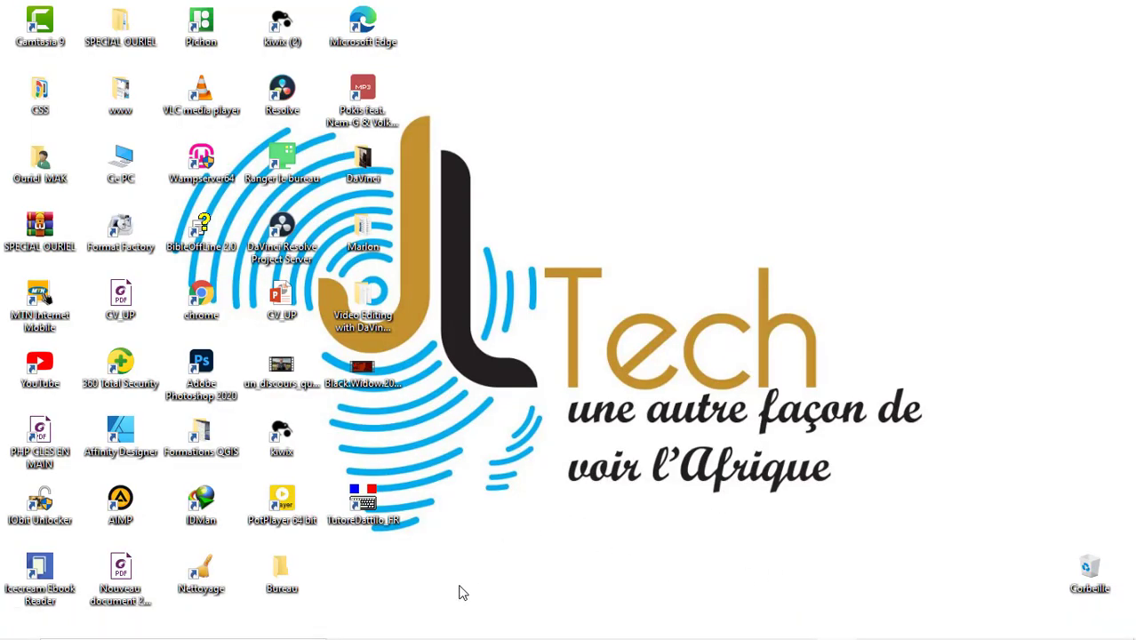
Step: Bring the Affinity Designer window with its blank white document to the front
left_click(427, 627)
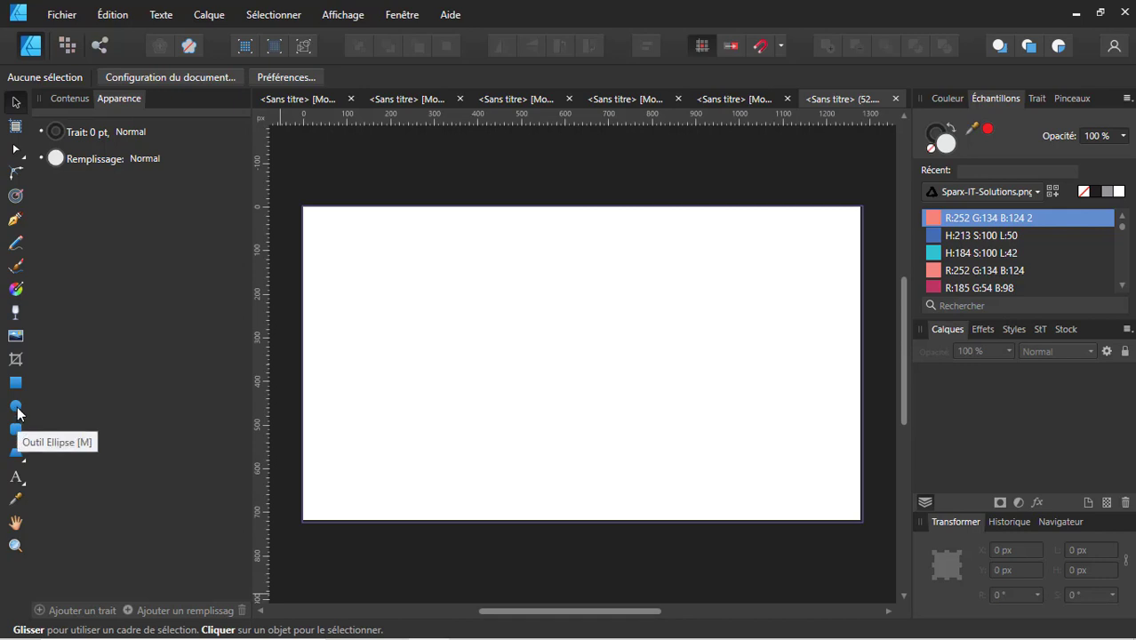
Step: Draw a tall 88 × 296 px ellipse near the page's upper centre
left_click(16, 407)
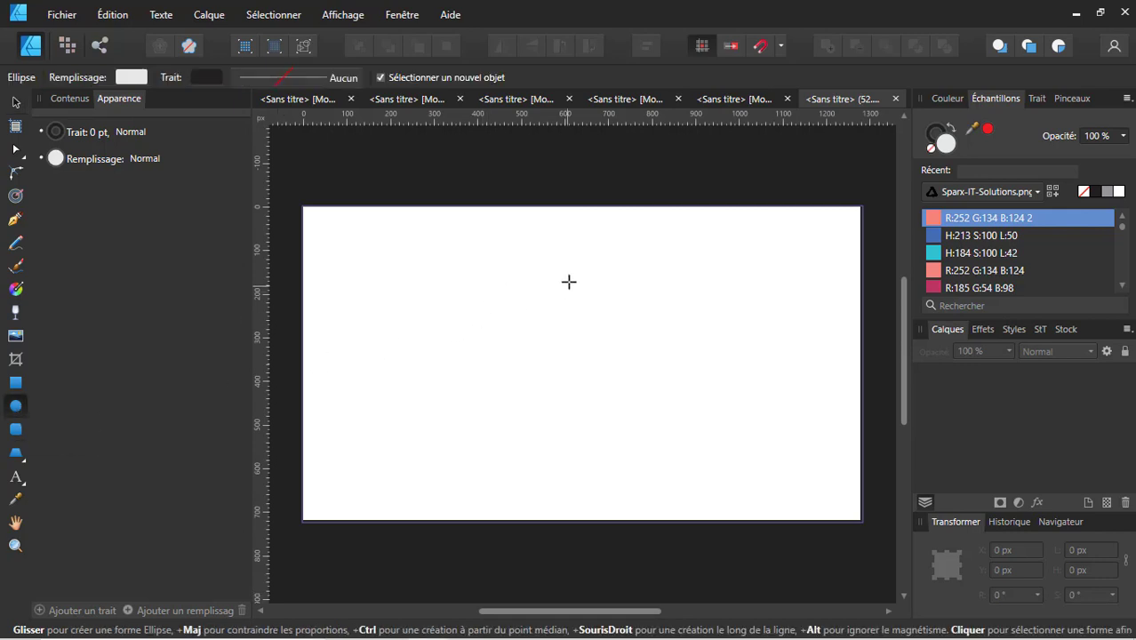
left_click_drag(570, 258, 597, 360)
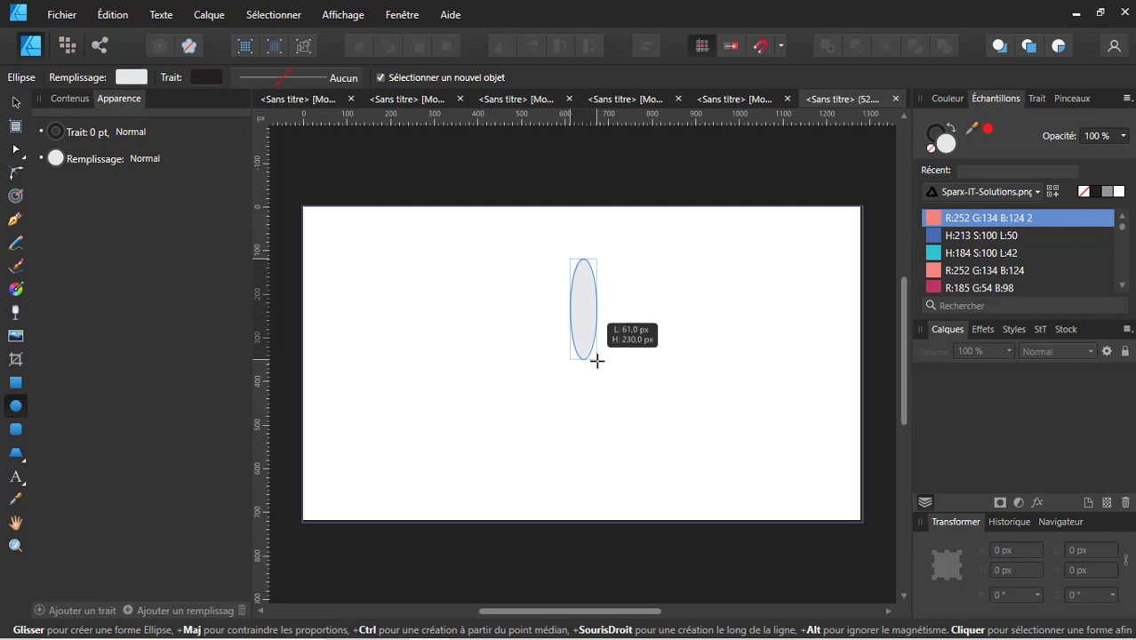
left_click_drag(597, 359, 607, 388)
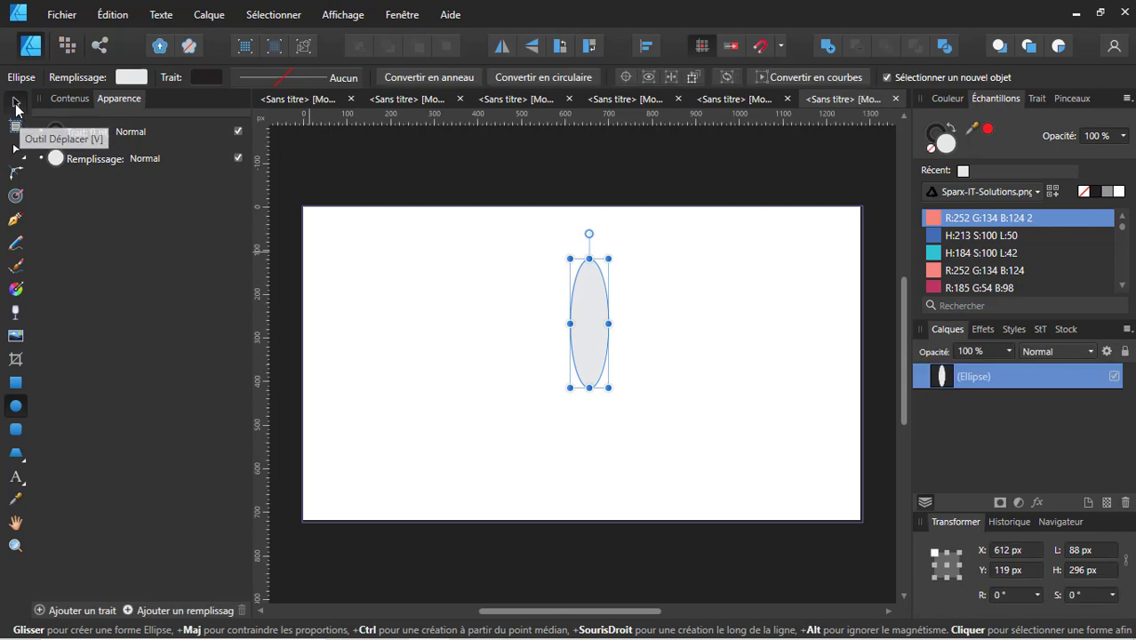
Step: Convert the ellipse to curves and make its top node a sharp point
left_click(15, 104)
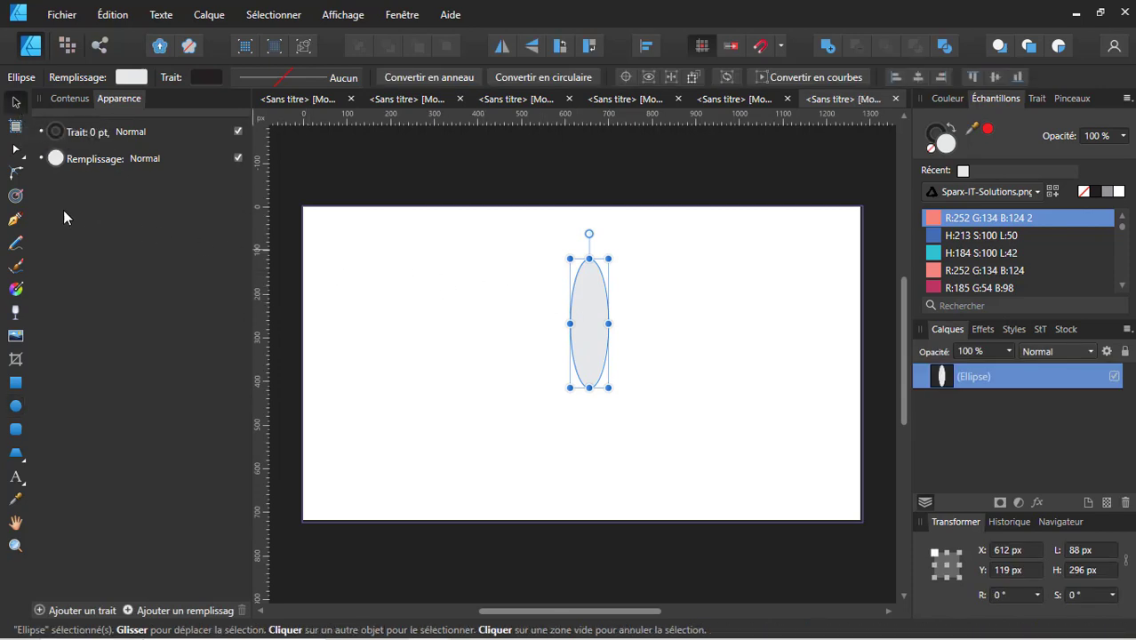
left_click(799, 77)
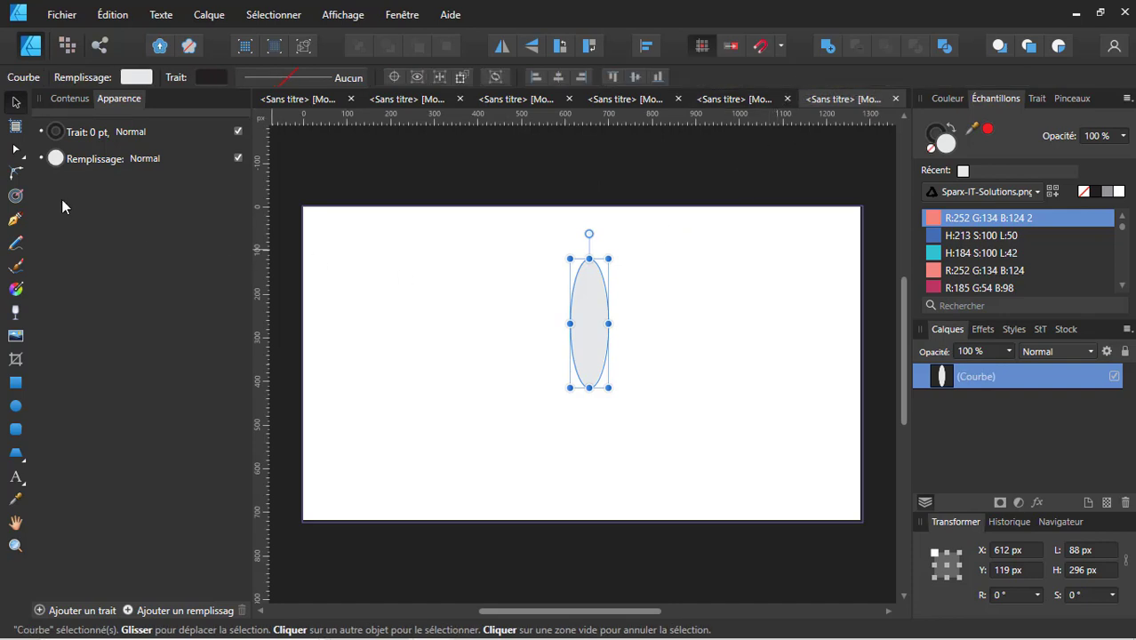
left_click(15, 151)
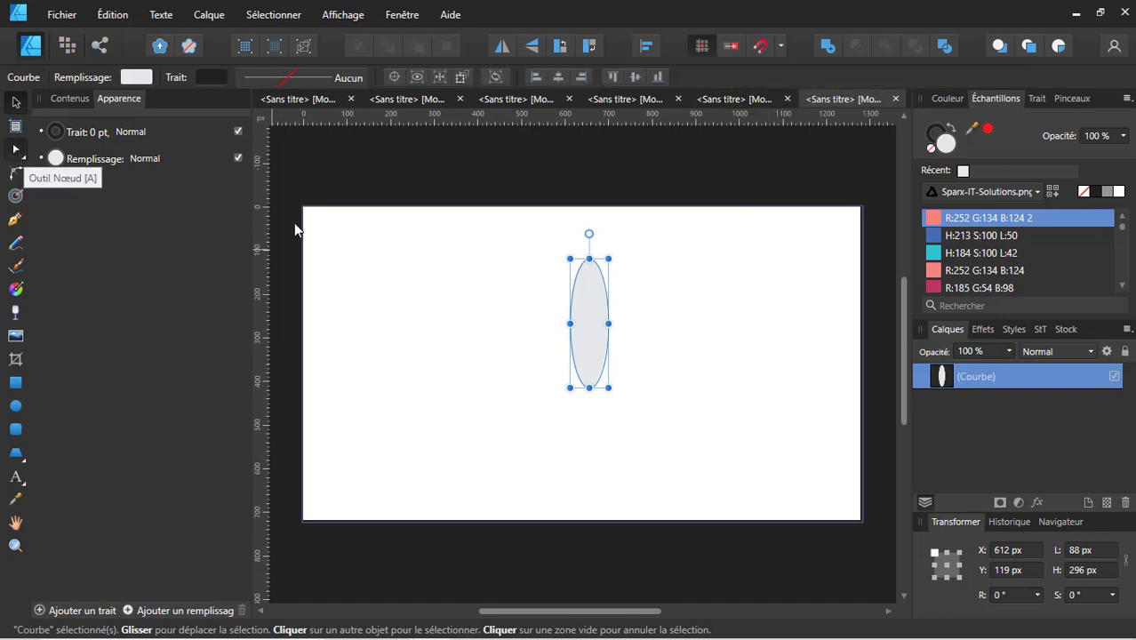
left_click_drag(561, 246, 633, 302)
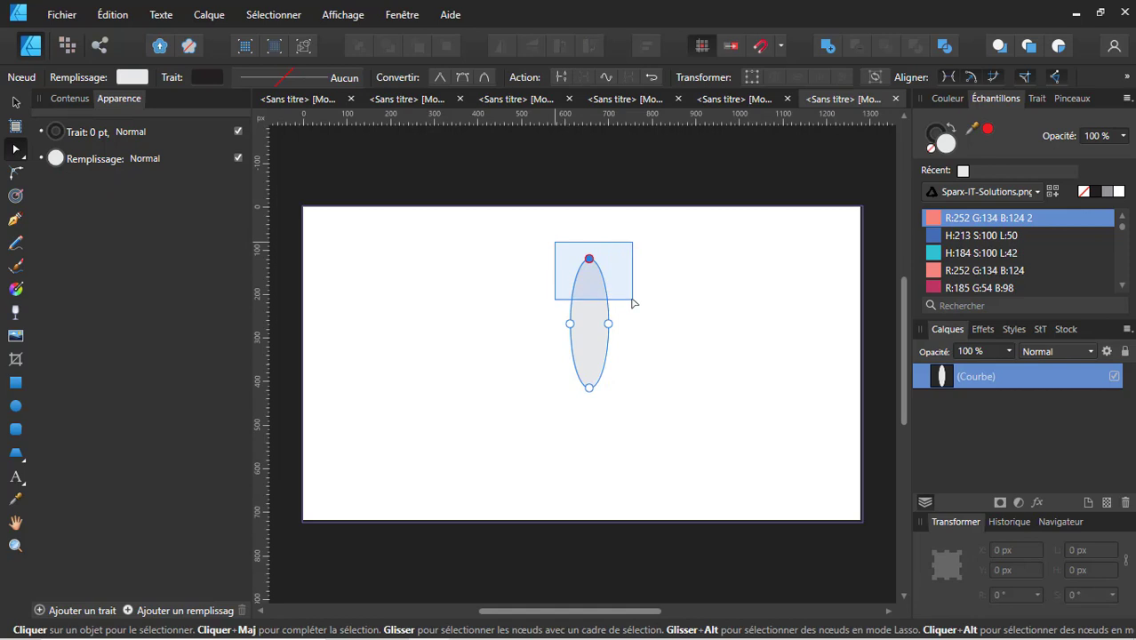
left_click(438, 78)
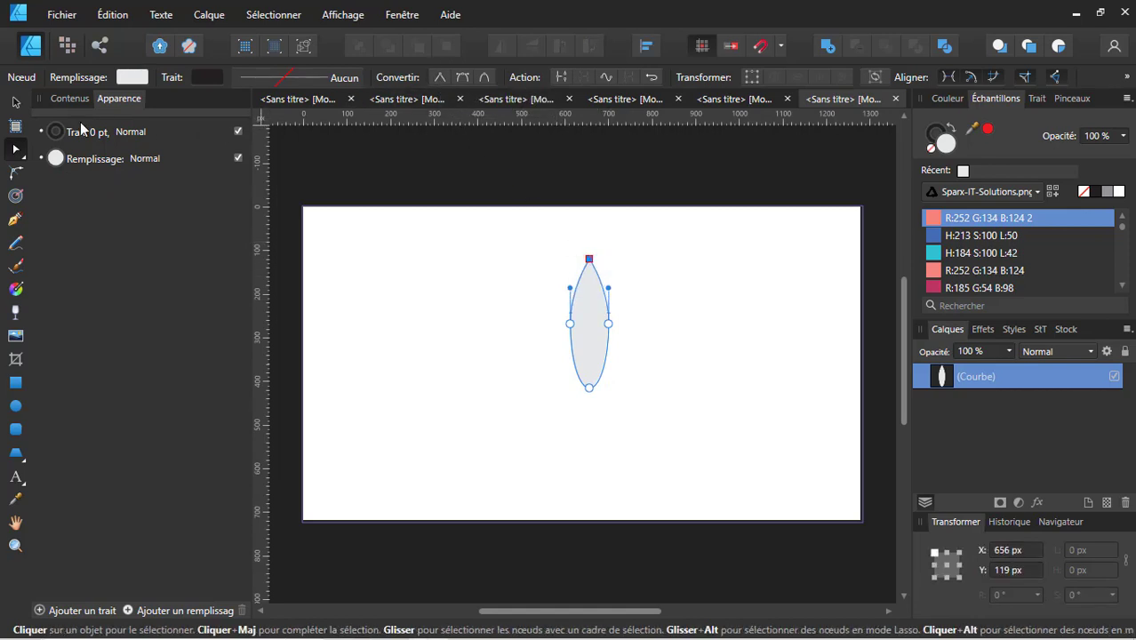
left_click(16, 102)
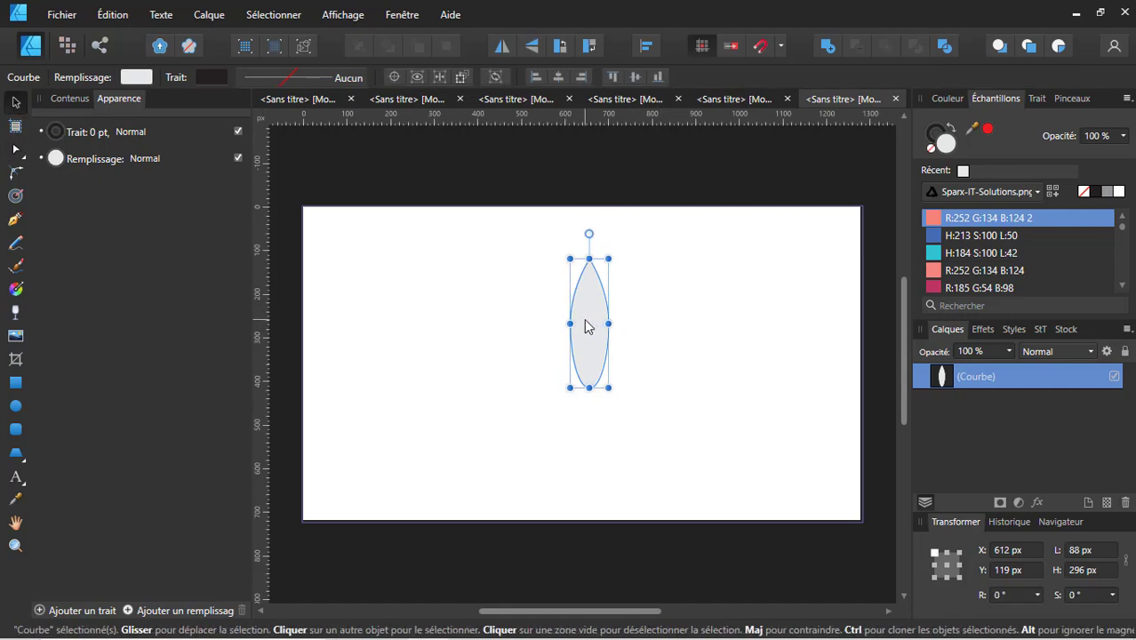
Step: Give the leaf a linear gradient fill with a dark green middle stop
left_click(135, 78)
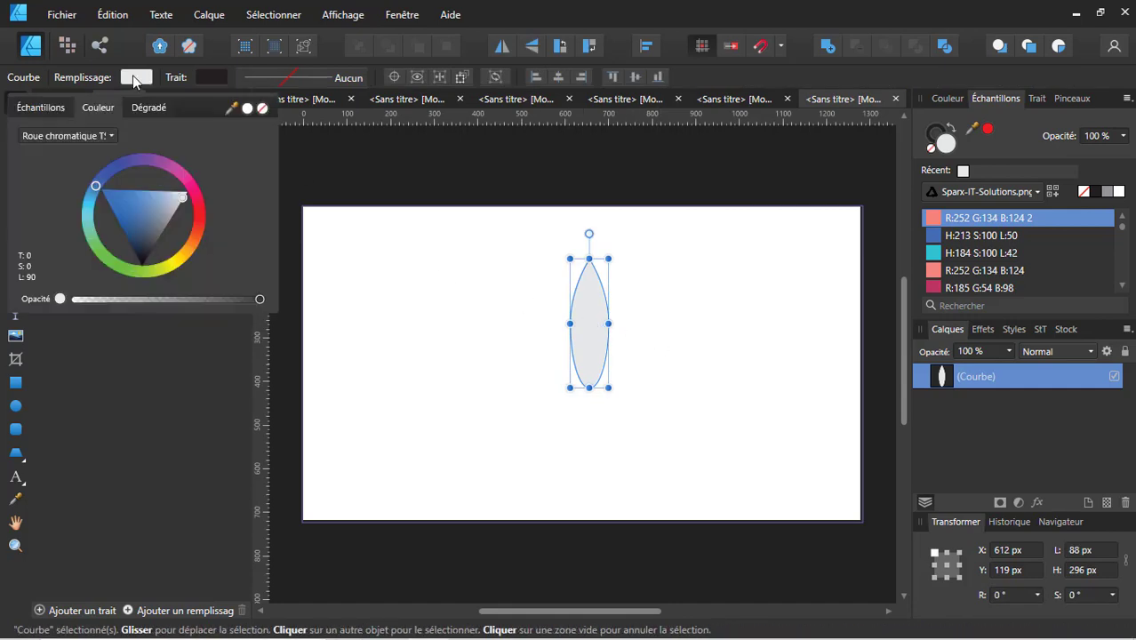
left_click(148, 107)
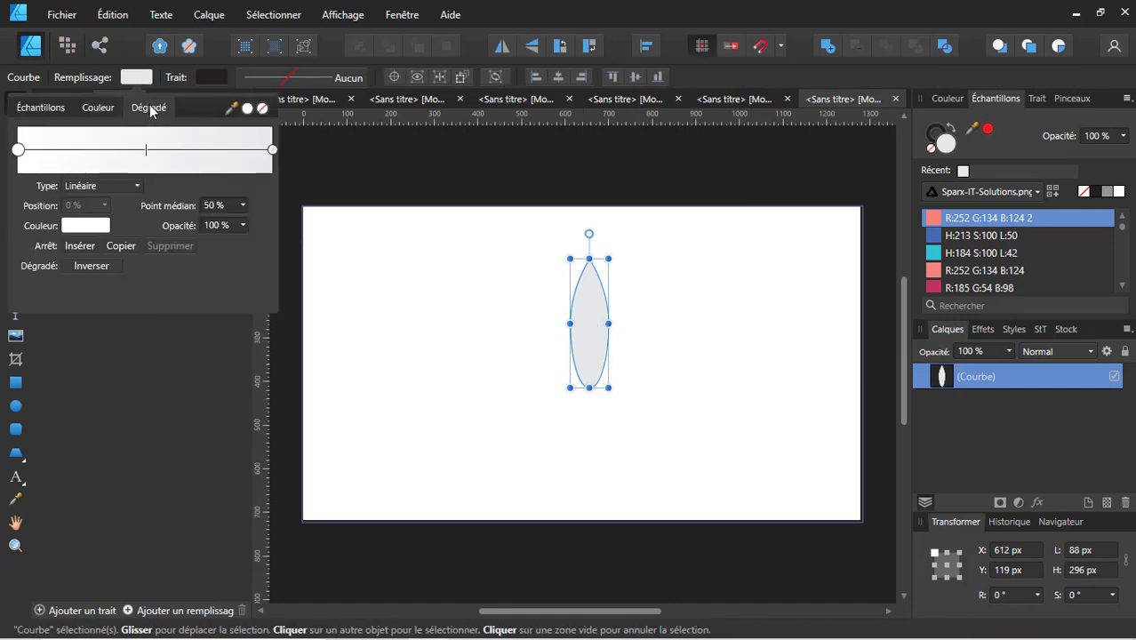
left_click(148, 156)
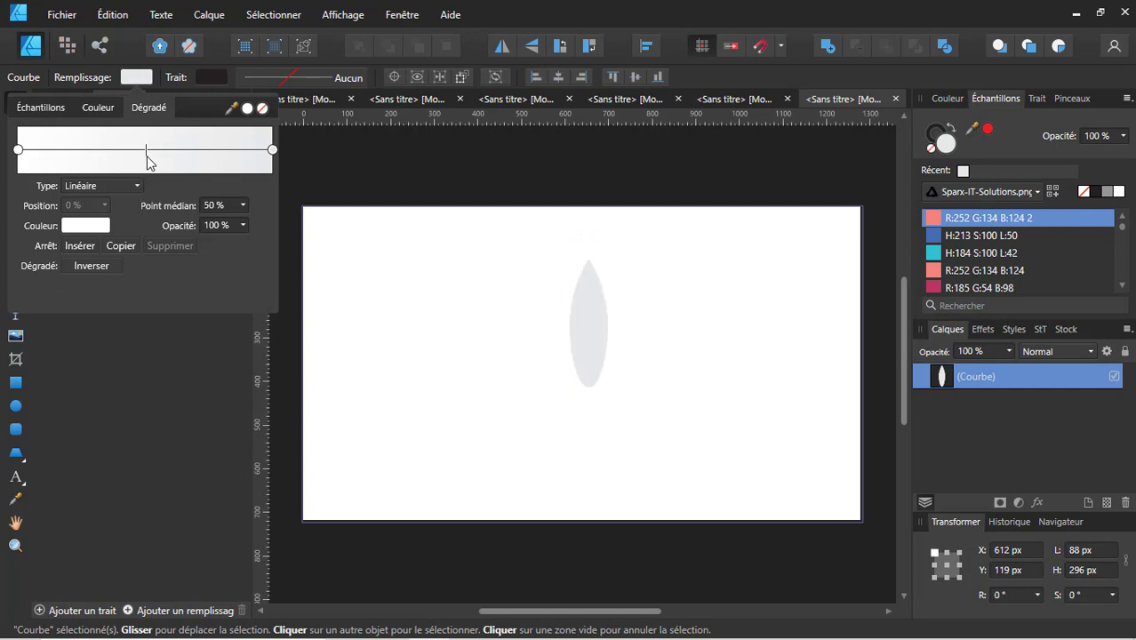
left_click(126, 249)
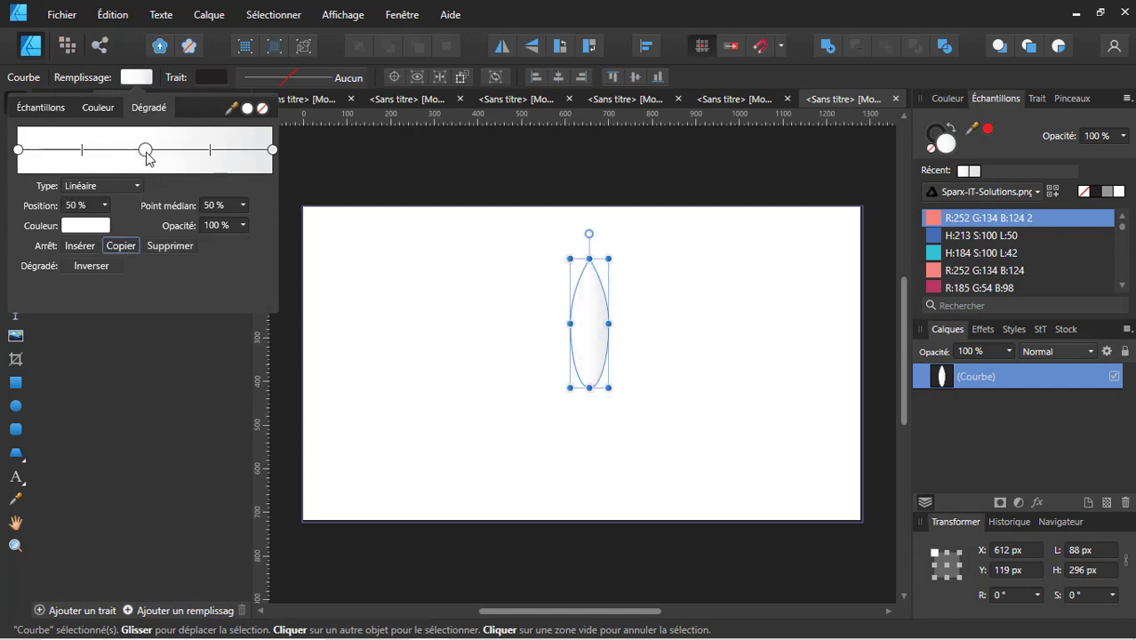
left_click(98, 225)
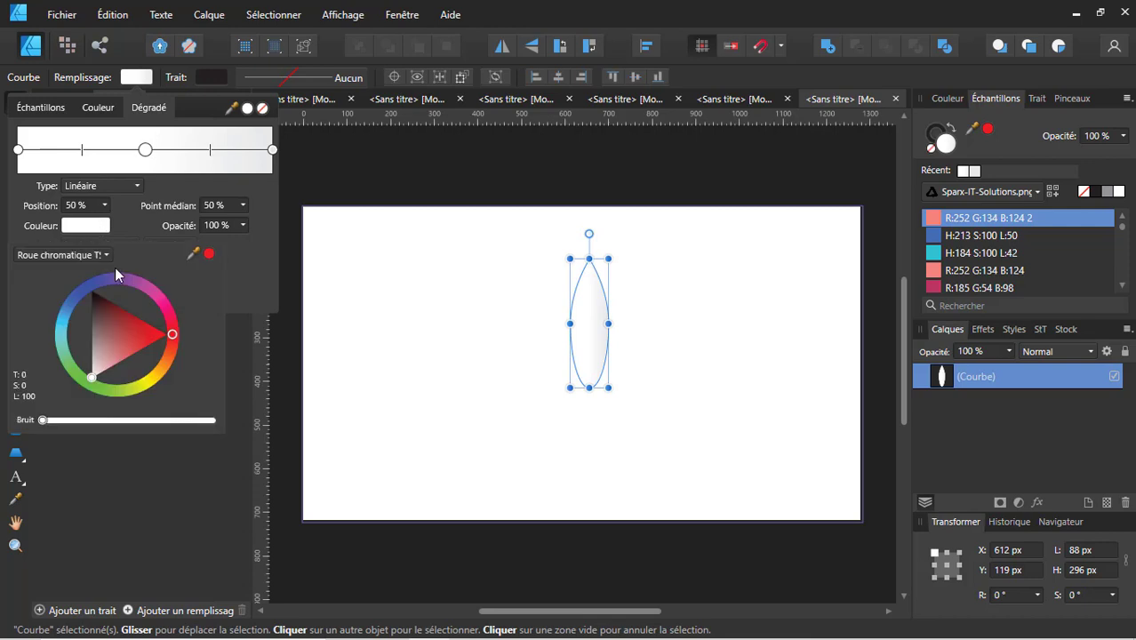
left_click(86, 388)
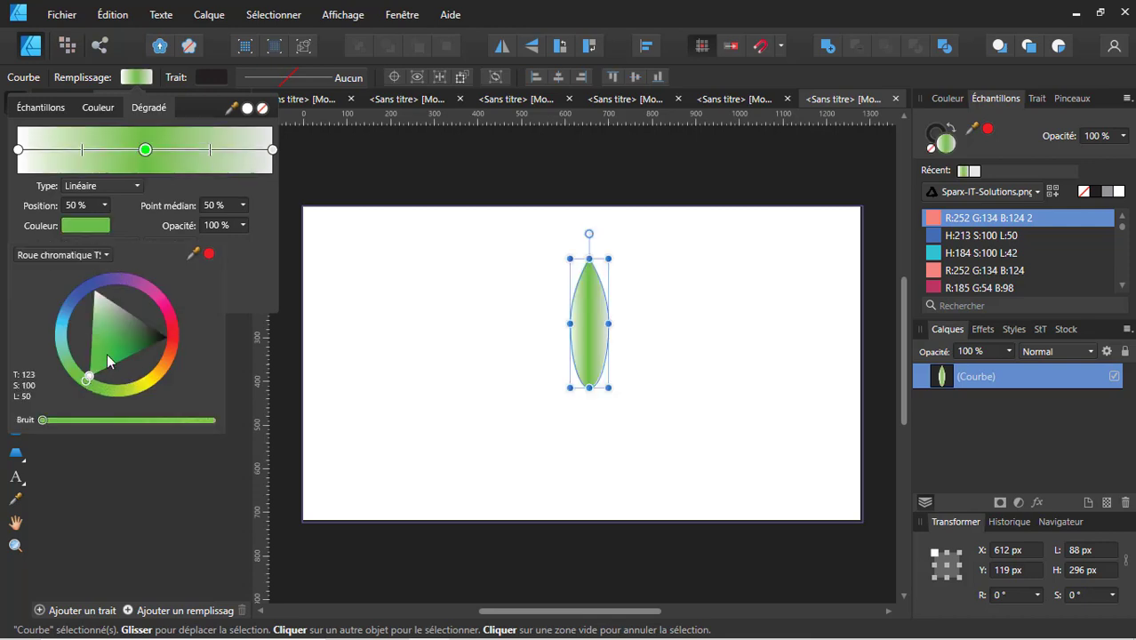
left_click_drag(105, 356, 141, 345)
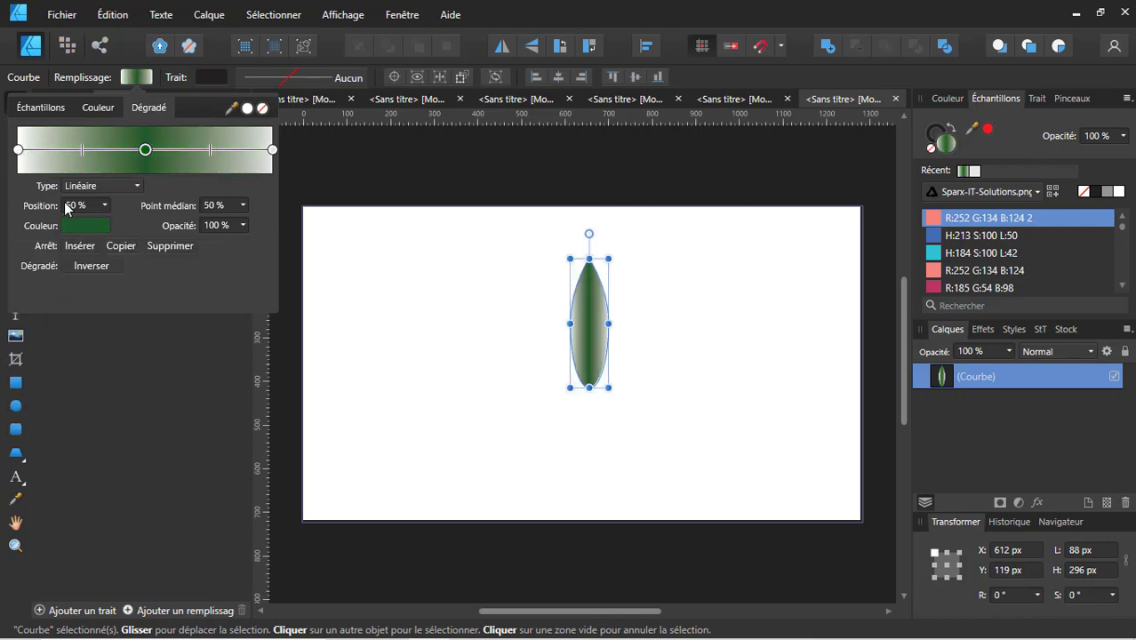
Step: Set the left and right gradient stops to brighter shades of green
left_click(18, 150)
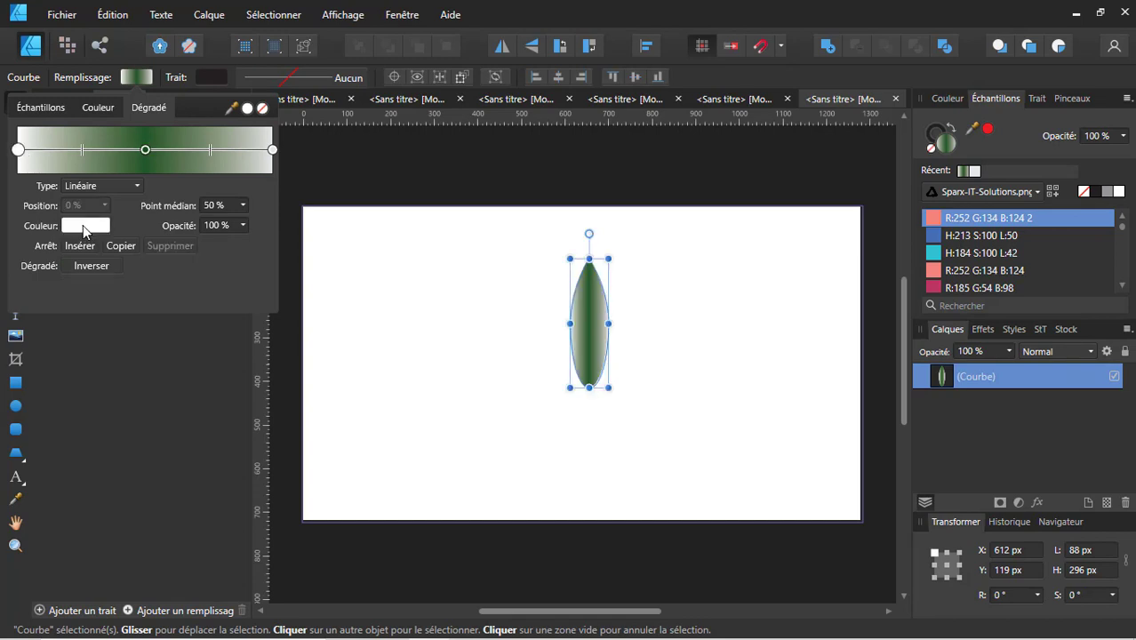
left_click(83, 225)
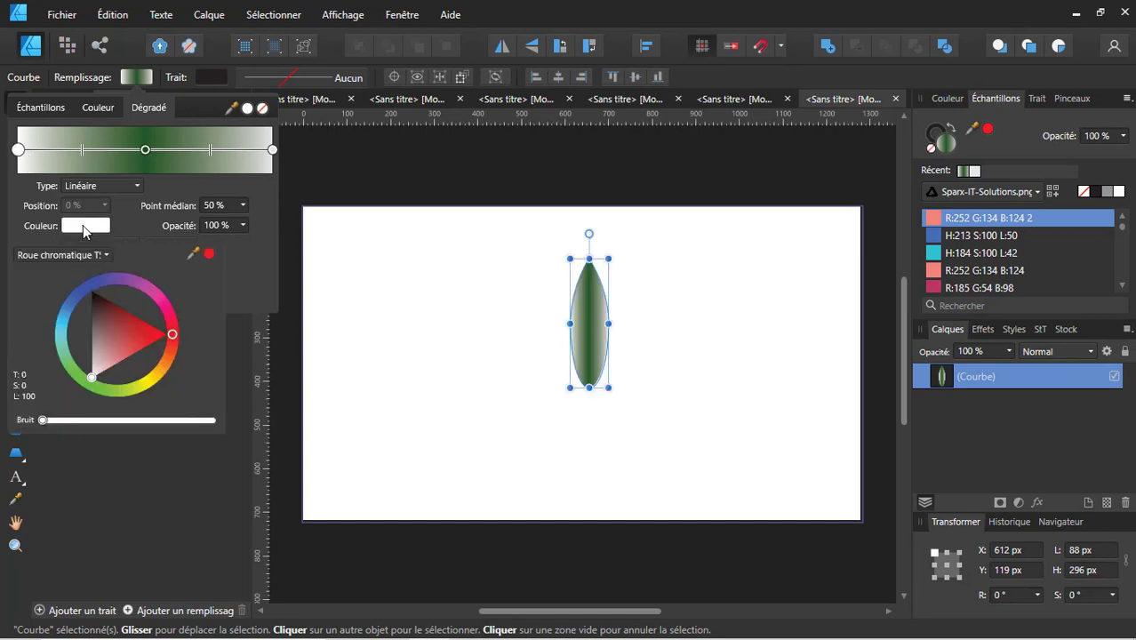
left_click(87, 382)
mouse_move(97, 347)
left_mouse_down()
mouse_move(94, 322)
mouse_move(103, 362)
left_mouse_up()
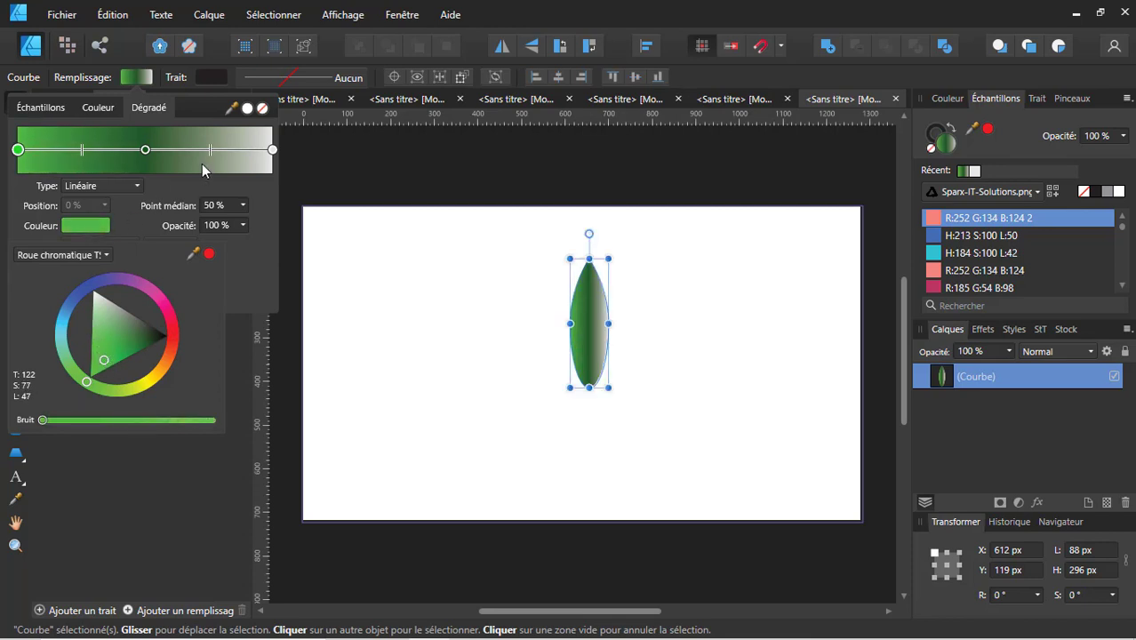
left_click(272, 150)
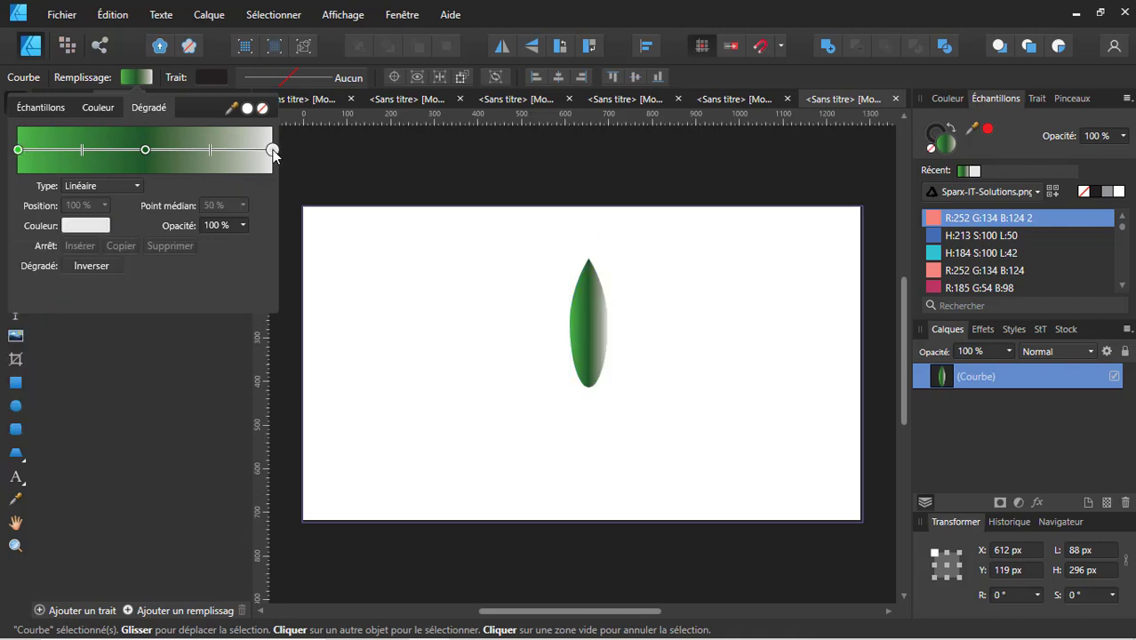
left_click(77, 227)
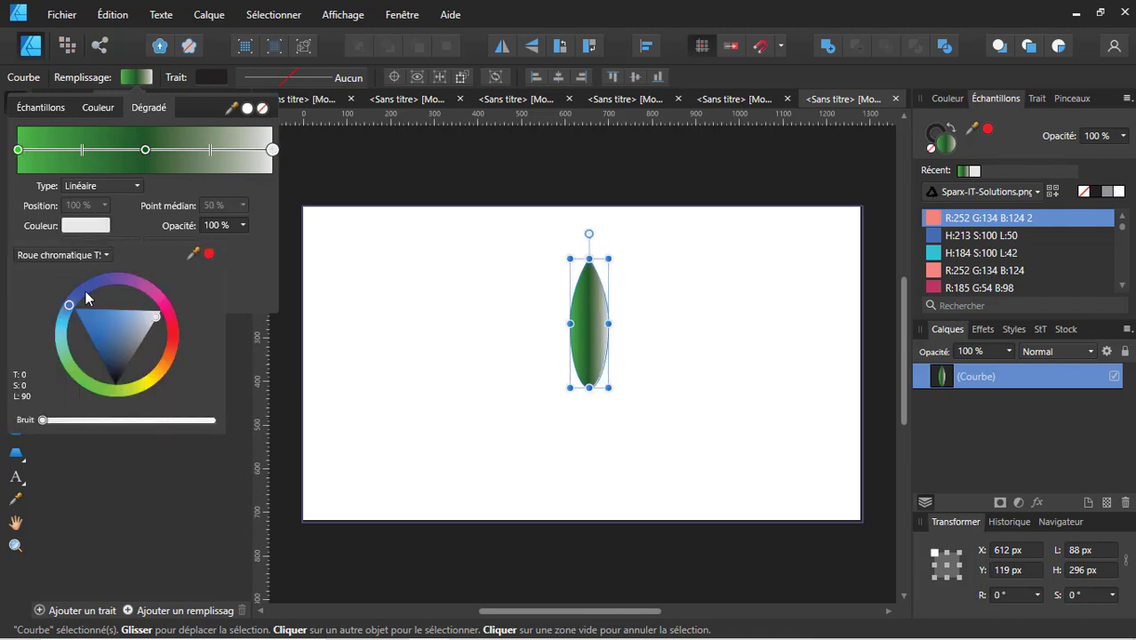
left_click(103, 391)
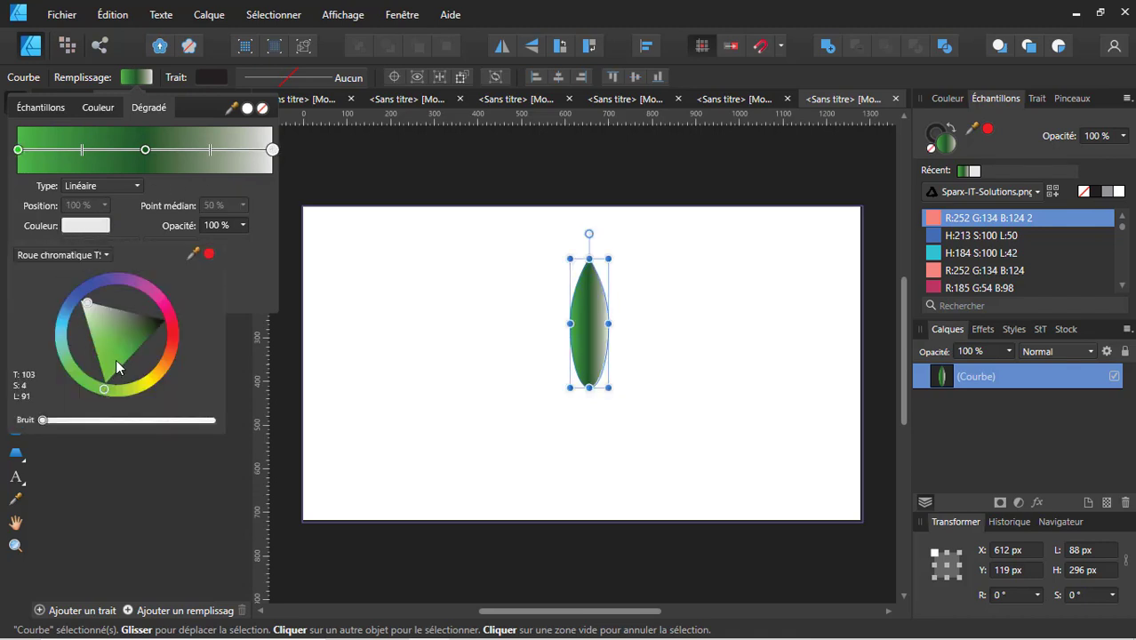
left_click_drag(116, 357, 119, 350)
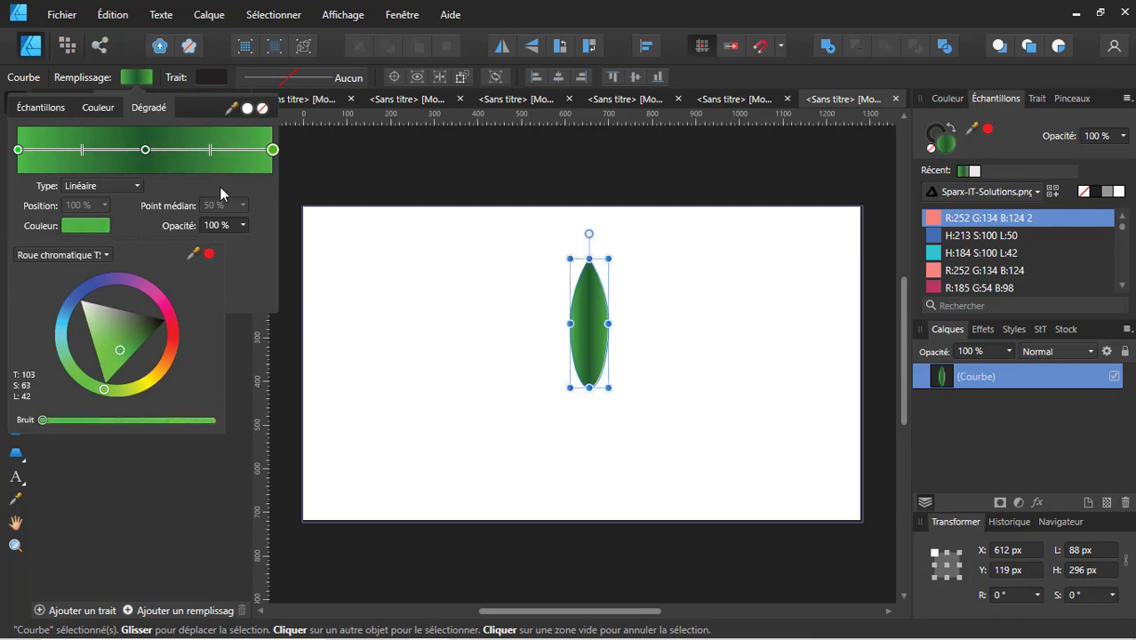
left_click(232, 351)
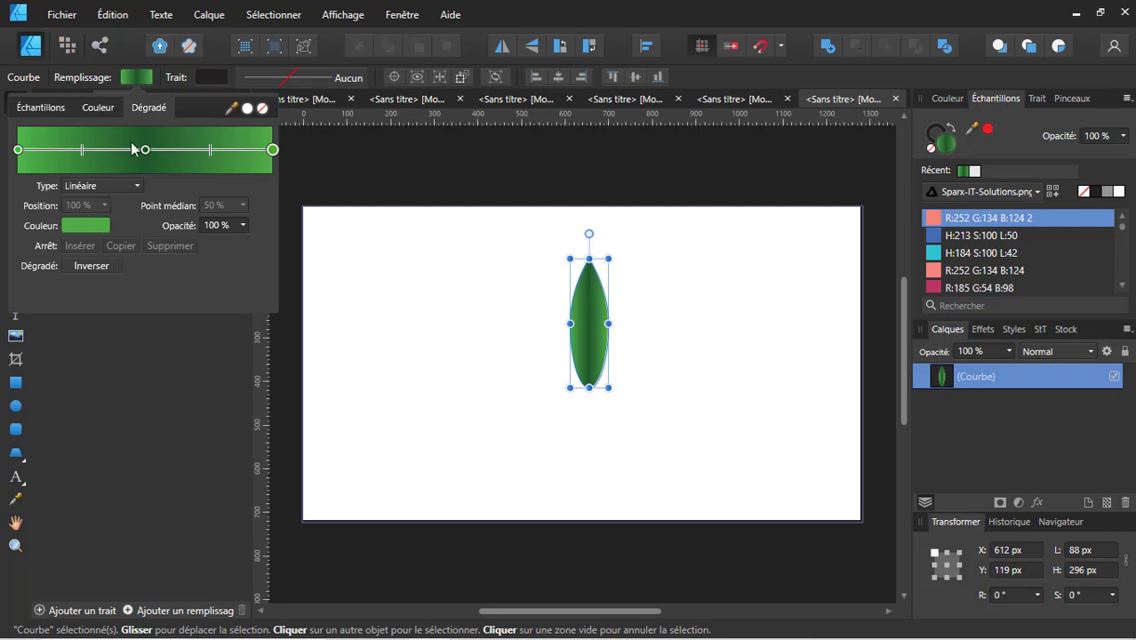
left_click(132, 78)
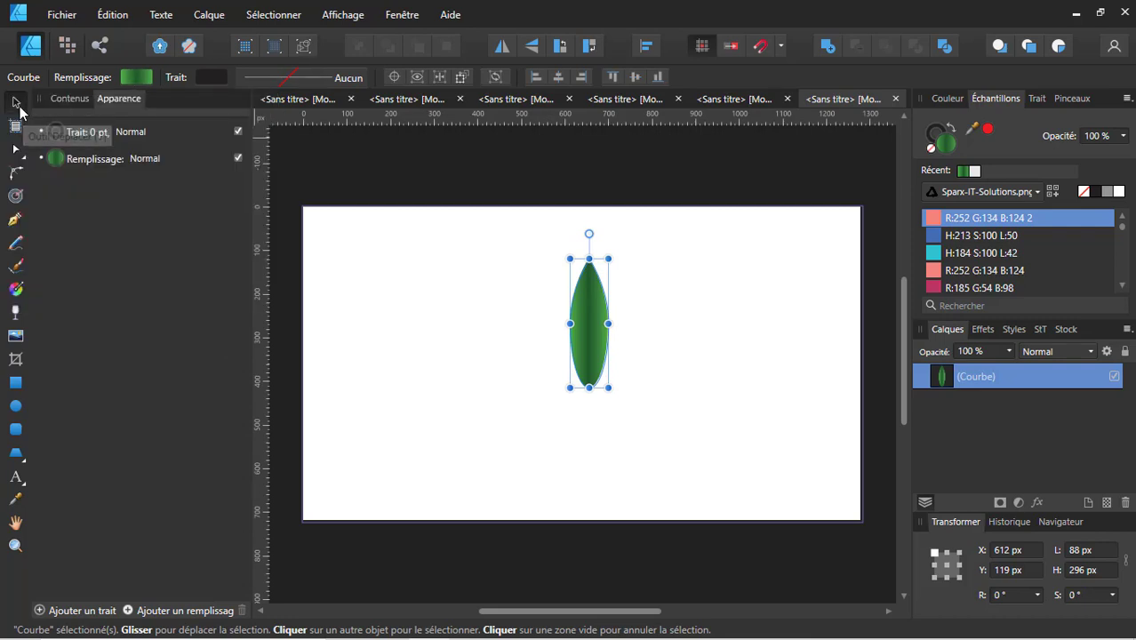
Step: Duplicate the leaf and tilt the copy to the right against the first leaf's base
left_click(446, 282)
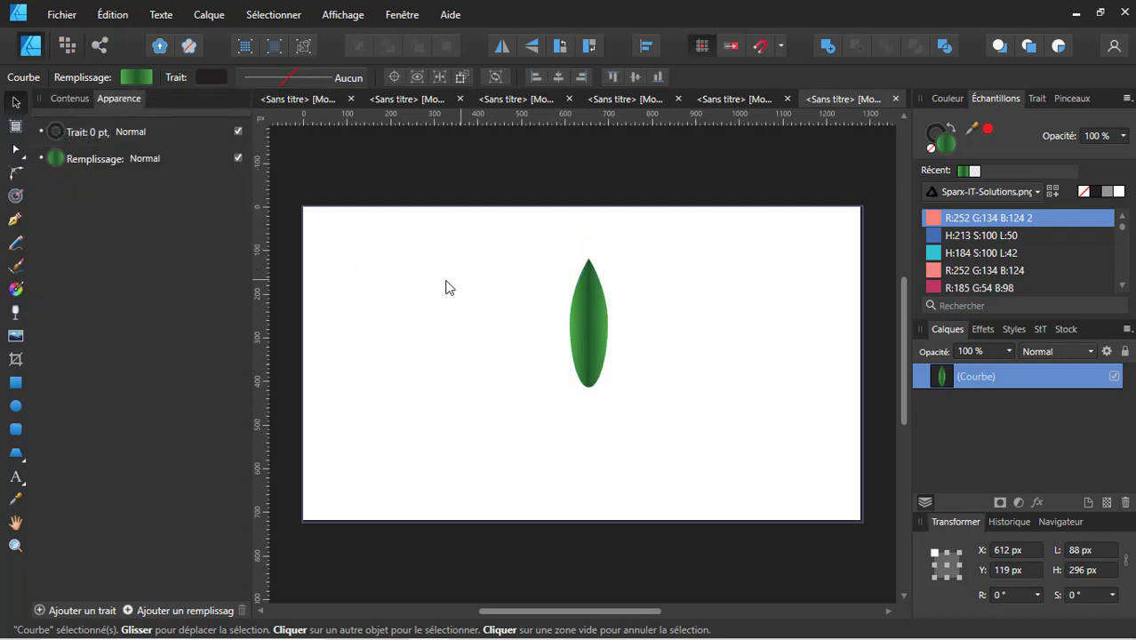
left_click(601, 307)
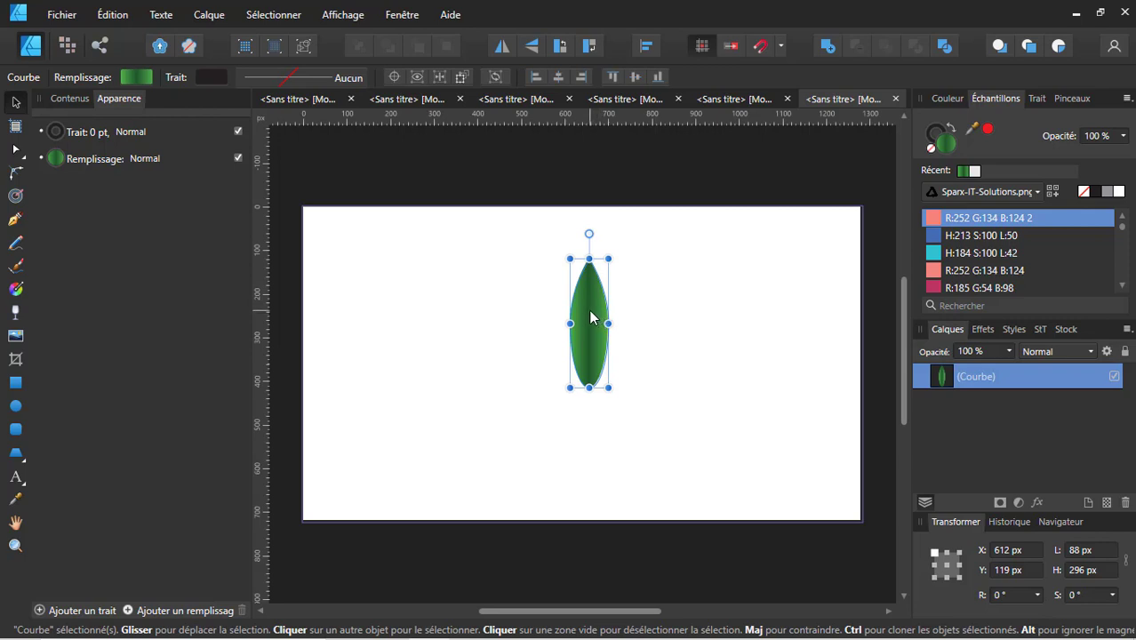
left_click_drag(597, 316, 628, 320, "ctrl")
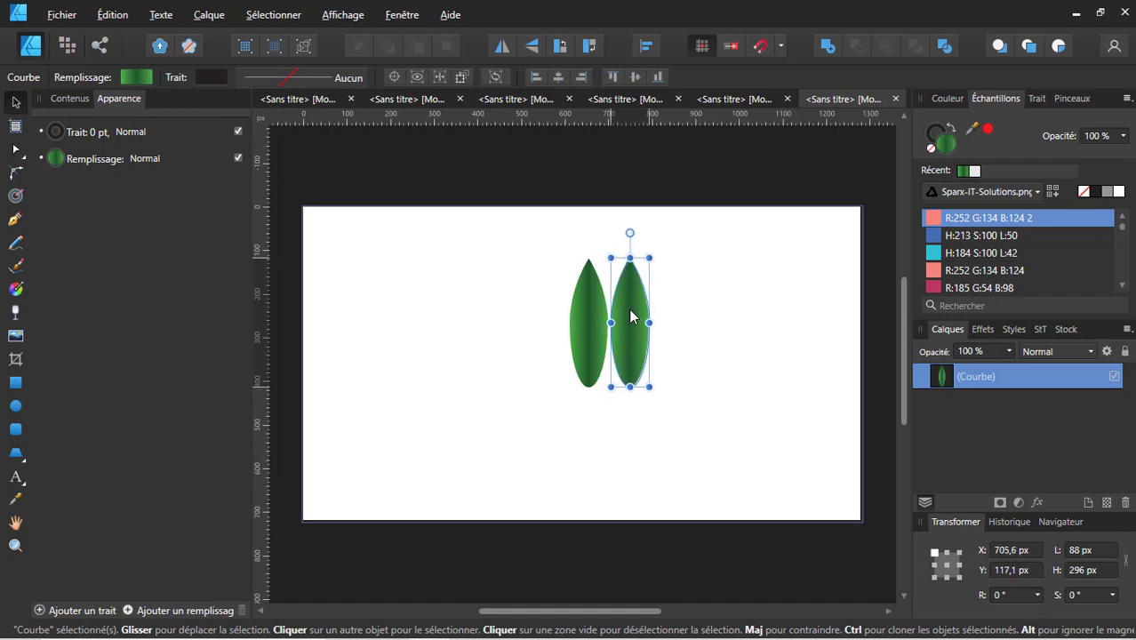
left_click_drag(629, 320, 634, 314)
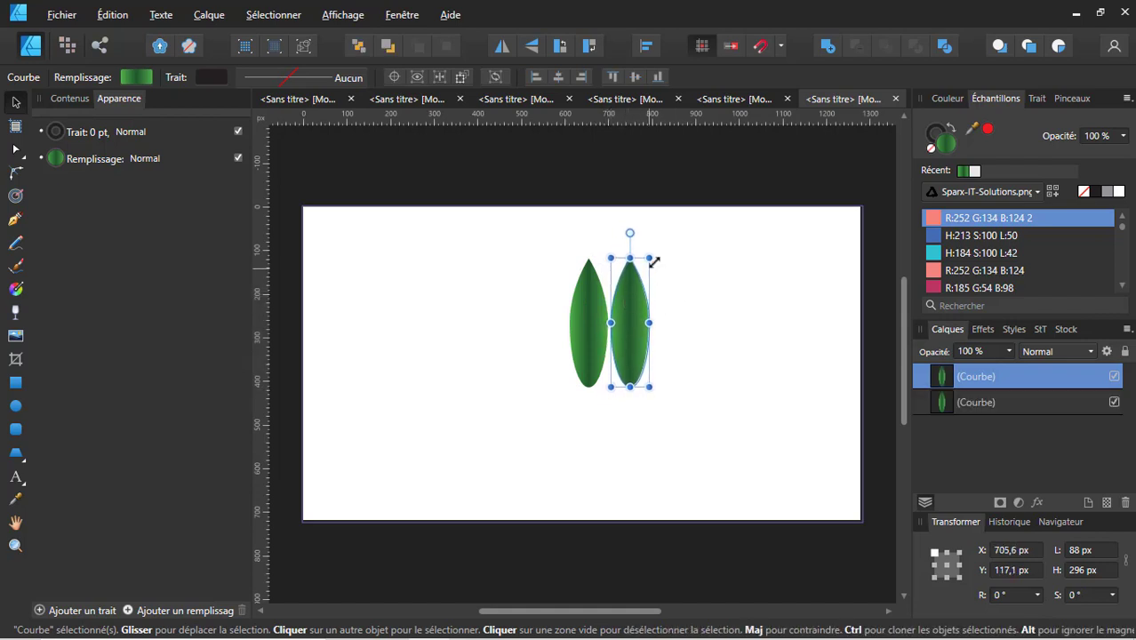
left_click_drag(657, 254, 670, 286)
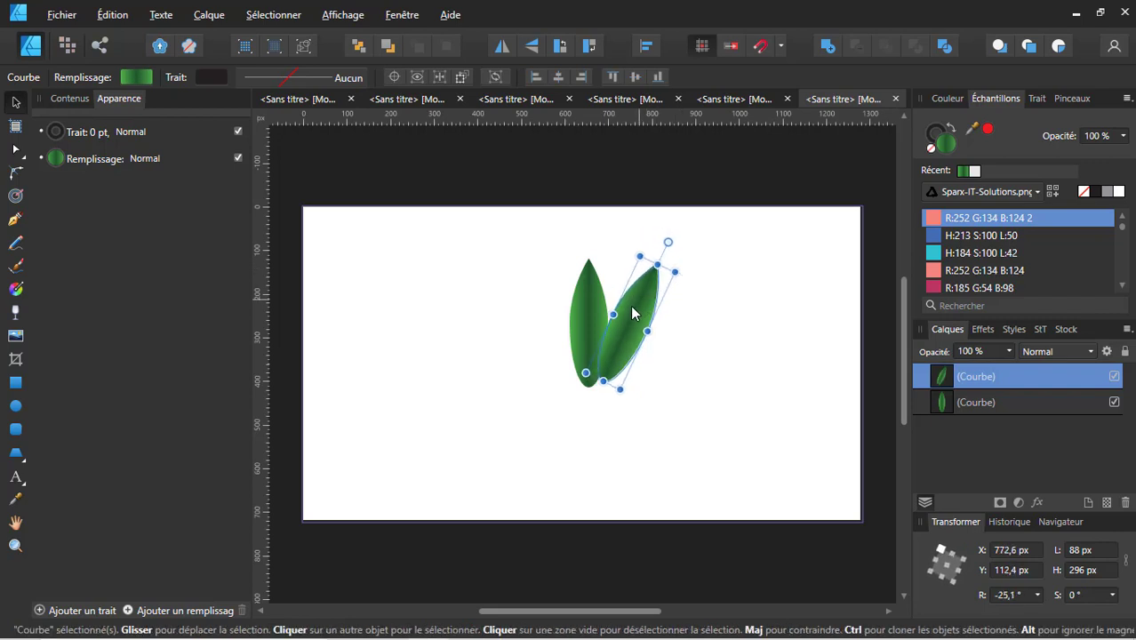
mouse_move(639, 306)
left_mouse_down()
mouse_move(628, 313)
mouse_move(639, 311)
left_mouse_up()
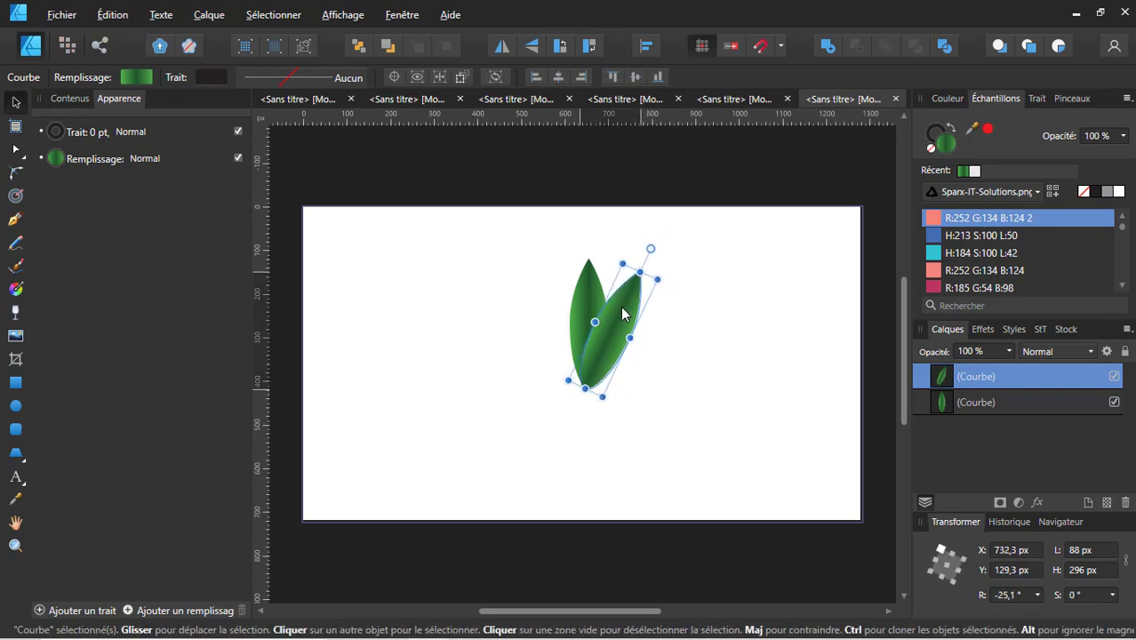
left_click(708, 312)
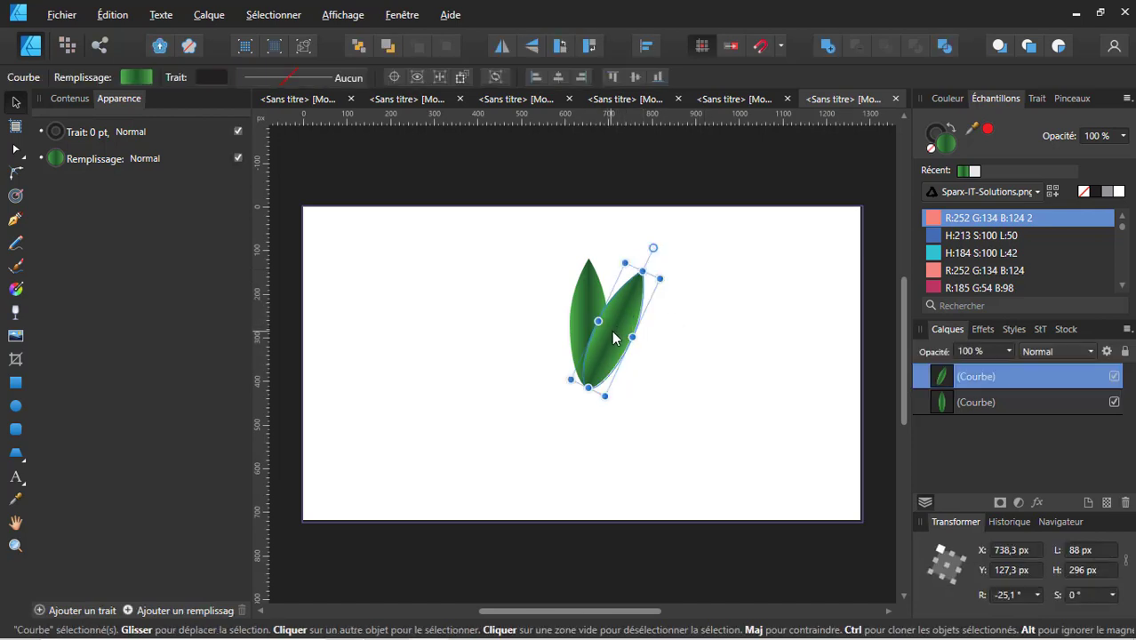
Step: Clone the tilted leaf, mirror it to lean left, and move it left
left_click_drag(610, 329, 579, 325)
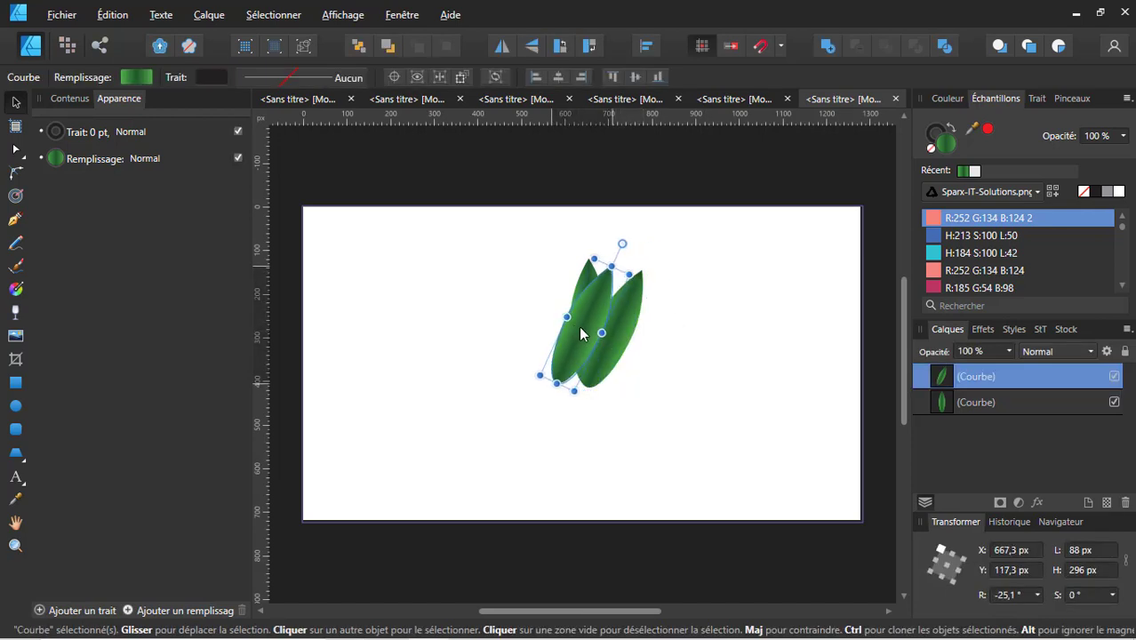
left_click(502, 47)
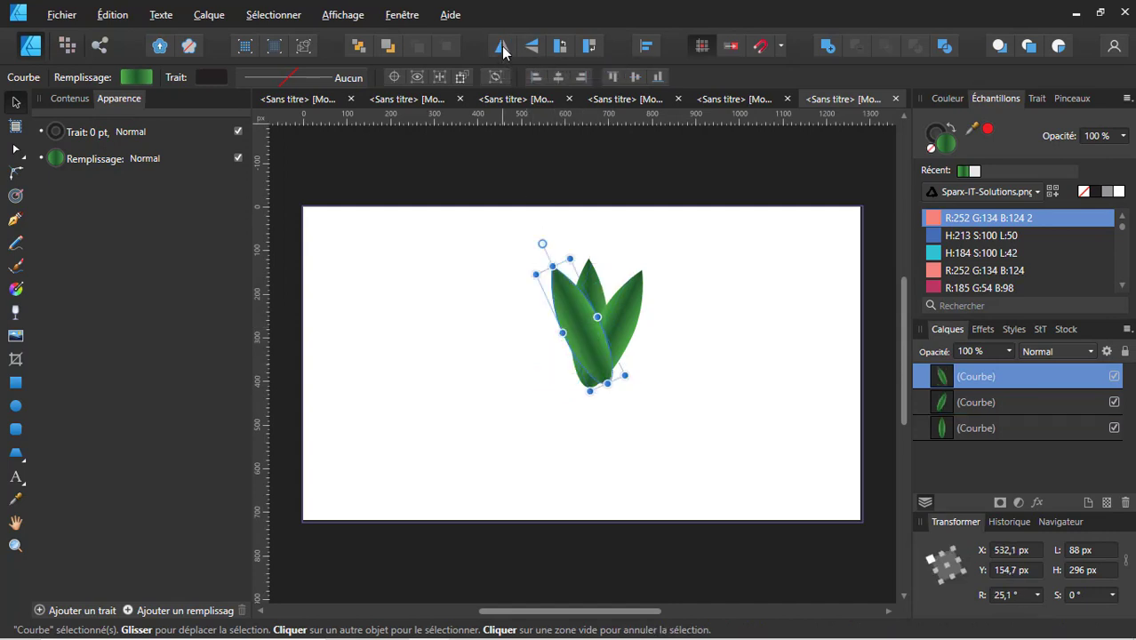
left_click(677, 244)
left_click(582, 328)
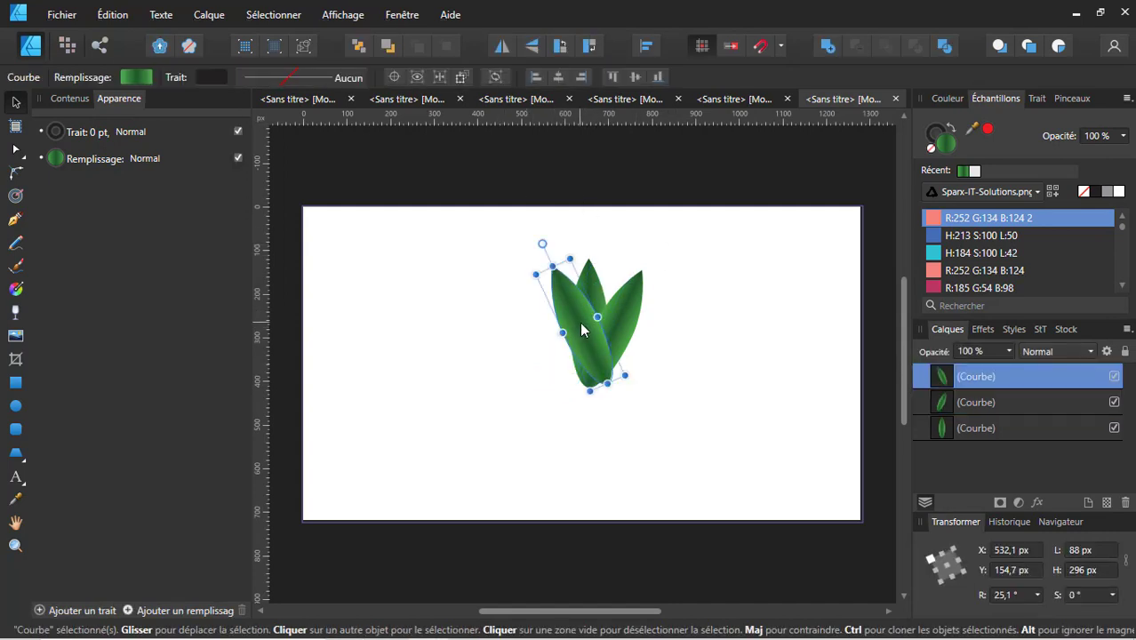
left_click_drag(582, 329, 567, 328)
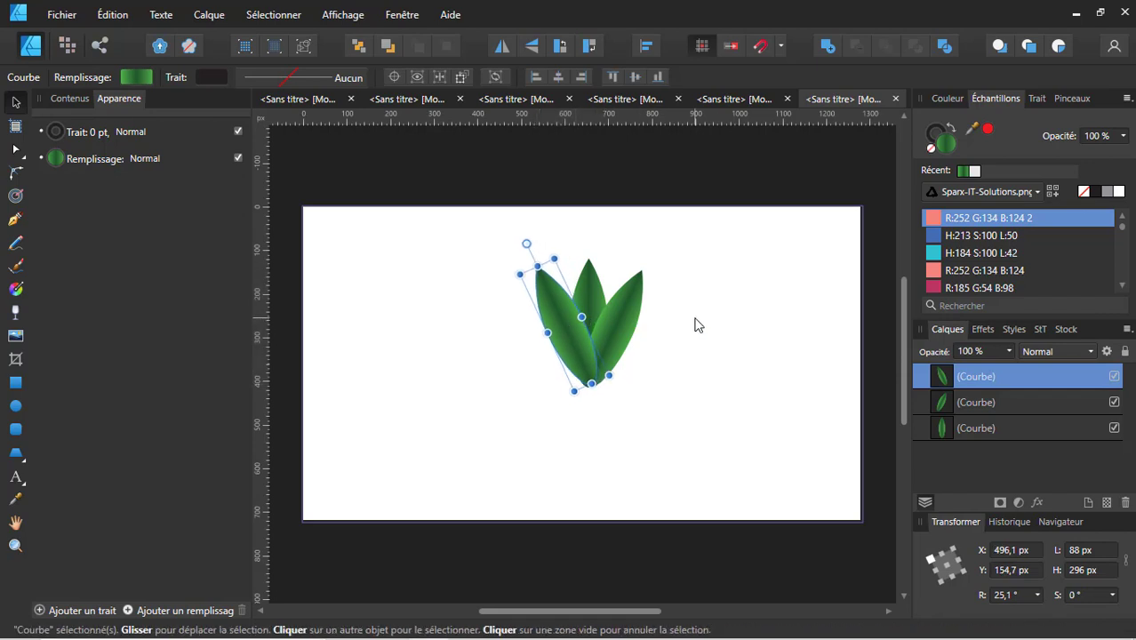
left_click(696, 326)
Step: Bring the upright middle leaf in front of the side leaves
left_click(575, 348)
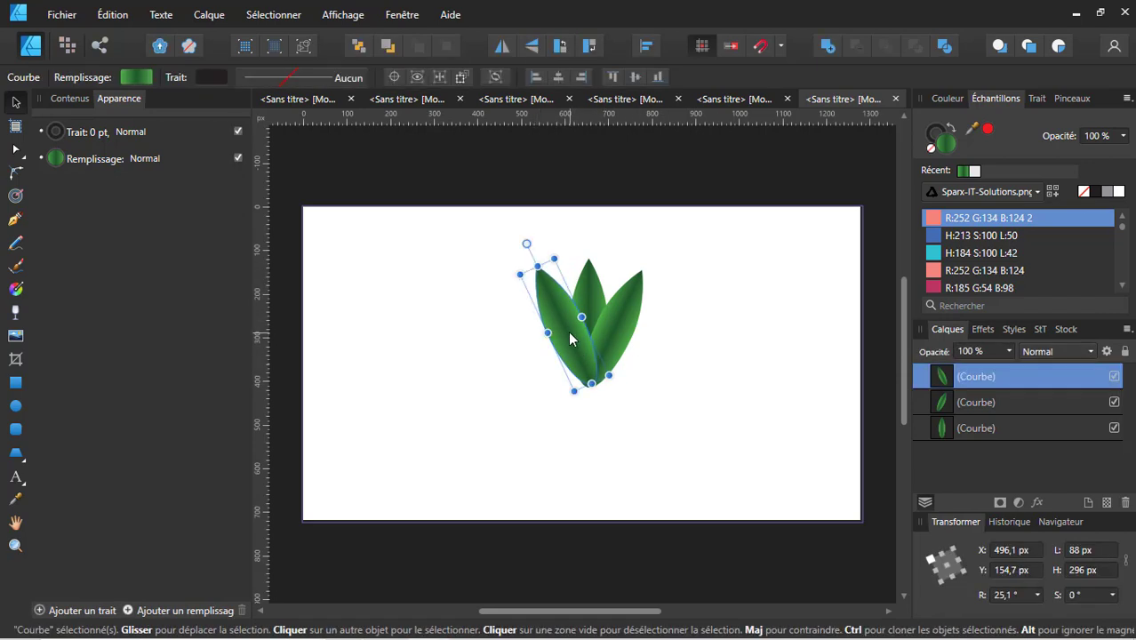
left_click(693, 328)
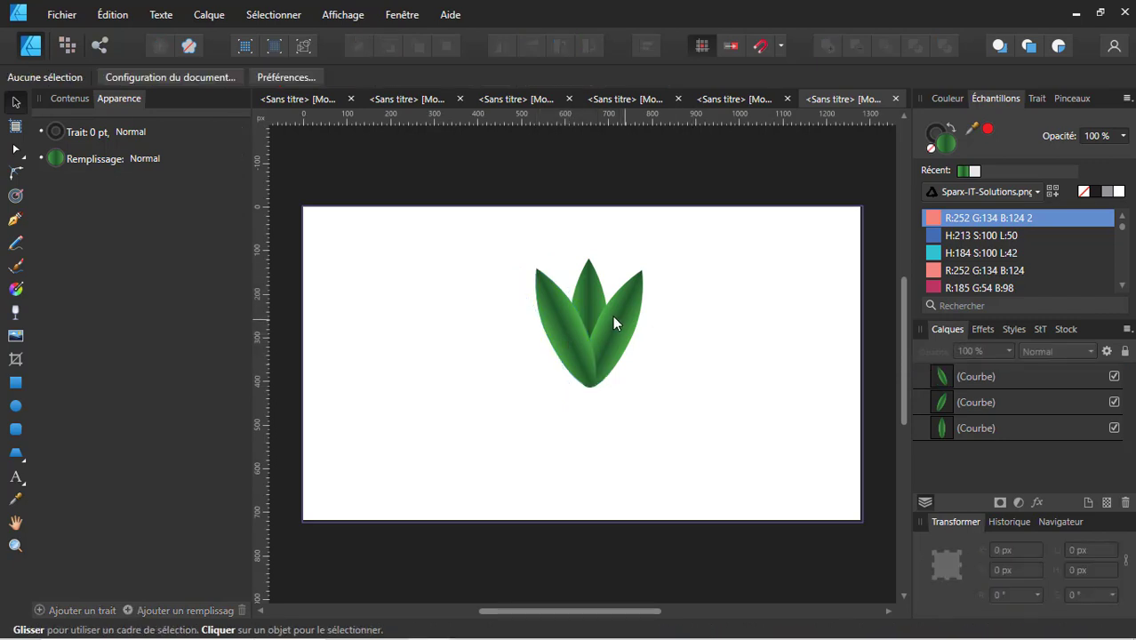
left_click(586, 305)
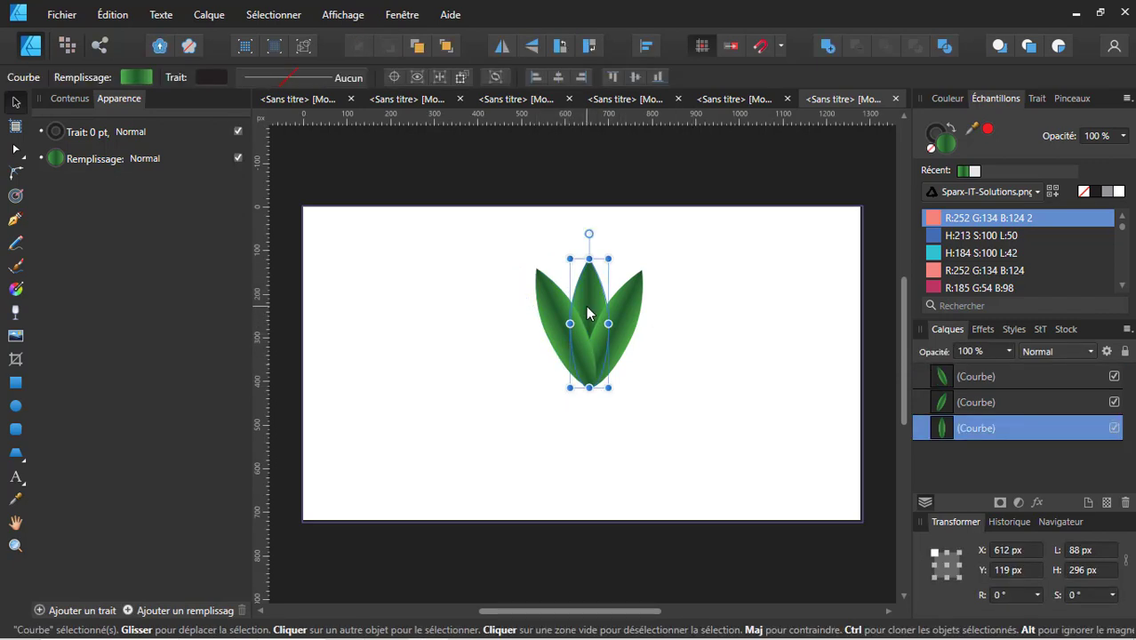
left_click(418, 46)
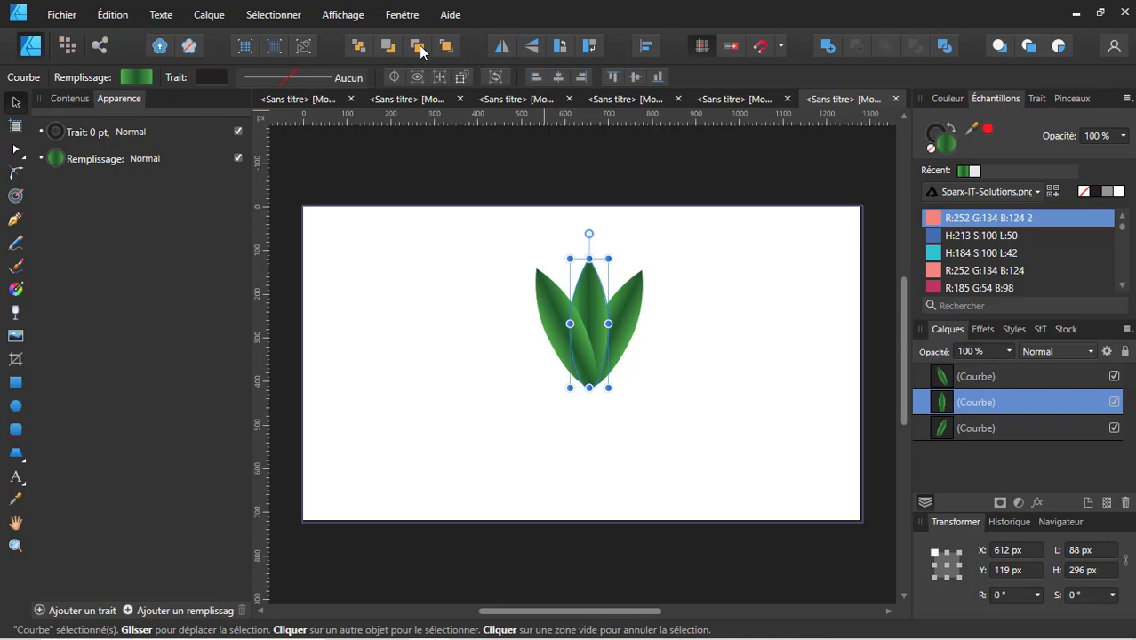
left_click(713, 241)
Step: Clone the right leaf into an outer right leaf tilted to -42°
left_click(619, 318)
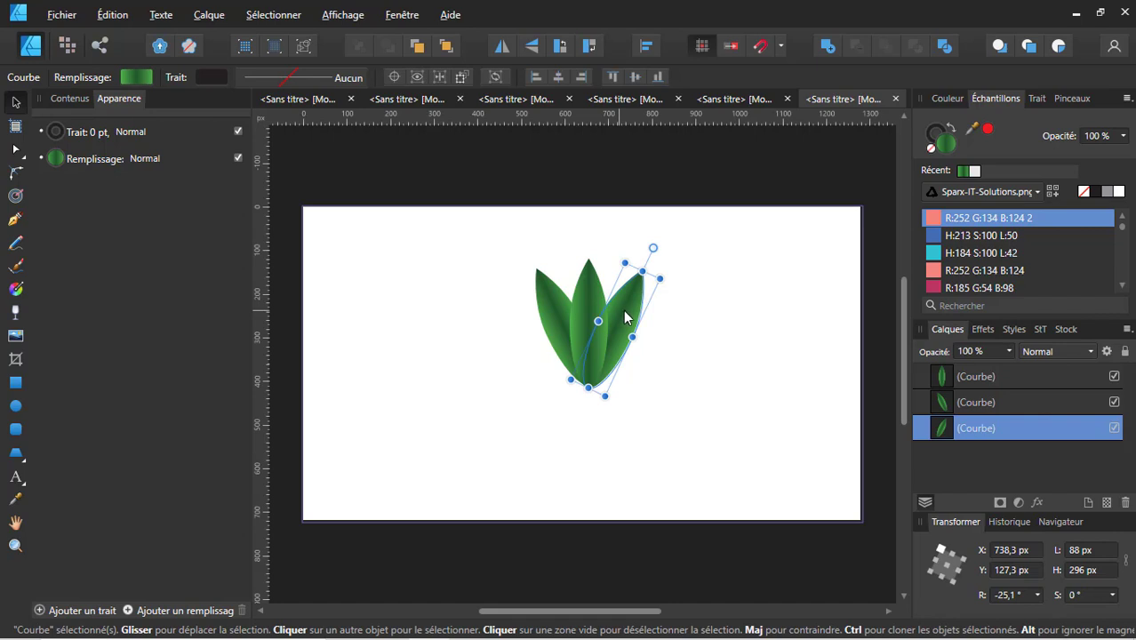
left_click_drag(625, 318, 633, 317)
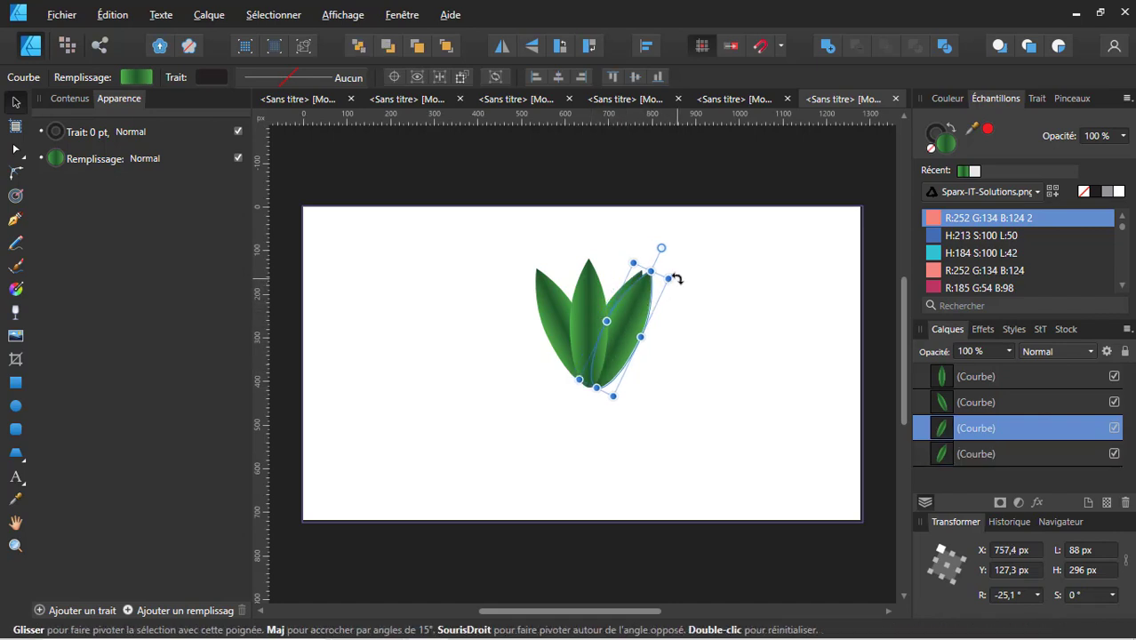
left_click_drag(678, 279, 686, 297)
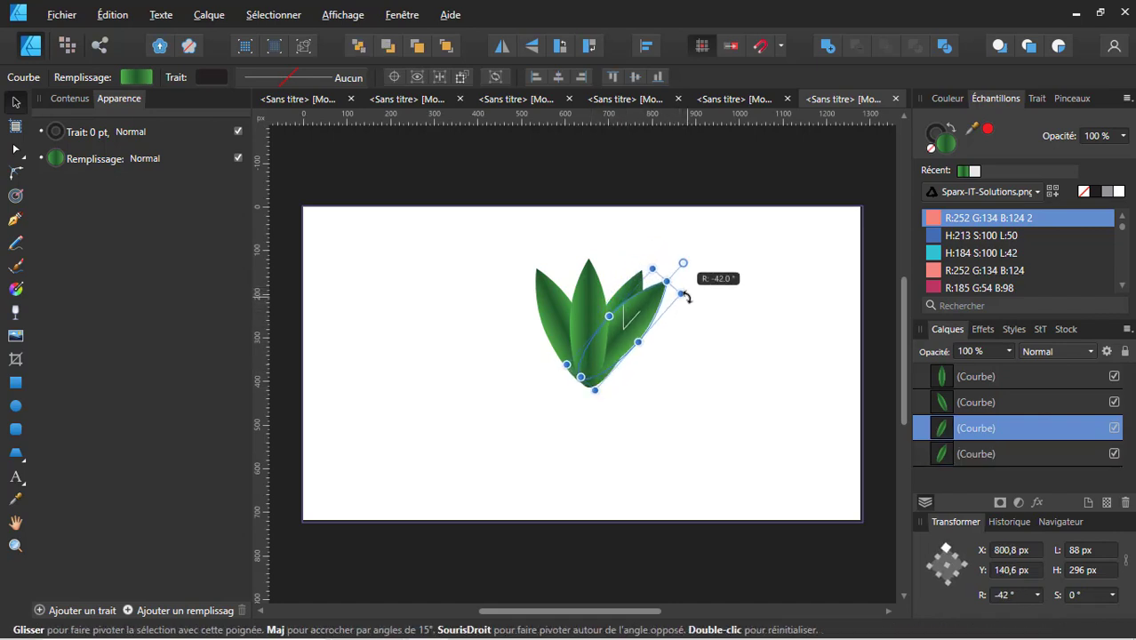
left_click(698, 302)
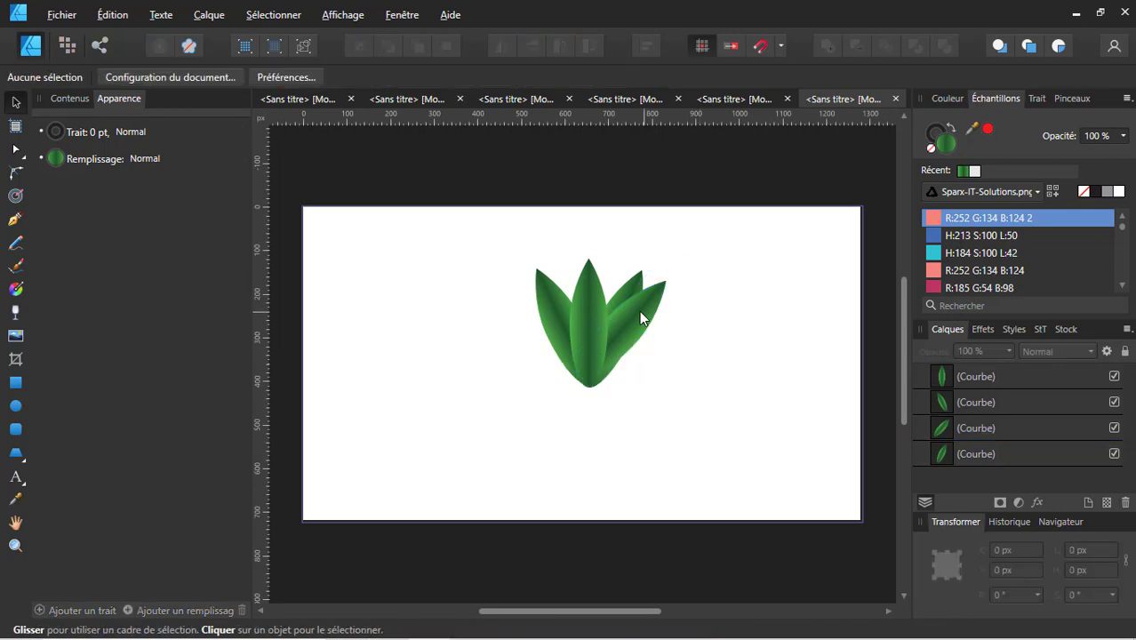
left_click(646, 322)
left_click_drag(643, 320, 647, 325)
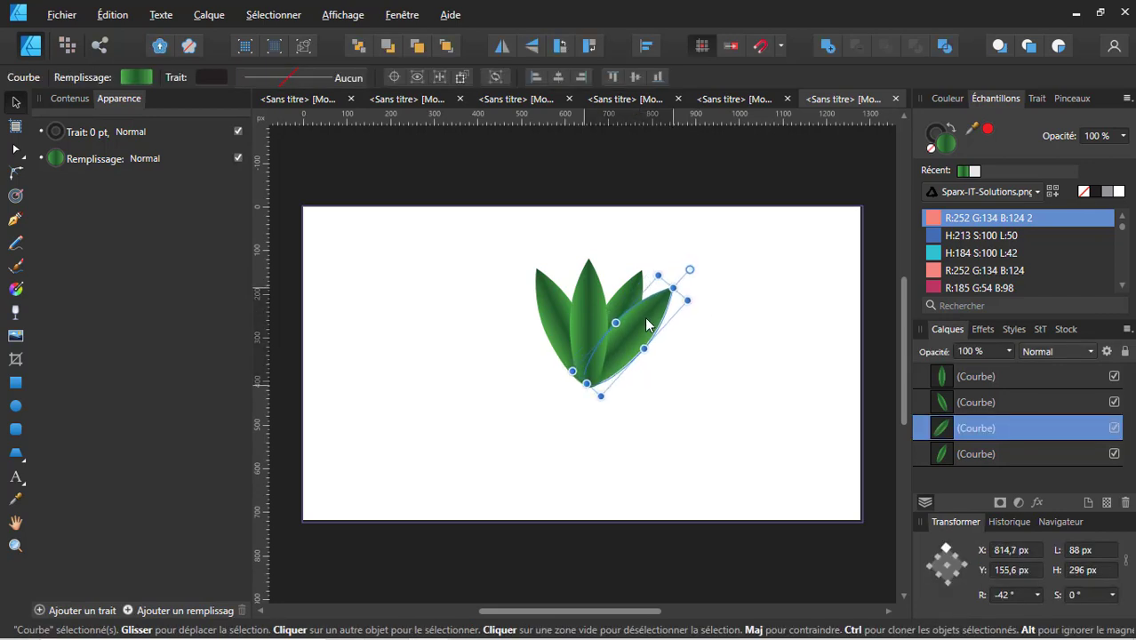
left_click(727, 320)
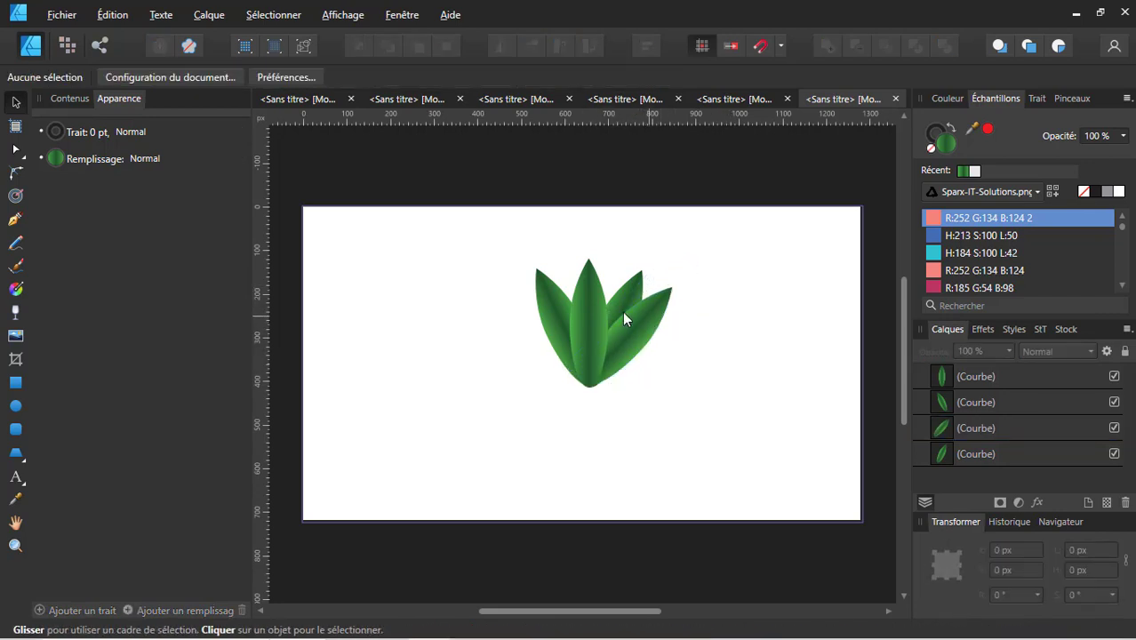
Step: Clone the left leaf into an outer left leaf tilted further left
left_click(560, 316)
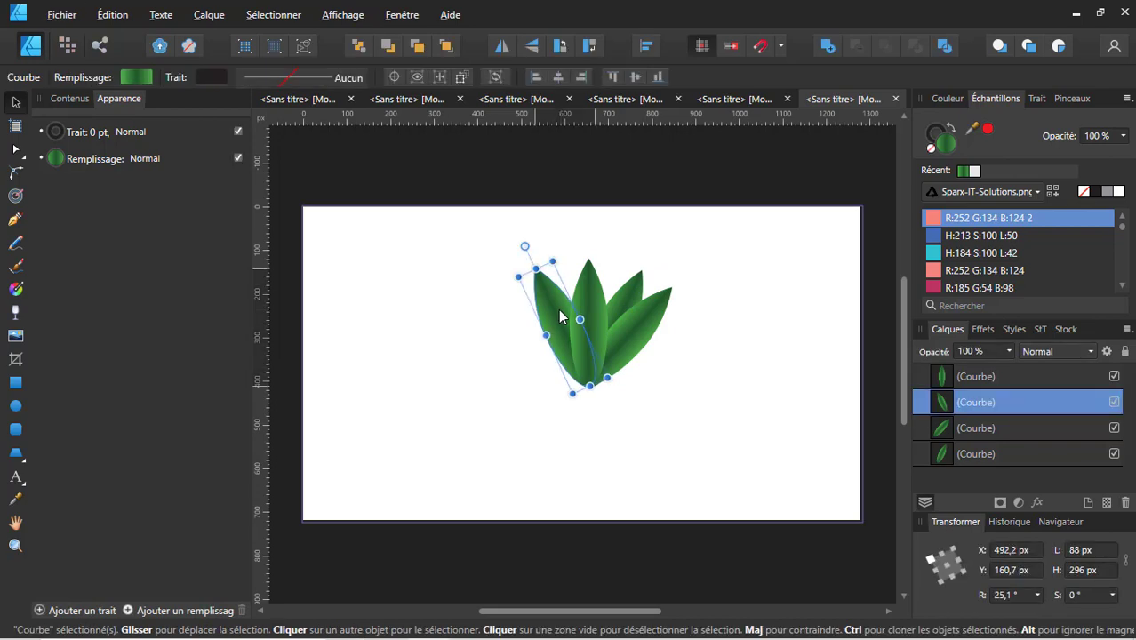
left_click_drag(561, 312, 557, 315)
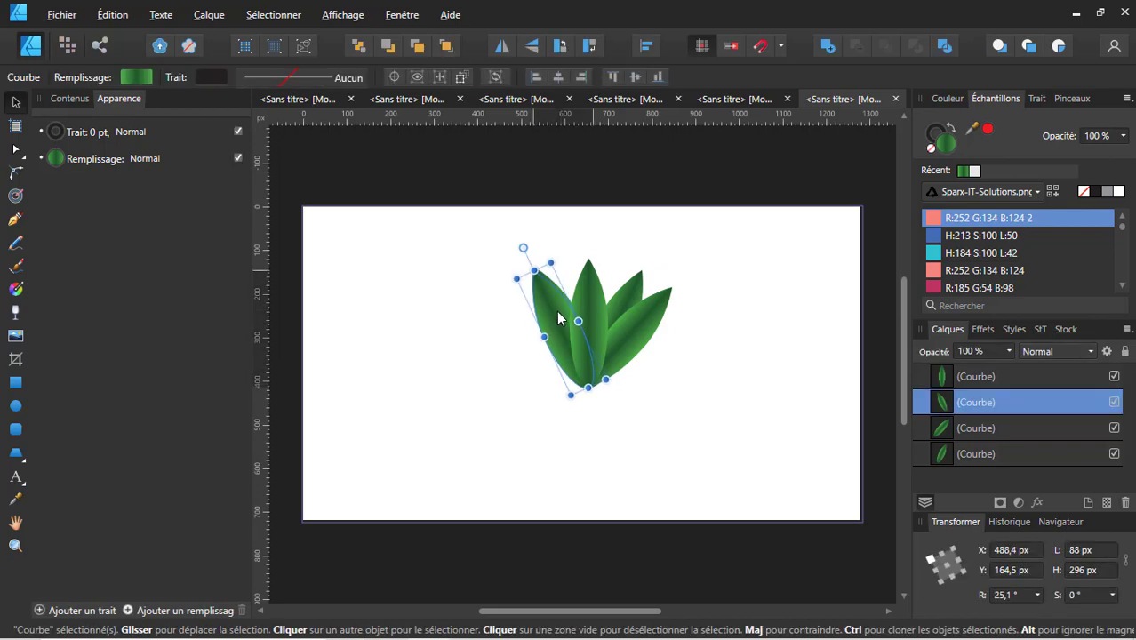
left_click(510, 278)
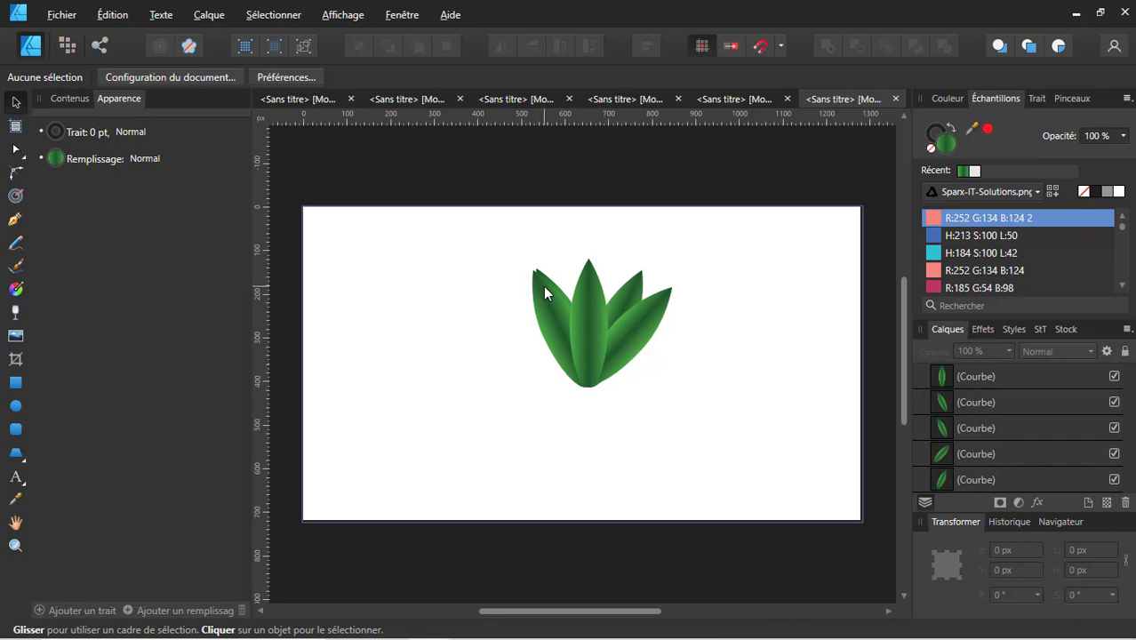
left_click(543, 285)
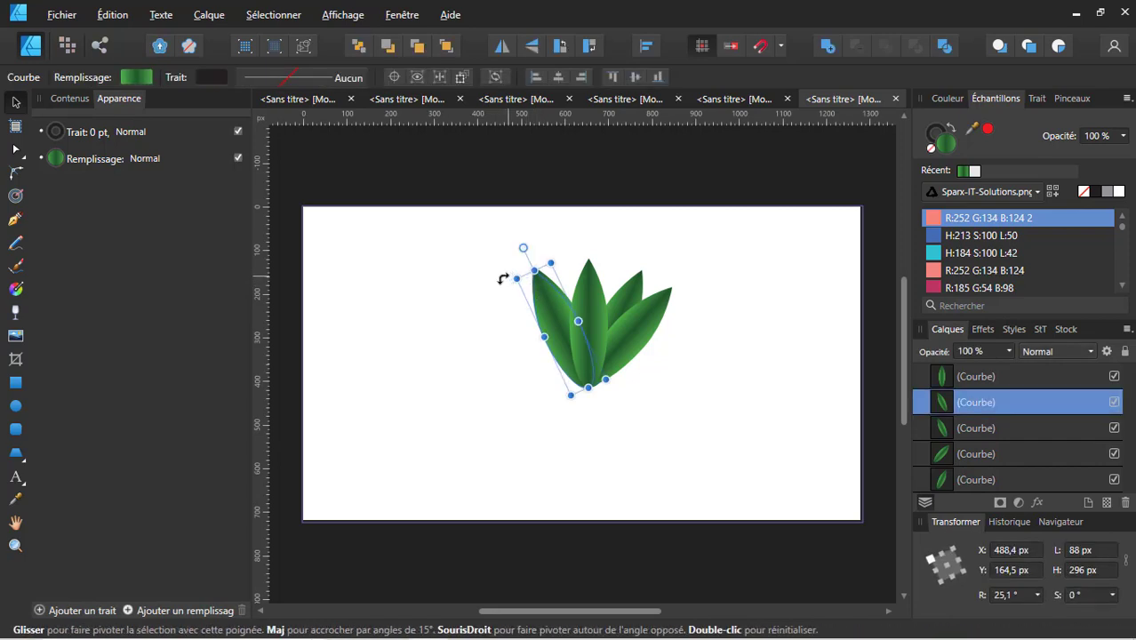
left_click_drag(503, 279, 499, 291)
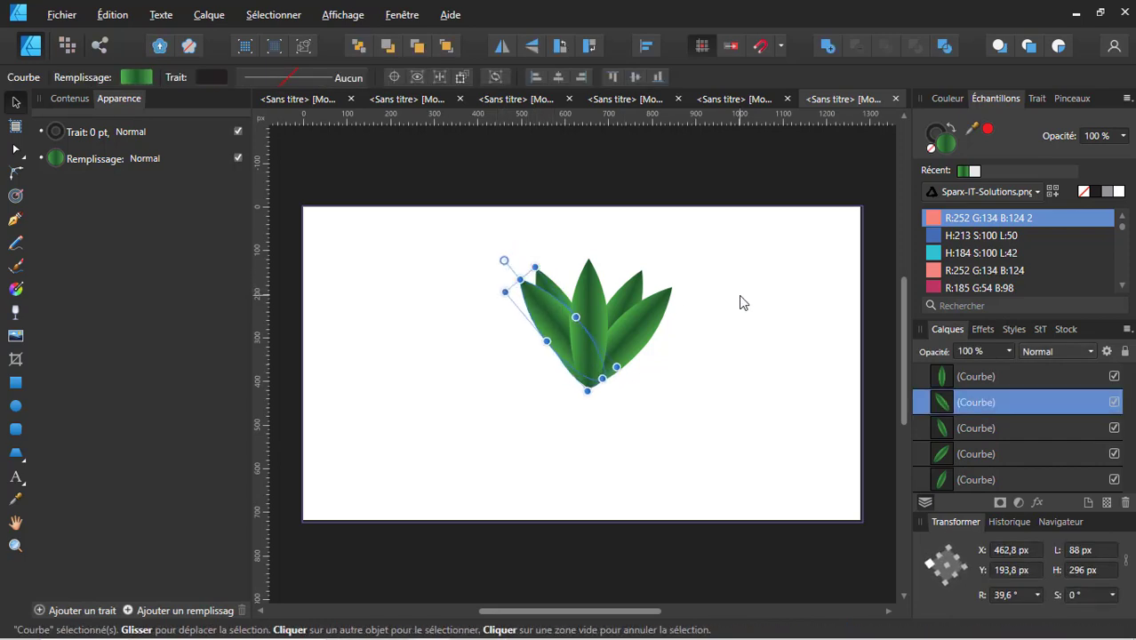
left_click(741, 302)
Step: Straighten the inner left and right leaves slightly and check the fan's placement
left_click(553, 328)
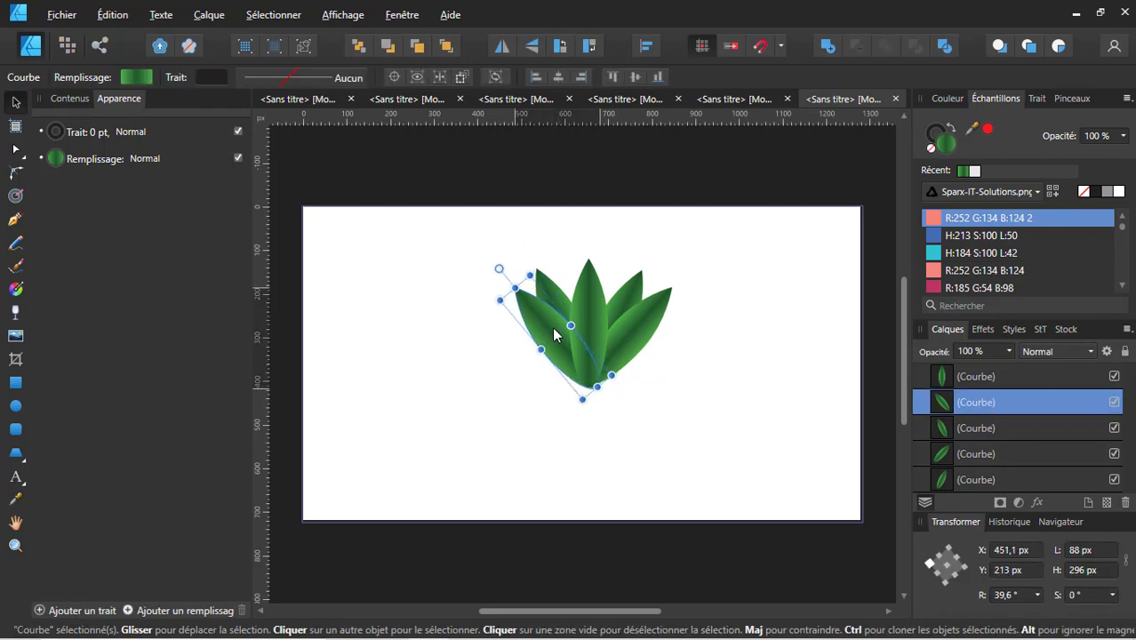
left_click(754, 307)
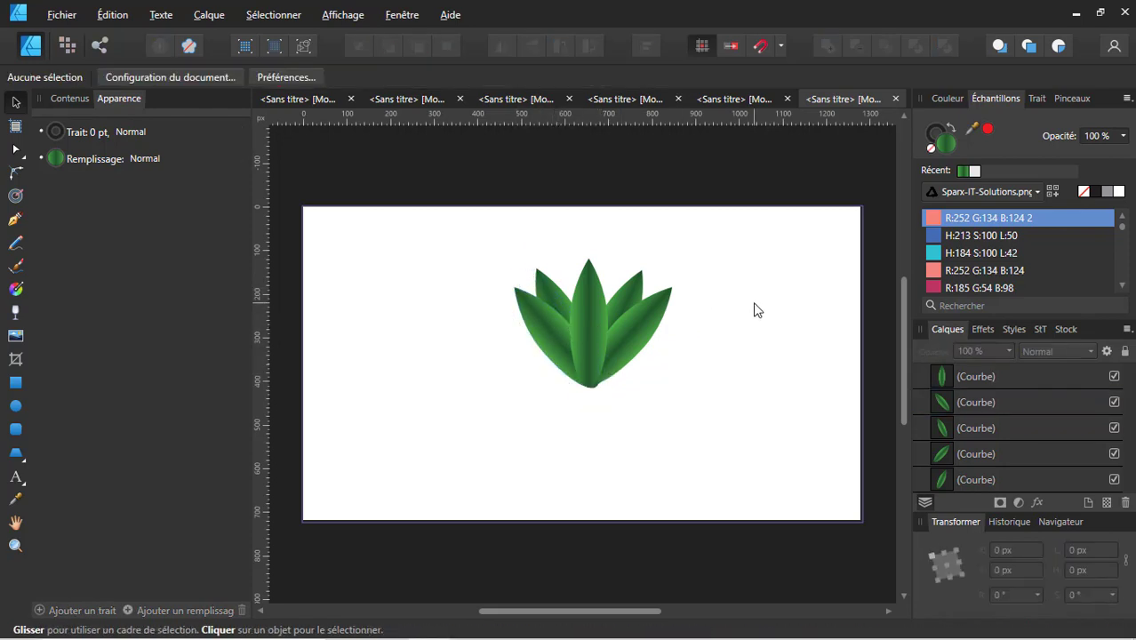
left_click(547, 288)
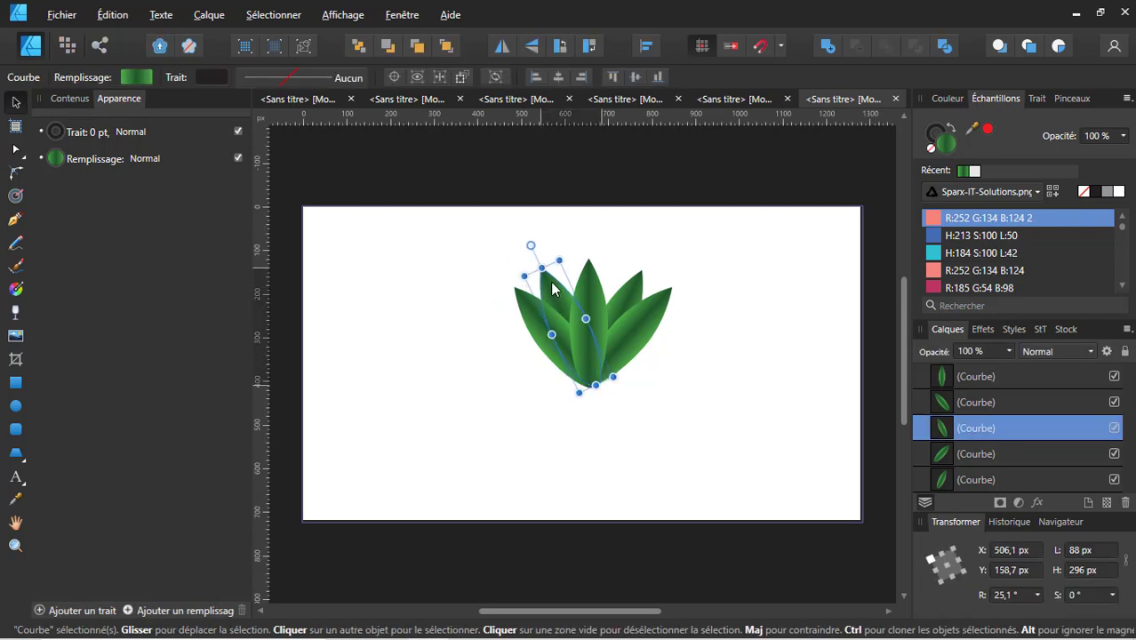
left_click_drag(566, 254, 573, 255)
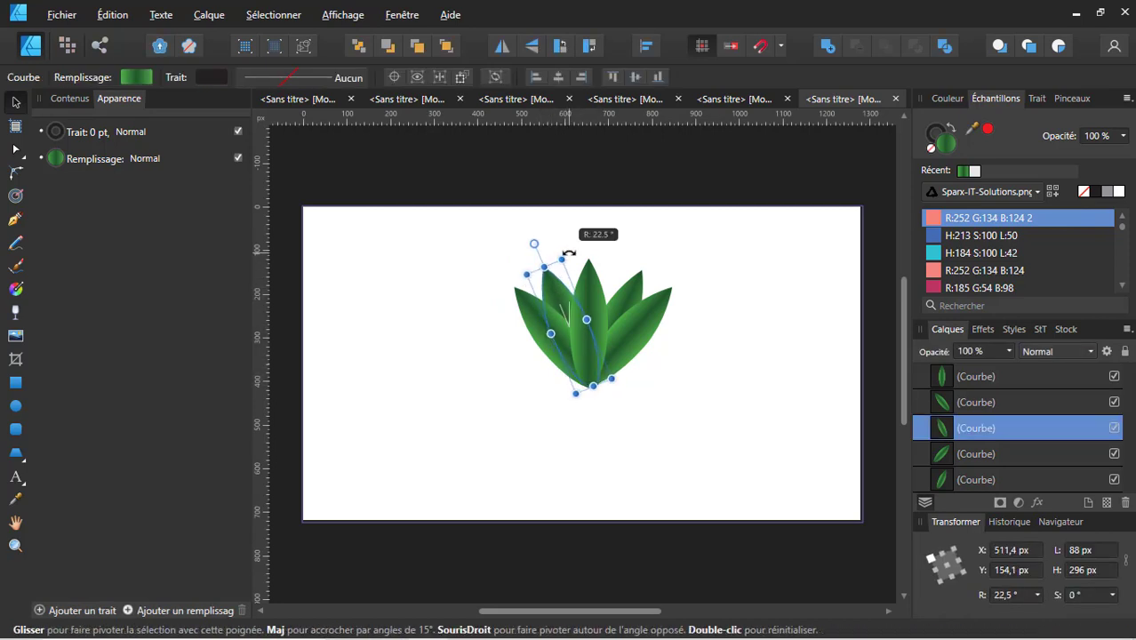
left_click(695, 275)
left_click(644, 296)
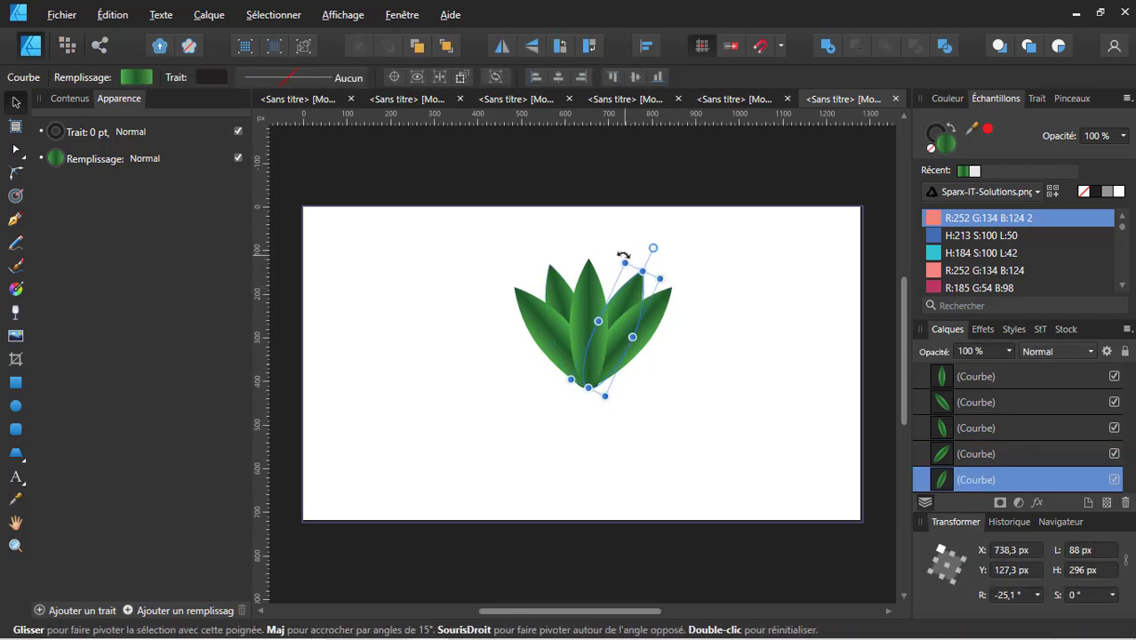
left_click_drag(623, 256, 616, 256)
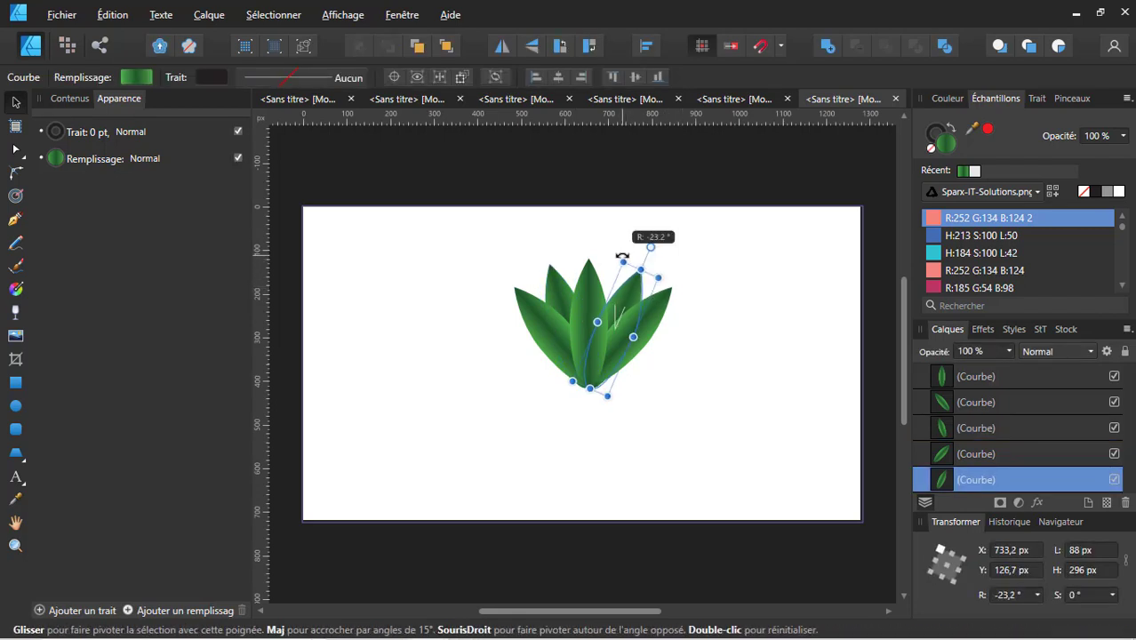
left_click(701, 263)
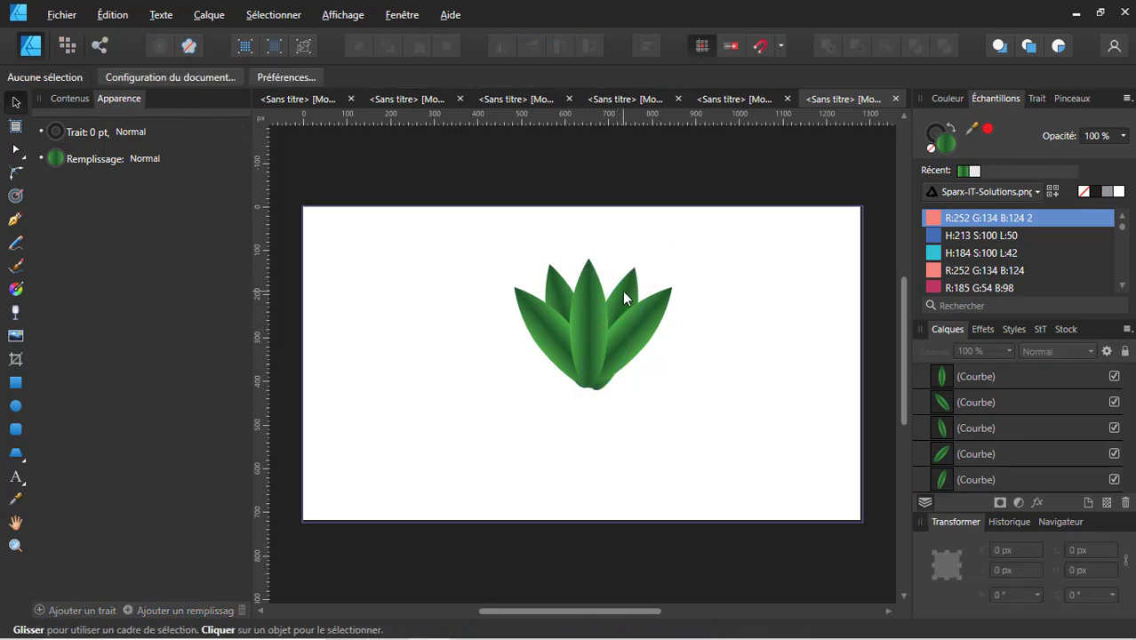
left_click(623, 304)
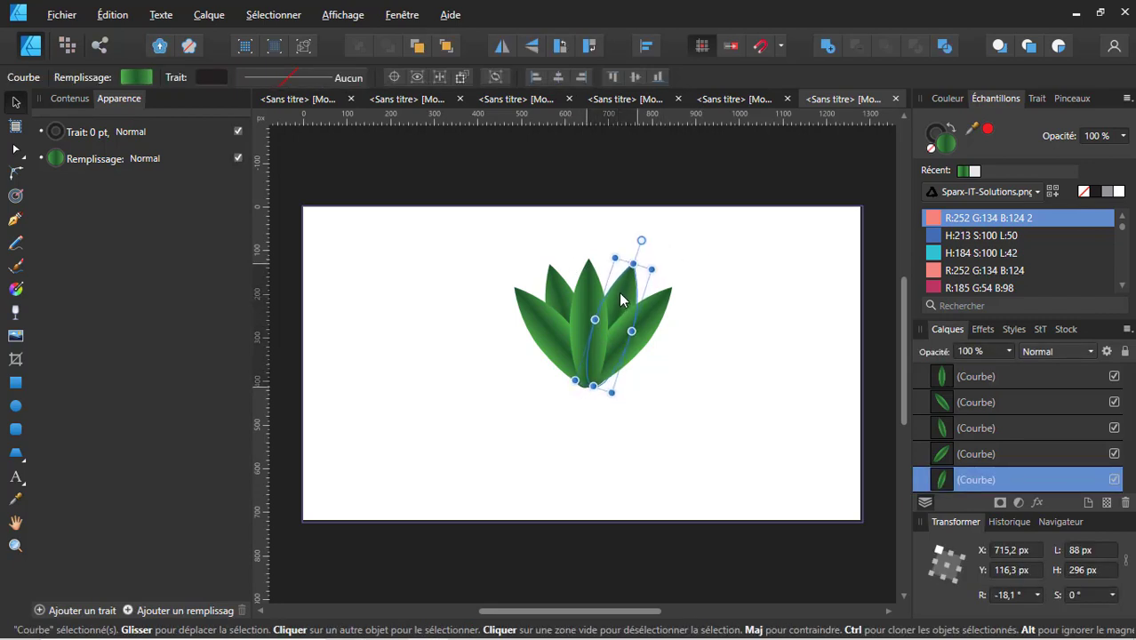
left_click(687, 295)
left_click(560, 298)
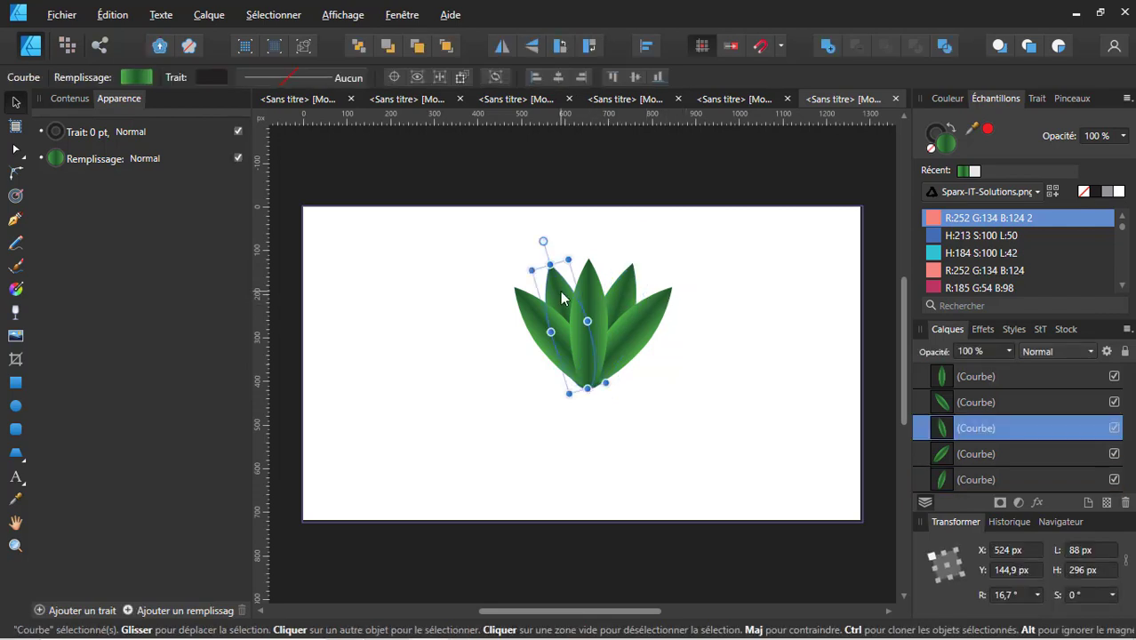
left_click(716, 311)
Step: Group the five leaf curves with Grouper and select the new group
left_click_drag(509, 242, 703, 398)
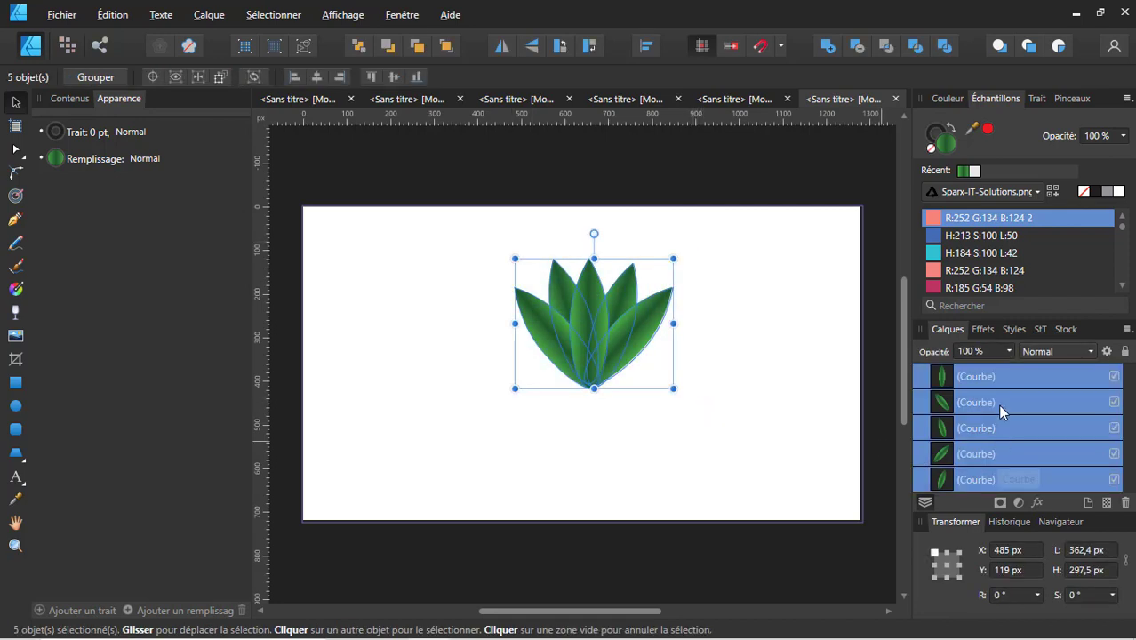
right_click(994, 374)
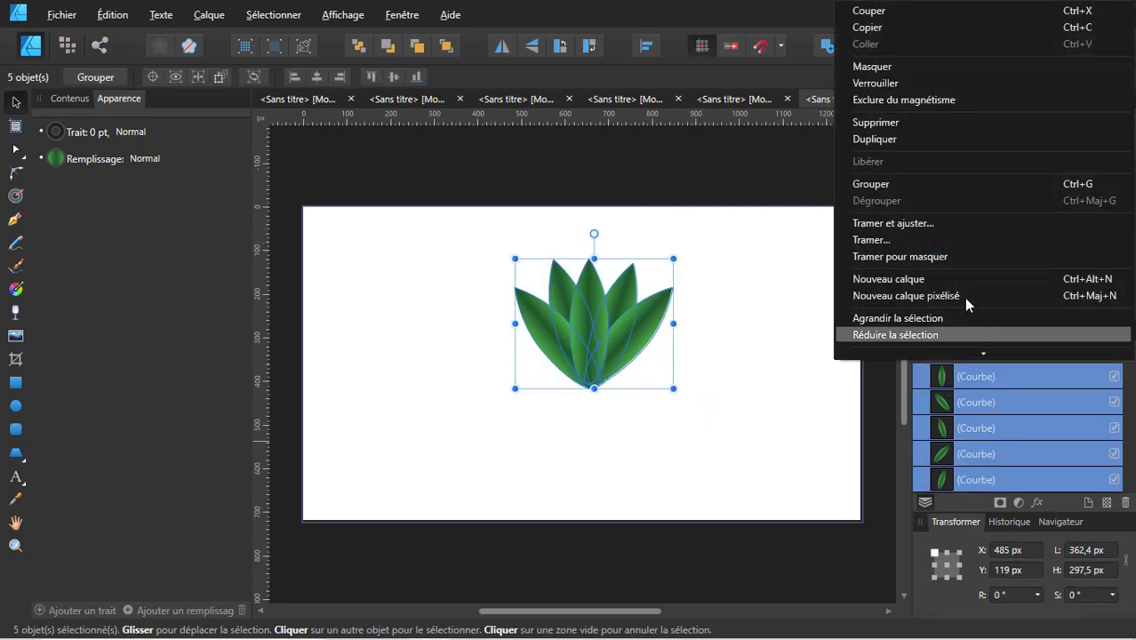
left_click(917, 188)
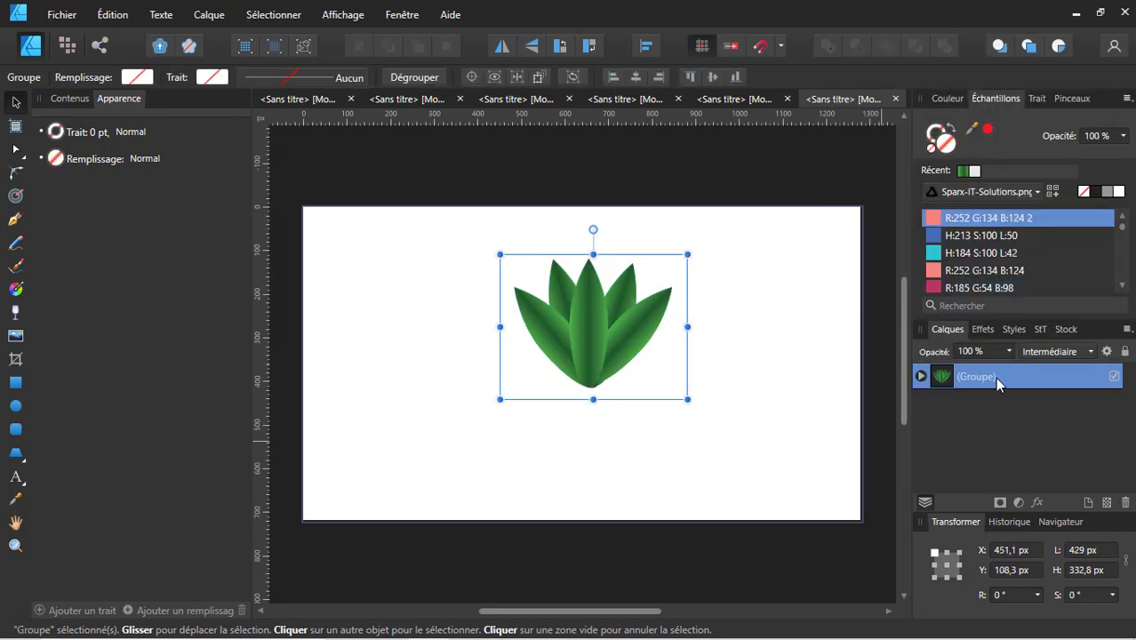
left_click(802, 377)
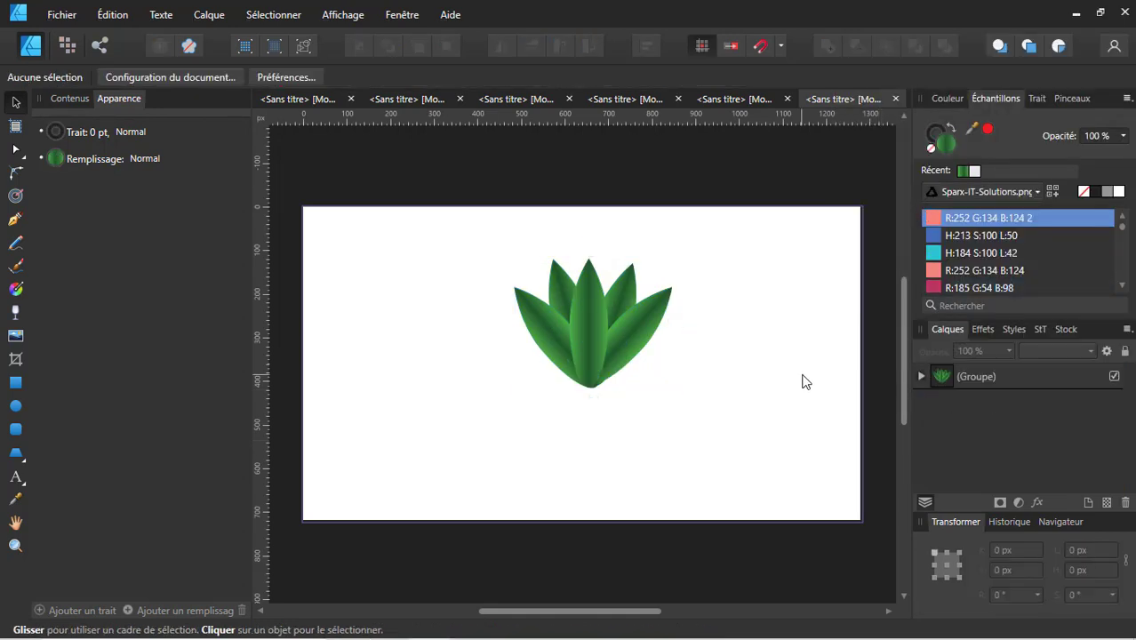
left_click(991, 385)
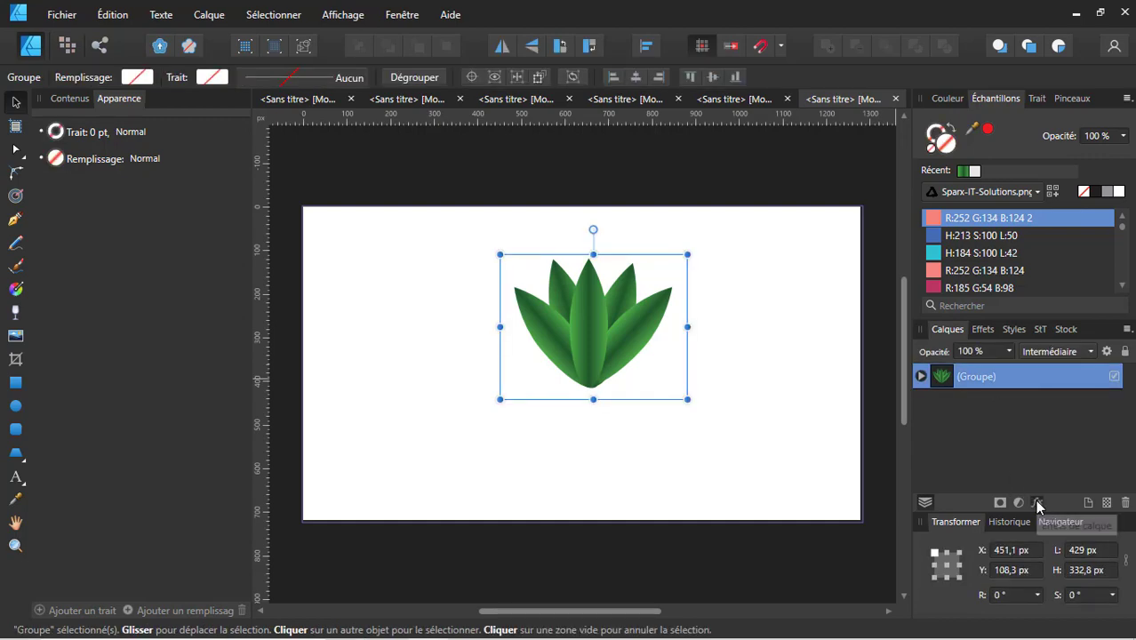
Step: Enable Ombre externe on the leaf group: 0.6 px offset, 16% intensity, 0.9 px radius
left_click(1036, 503)
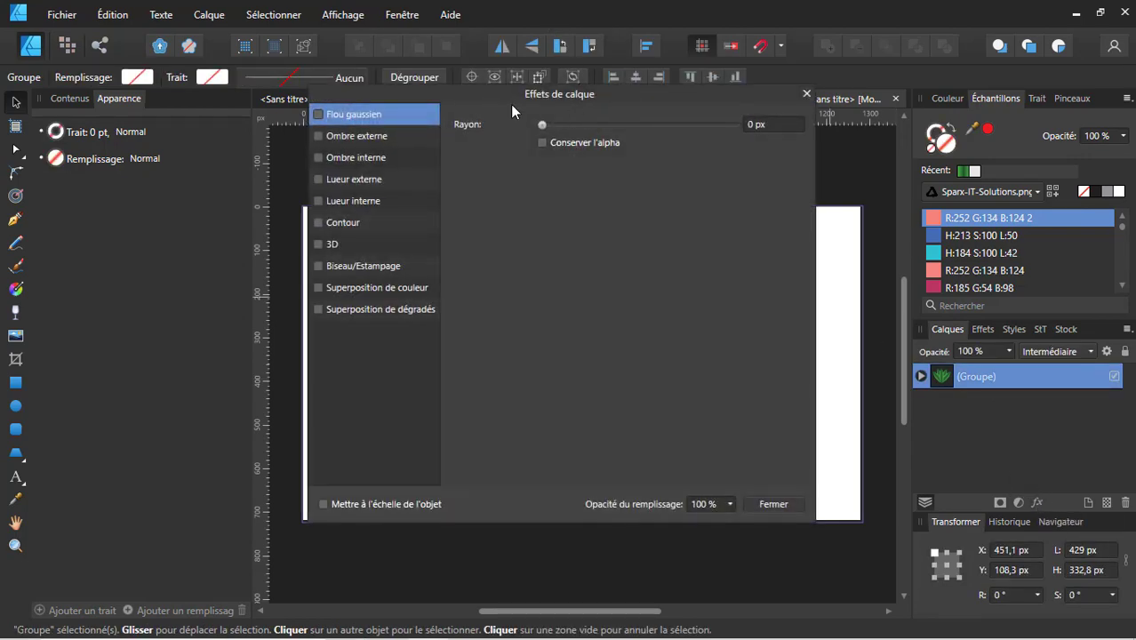
left_click_drag(492, 96, 897, 129)
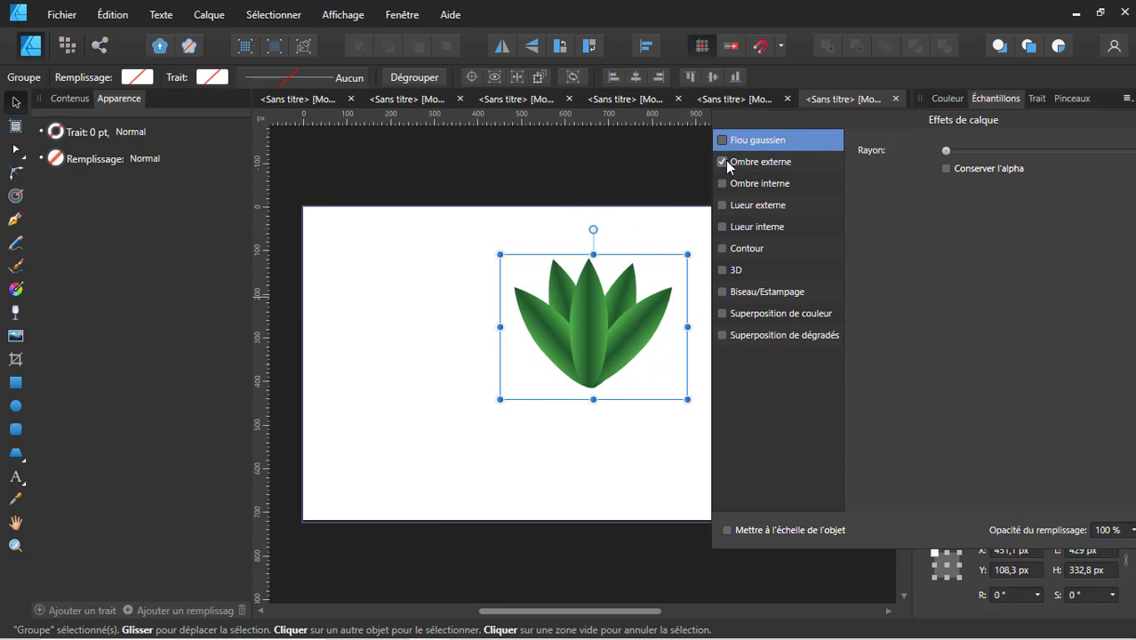
left_click(757, 164)
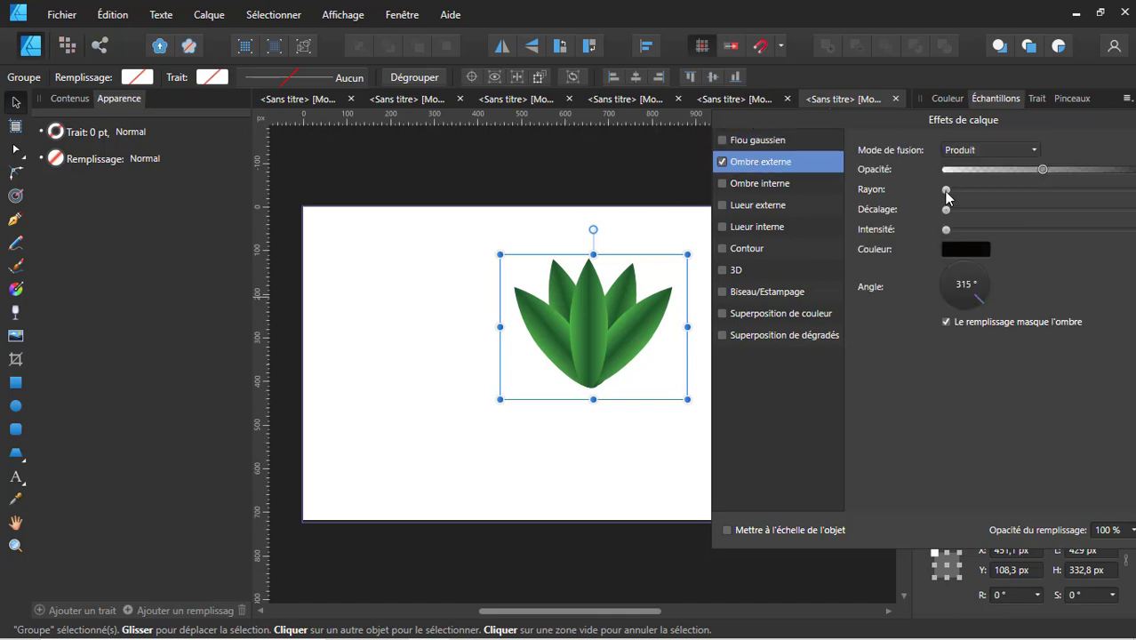
left_click_drag(946, 214, 949, 215)
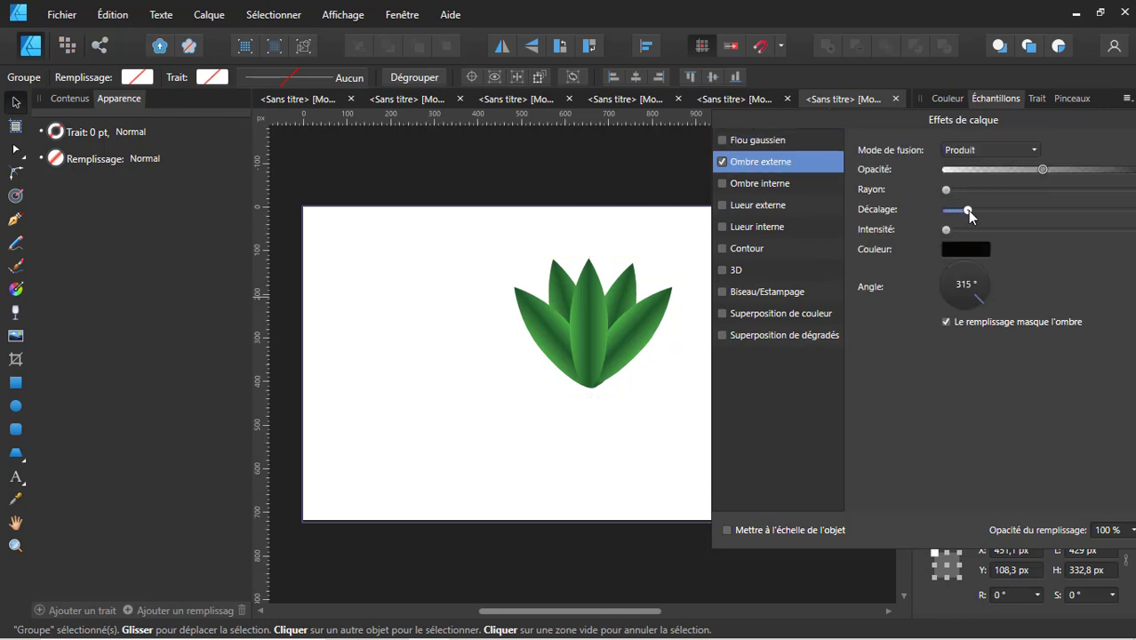
left_click(948, 230)
left_click_drag(976, 230, 977, 231)
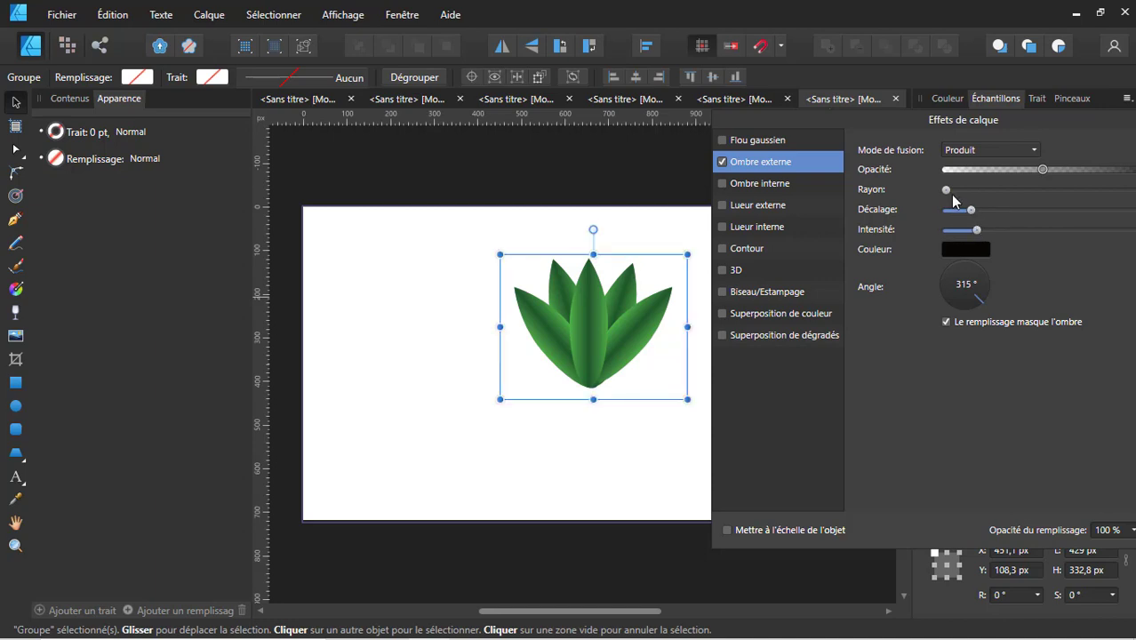
left_click_drag(947, 189, 949, 189)
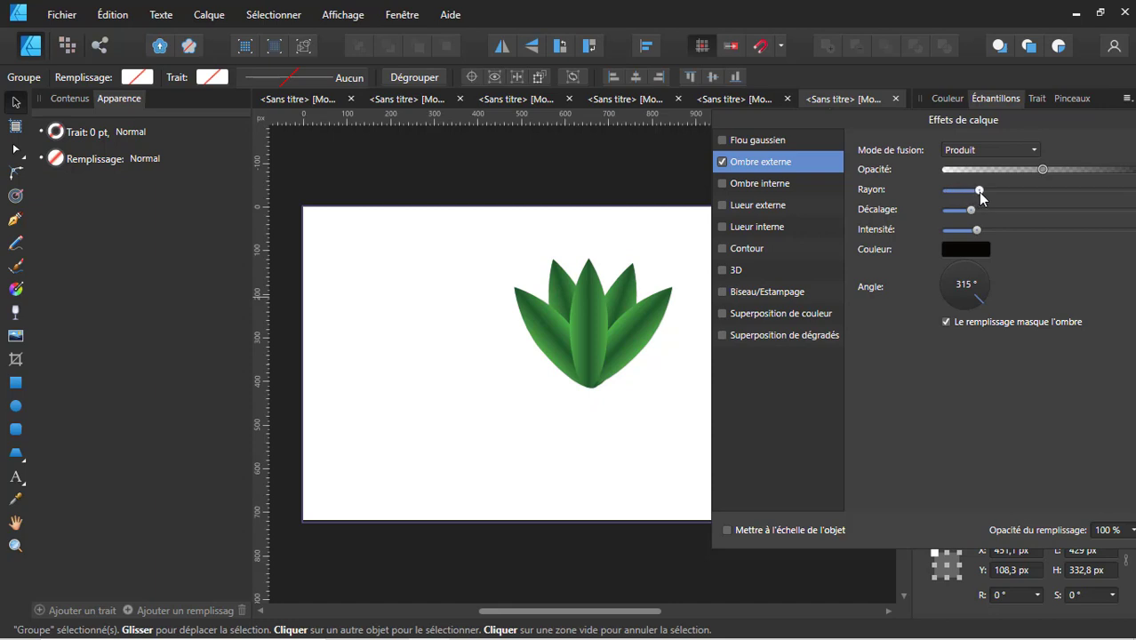
left_click_drag(982, 192, 982, 192)
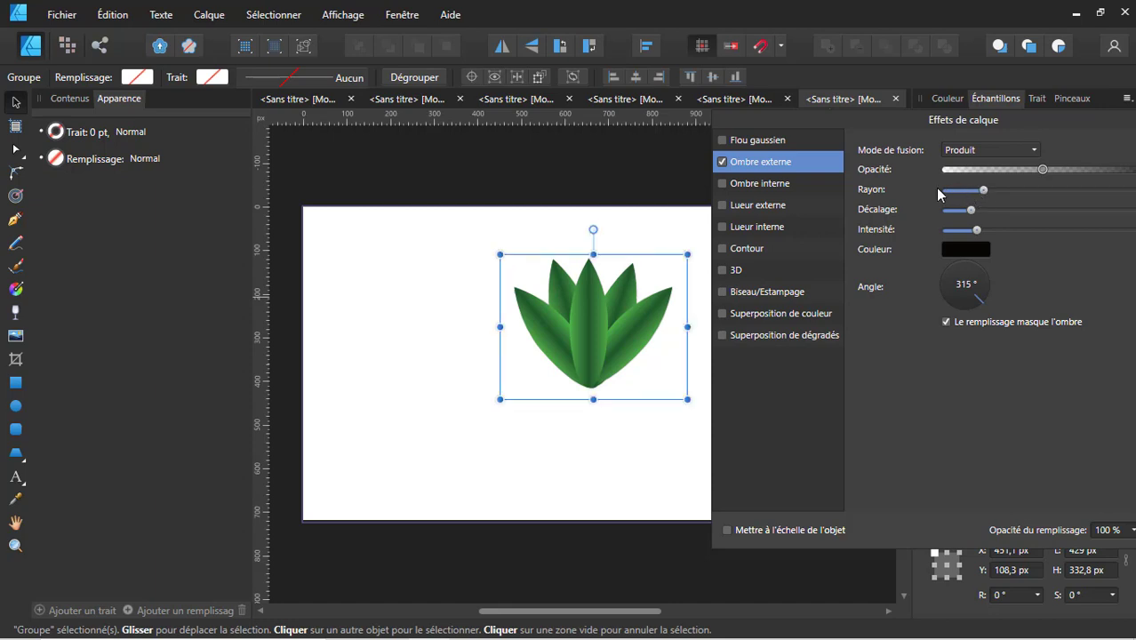
left_click(723, 162)
left_click(722, 163)
left_click_drag(1037, 127, 903, 131)
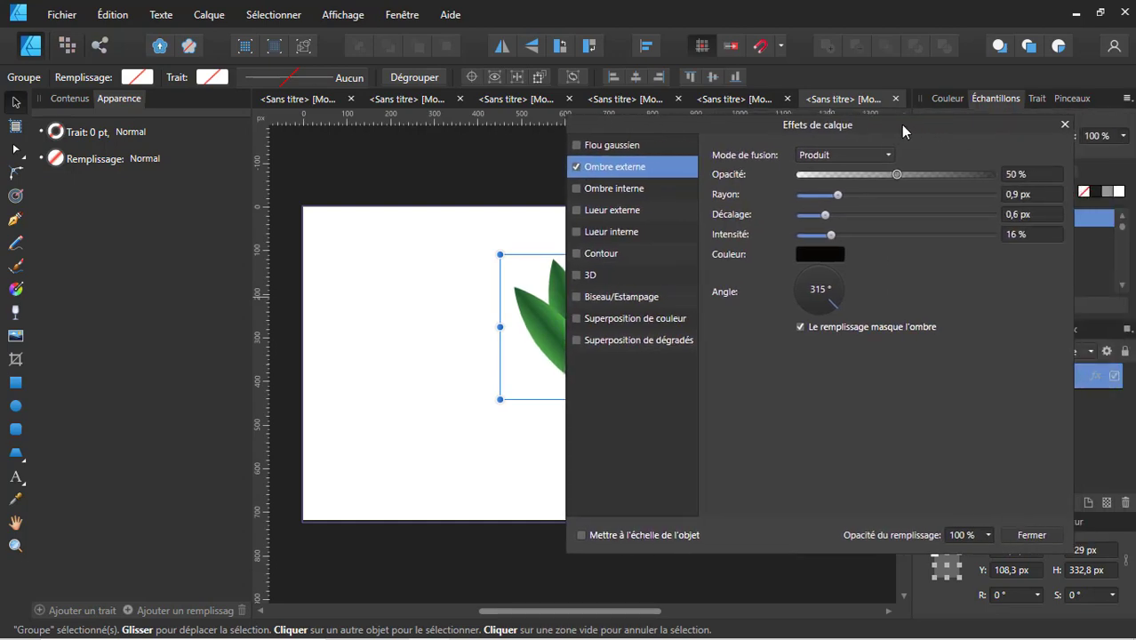
left_click(1034, 535)
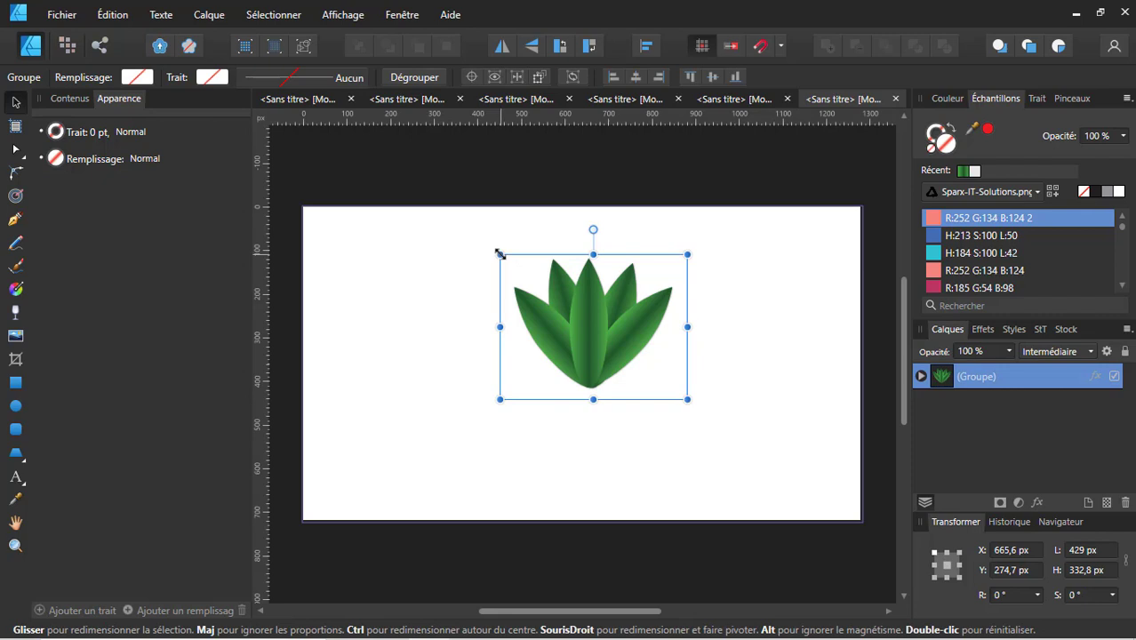
Step: Scale the leaf group down to about 251 × 195 px and move it up-right
left_click_drag(500, 255, 578, 309)
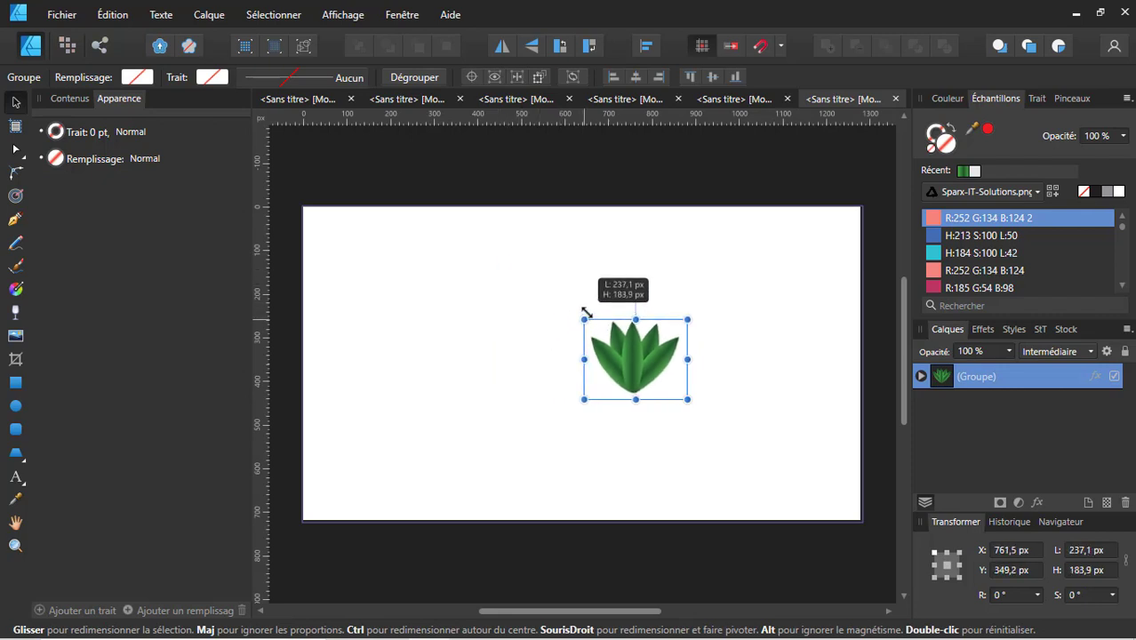
left_click(741, 289)
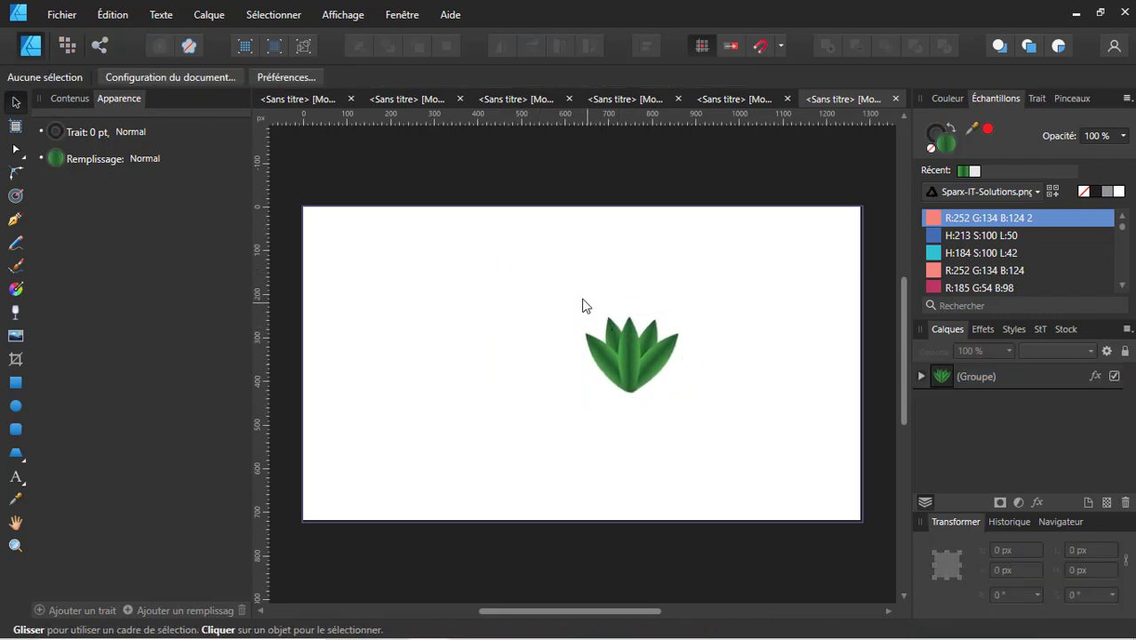
mouse_move(582, 298)
left_mouse_down()
mouse_move(677, 409)
mouse_move(678, 399)
left_mouse_up()
left_click_drag(634, 358, 697, 300)
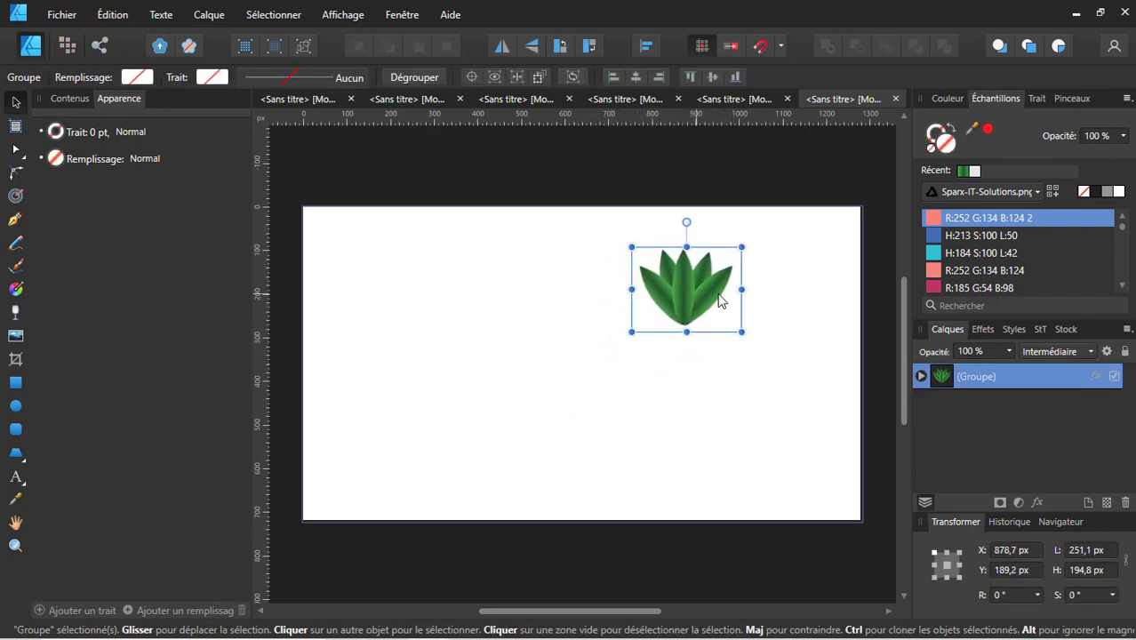
left_click(819, 294)
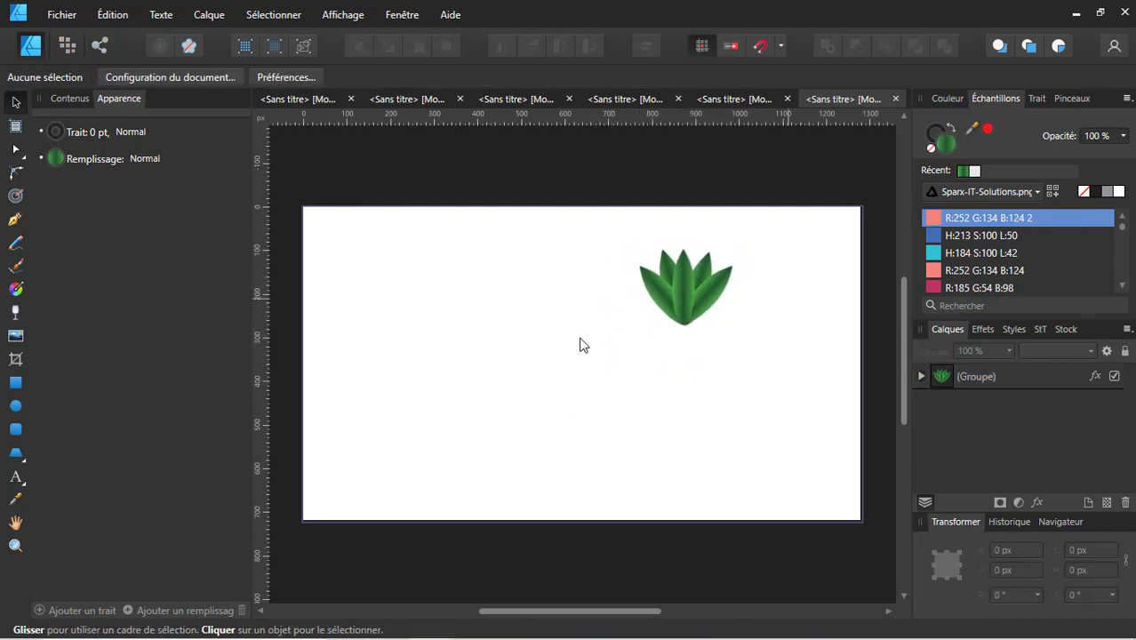
Step: Type 'Nature' as artistic text left of the leaves and select all its letters
left_click(16, 478)
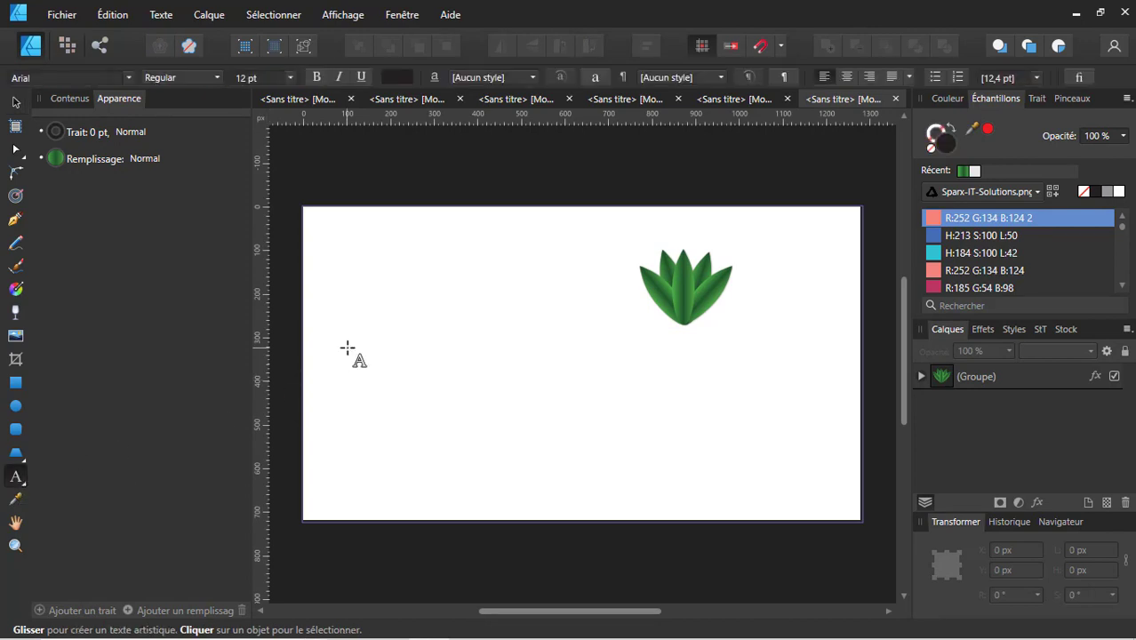
left_click_drag(365, 368, 394, 409)
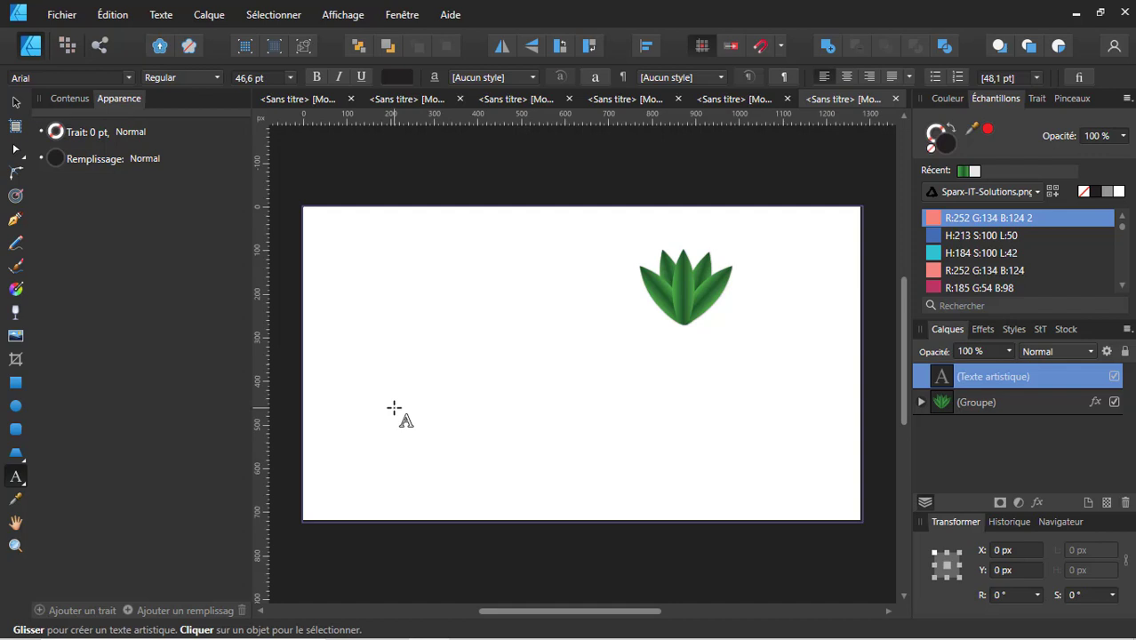
type("N")
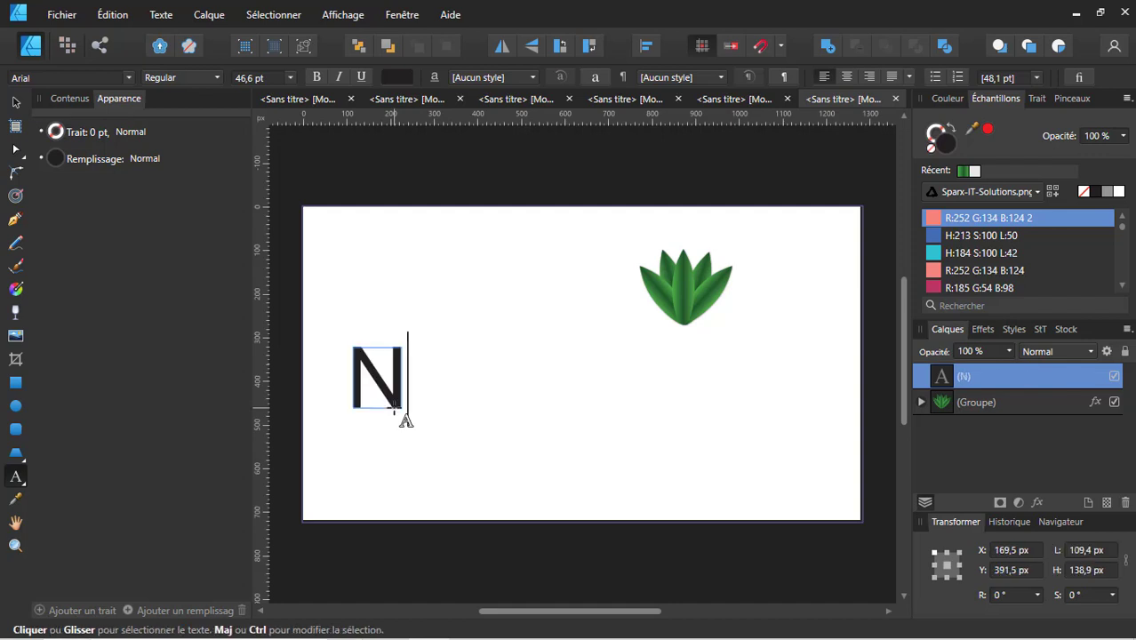
type("atur")
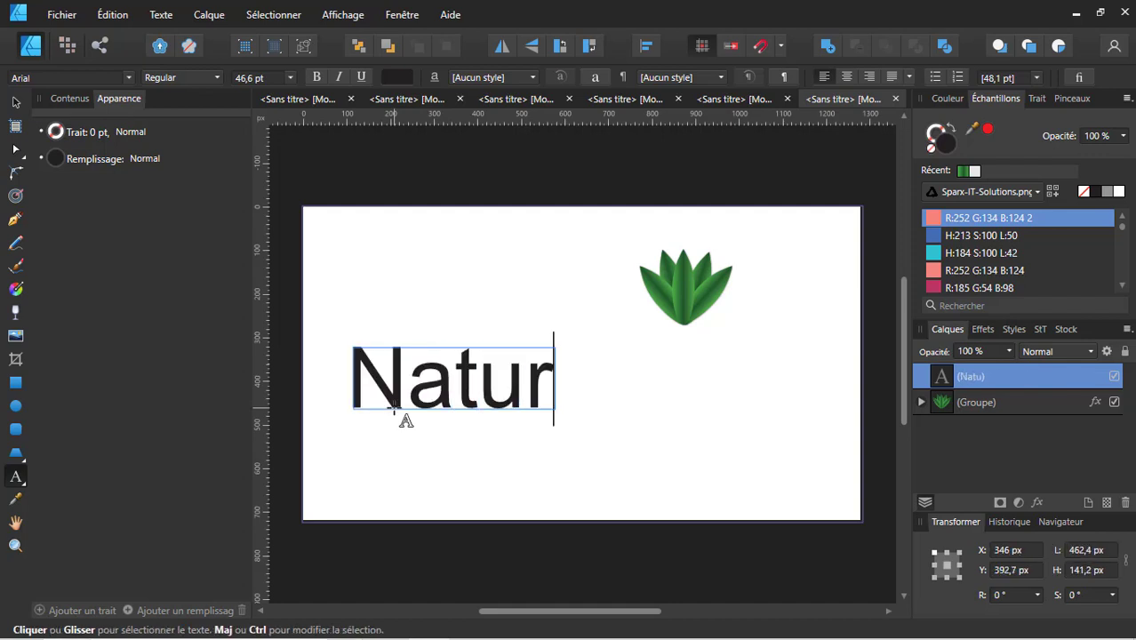
type("e")
key("Escape")
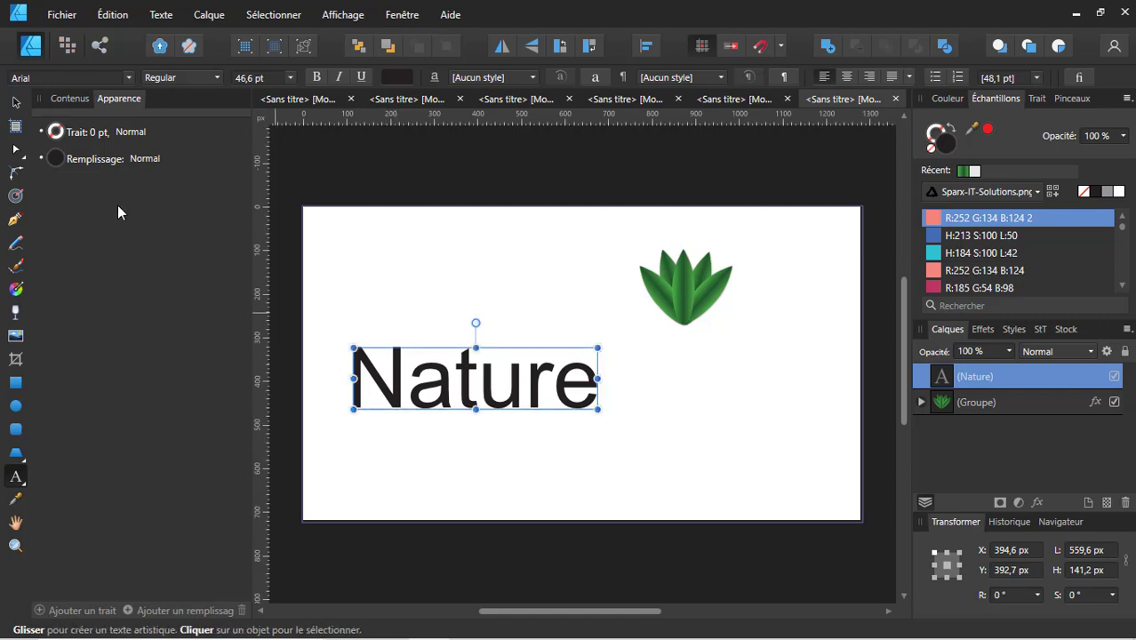
left_click(15, 101)
left_click(16, 478)
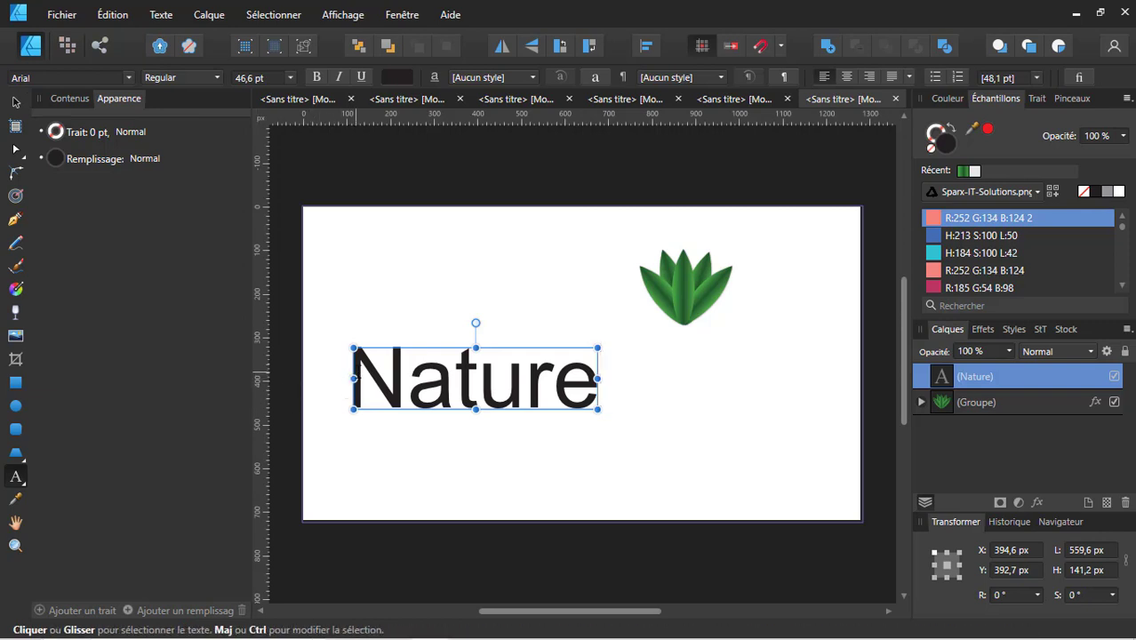
left_click_drag(347, 391, 610, 396)
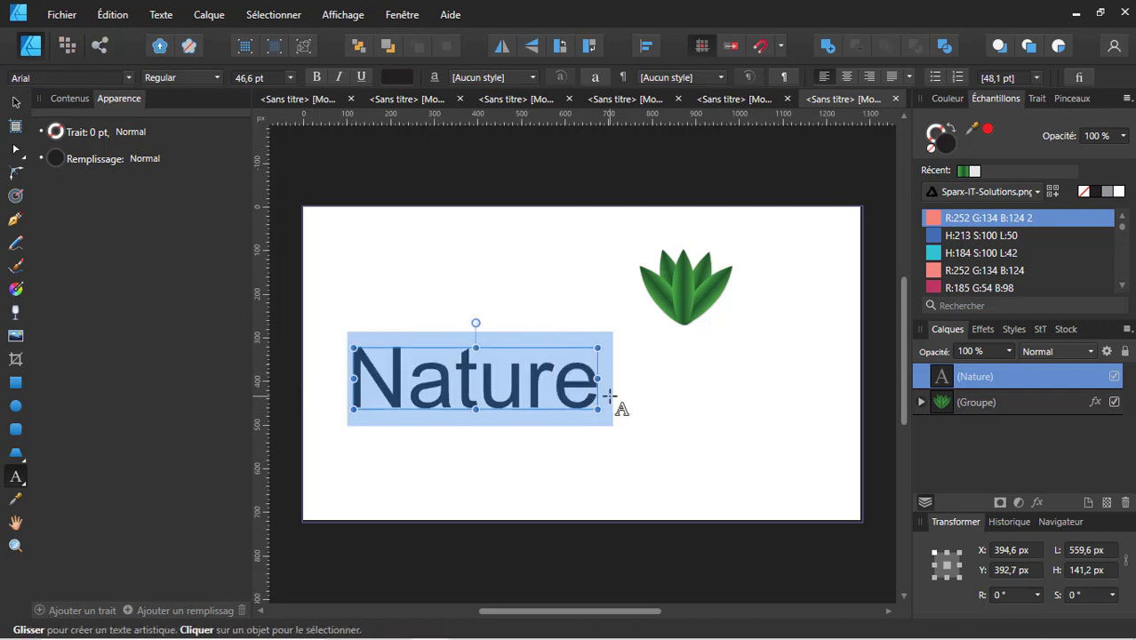
Step: Change the Nature font to Golden Hills DEMO from Favoris, after briefly trying Century Gothic
left_click(129, 79)
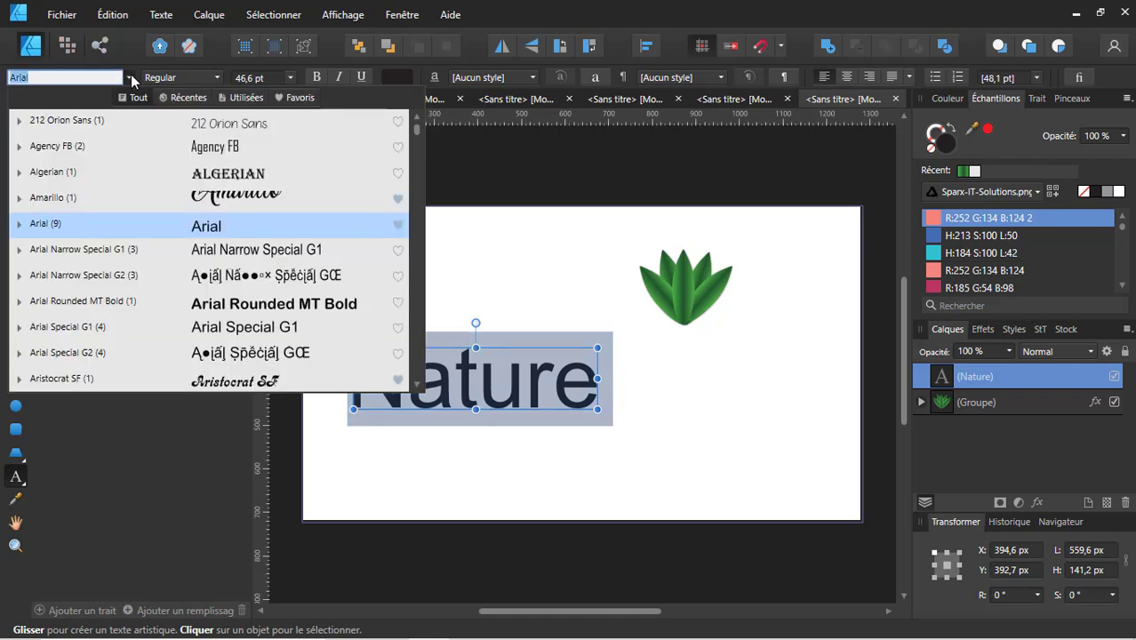
left_click(301, 103)
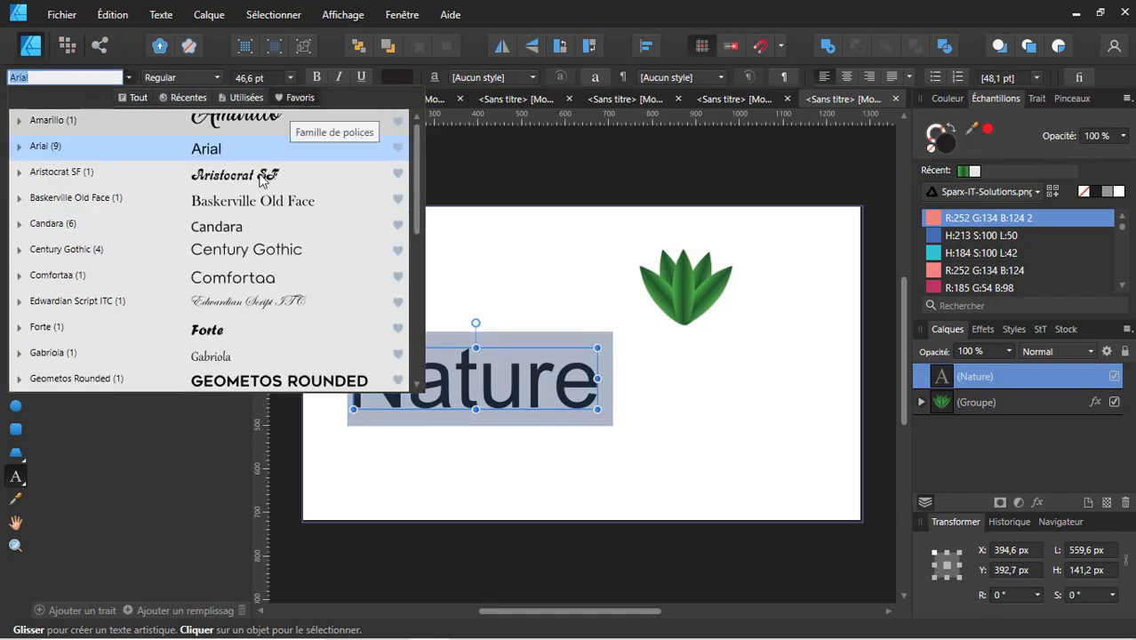
left_click(239, 250)
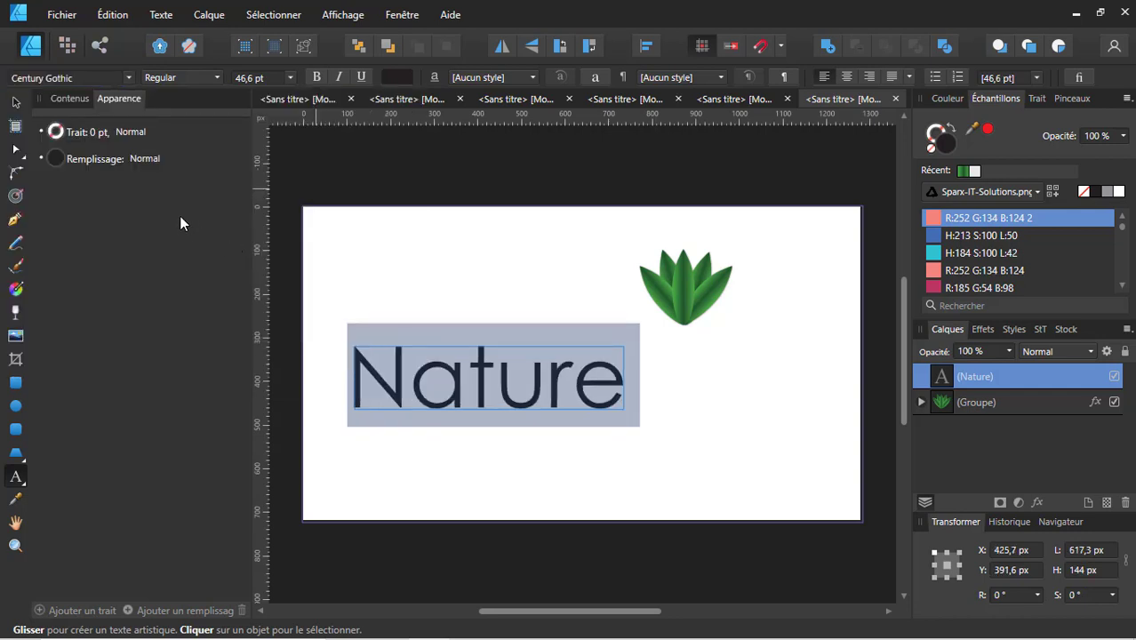
left_click(130, 78)
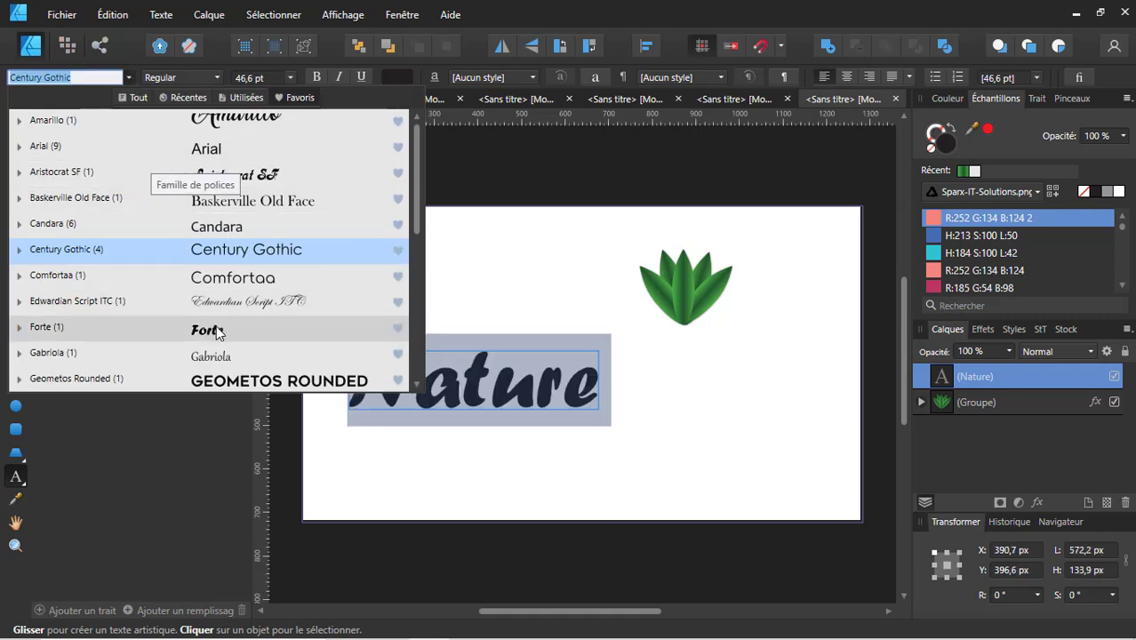
scroll(218, 338, "down", 1)
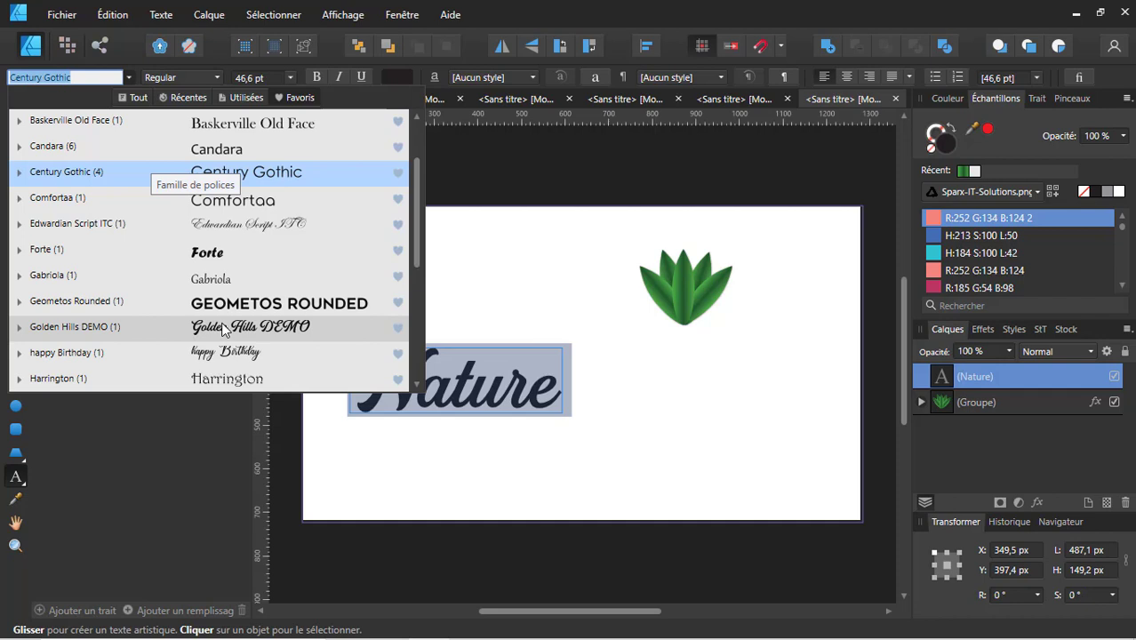
left_click(224, 329)
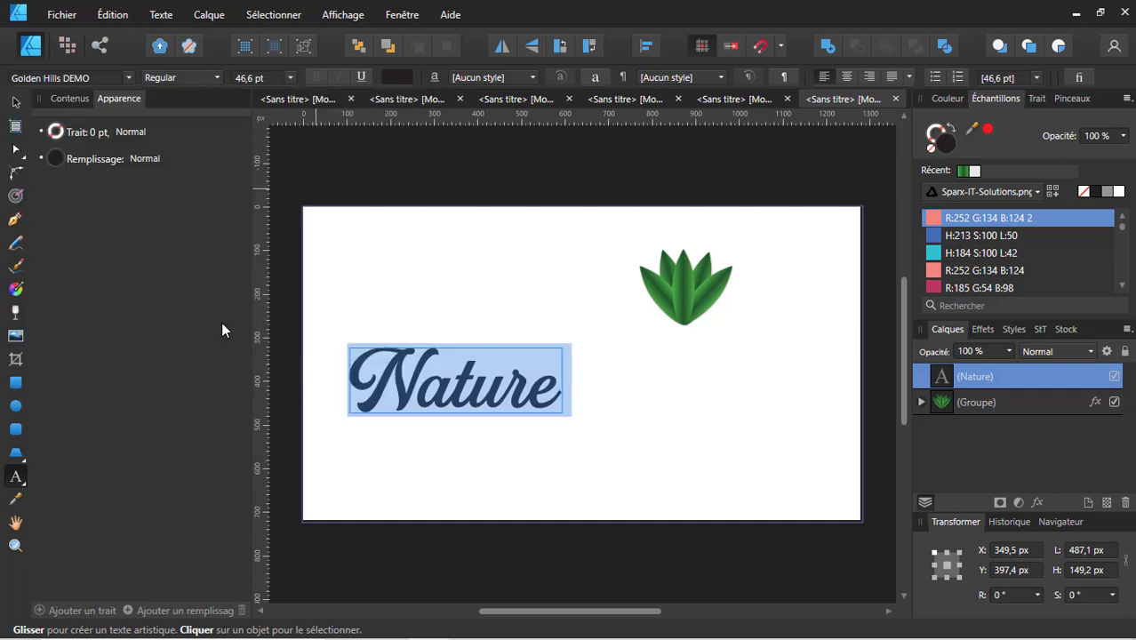
left_click(20, 103)
left_click(433, 467)
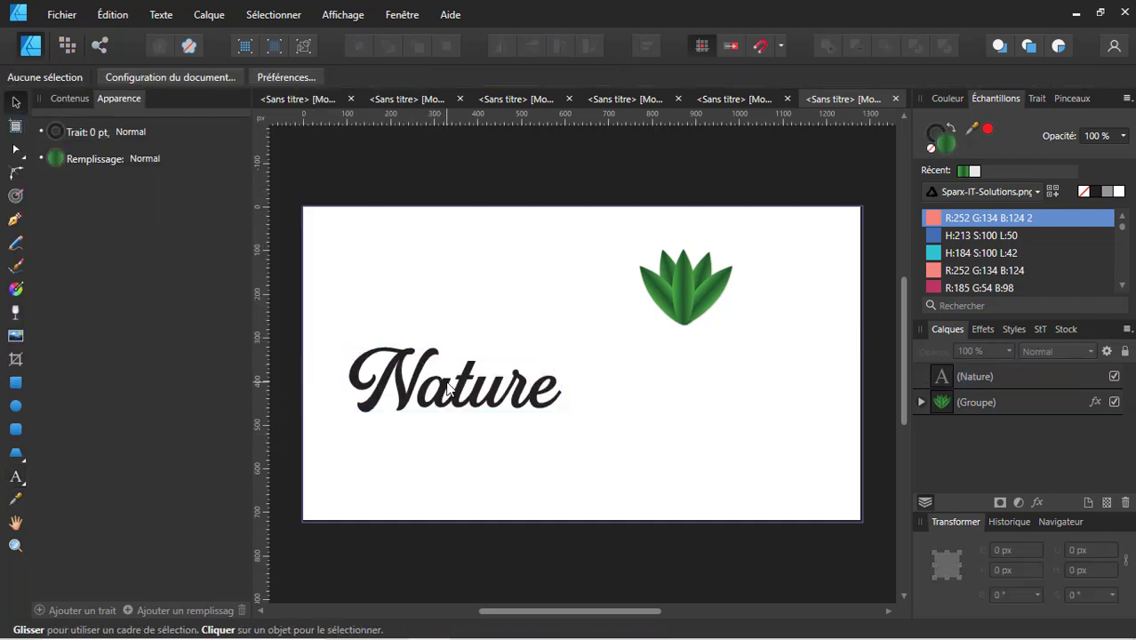
Step: Enlarge the Nature text to about 709 × 217 px and shift it right
left_click_drag(447, 388, 522, 384)
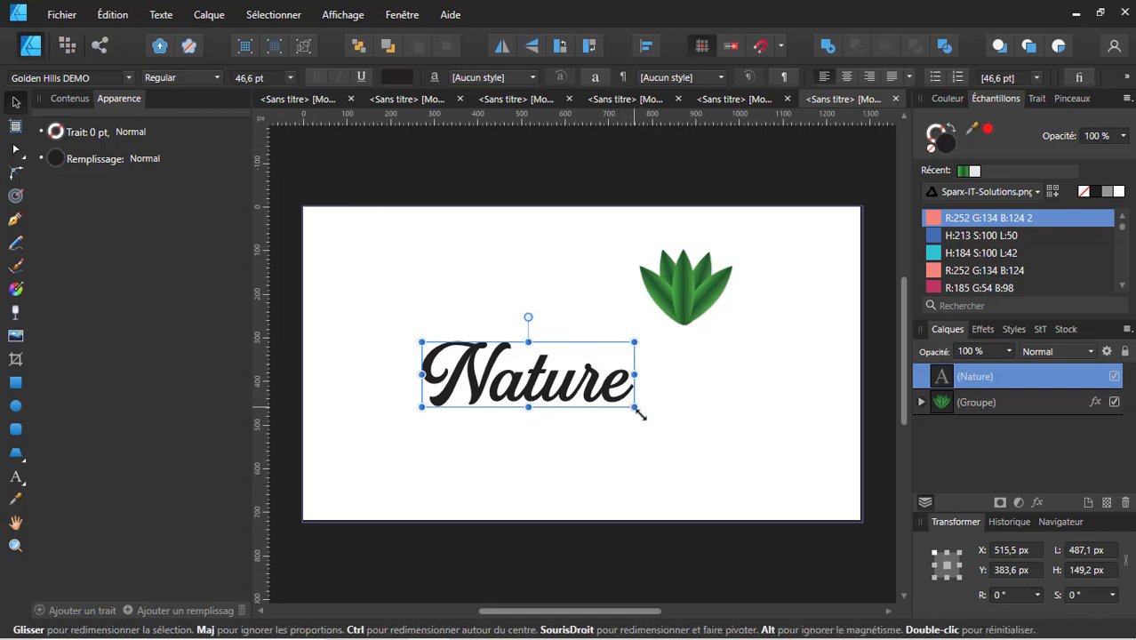
left_click_drag(637, 411, 720, 470)
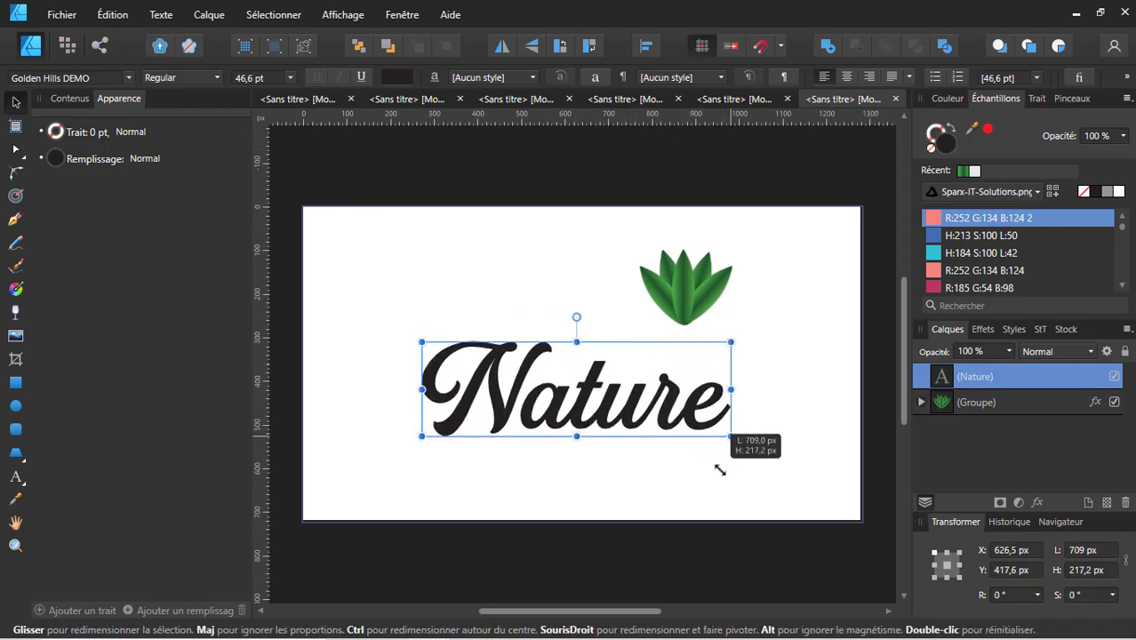
left_click(801, 369)
left_click_drag(586, 403, 609, 396)
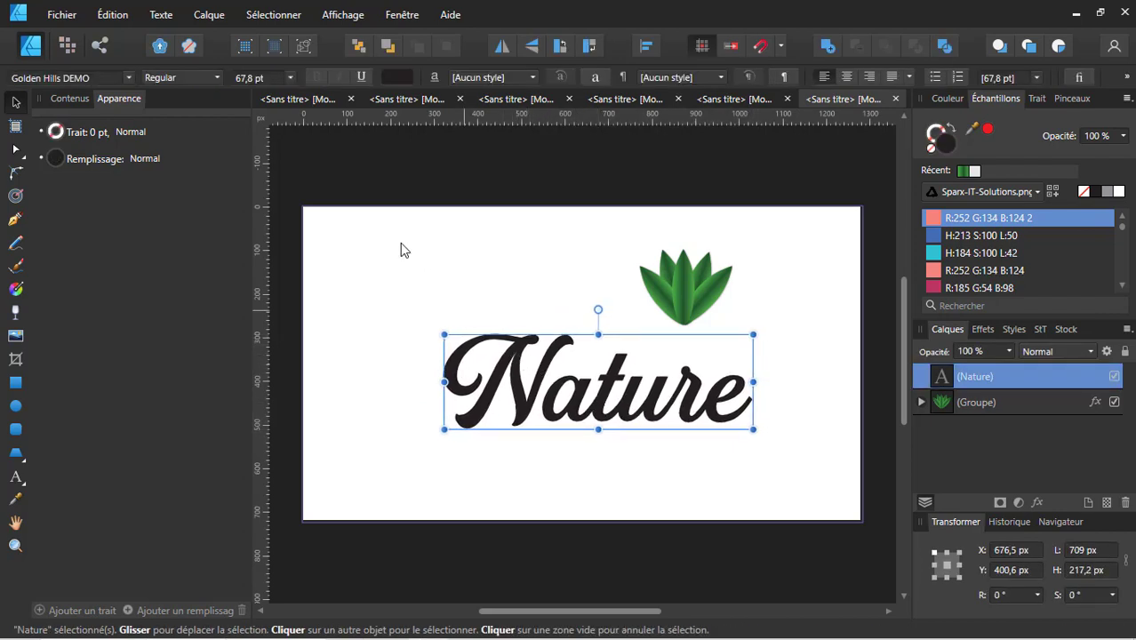
Step: Fill the Nature text with the green gradient from the Récent swatches
left_click(400, 77)
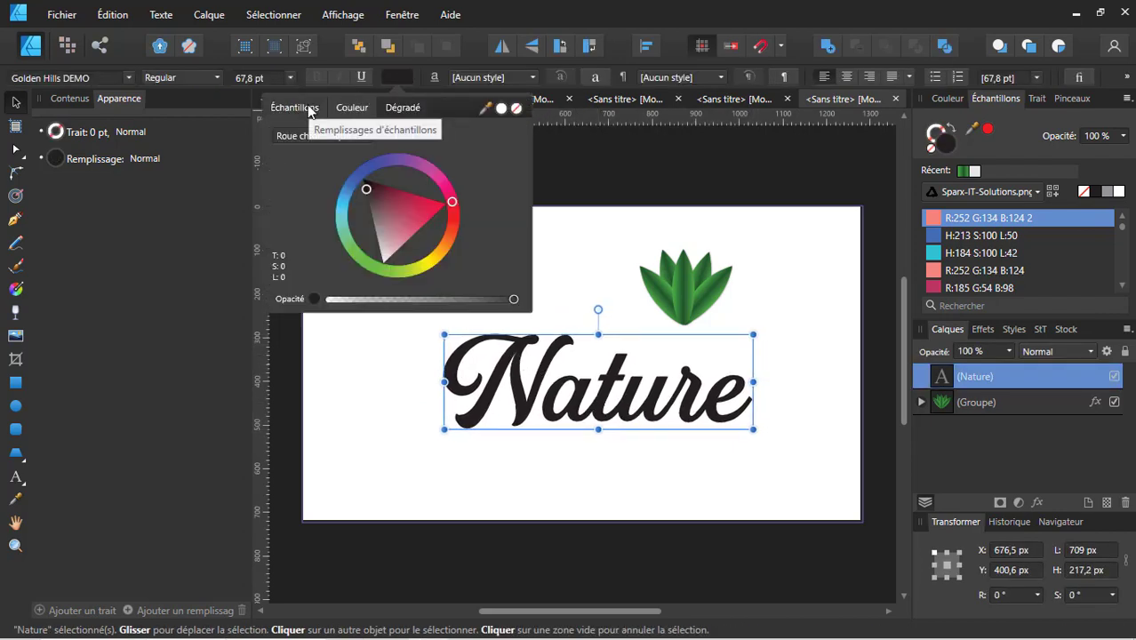
left_click(402, 108)
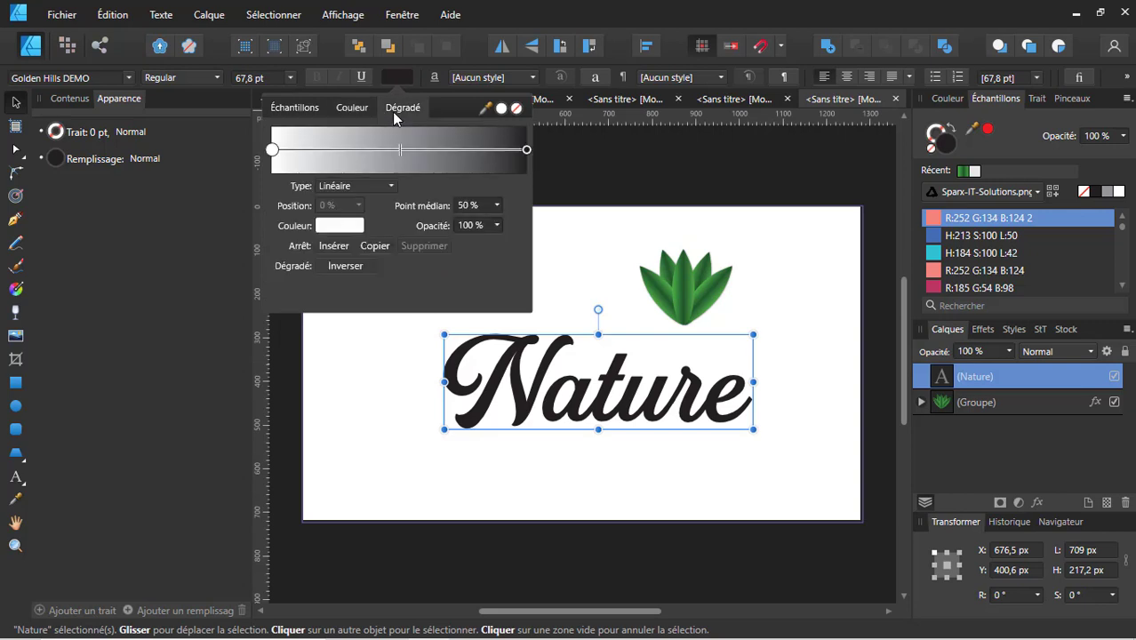
left_click(299, 108)
left_click(309, 135)
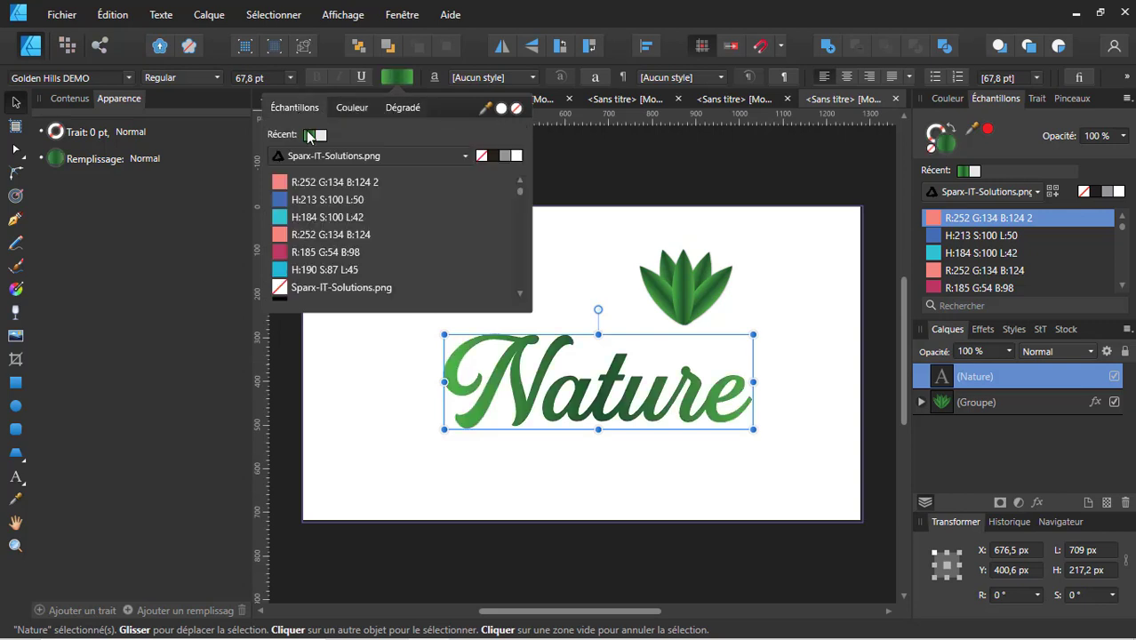
left_click(569, 250)
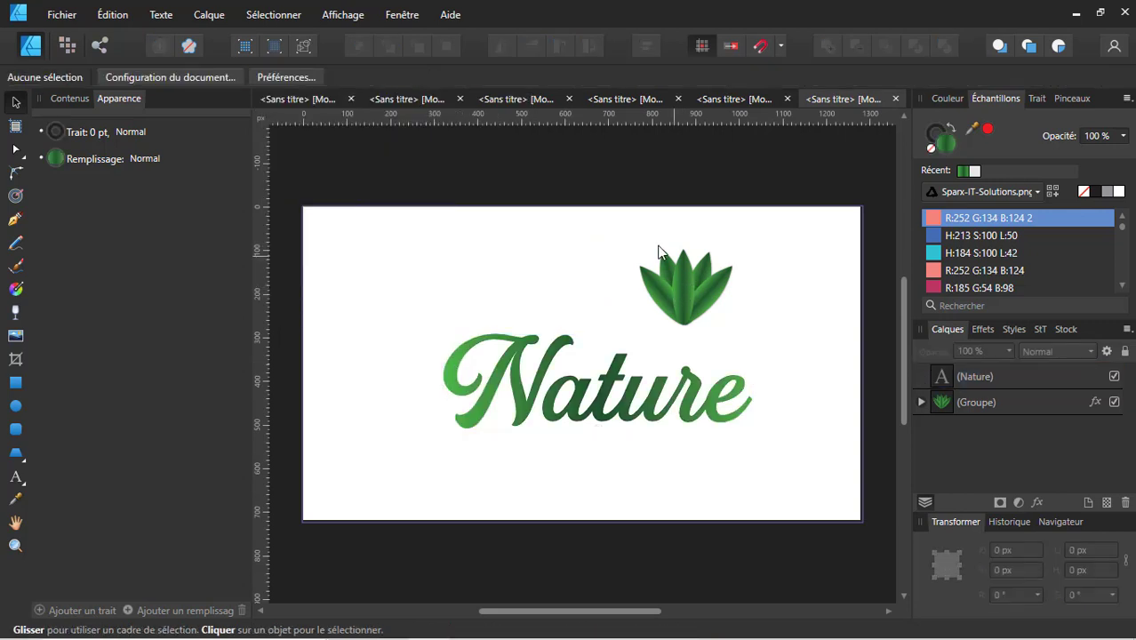
Step: Move the leaf logo group left so it sits above the word
left_click_drag(629, 233, 728, 337)
left_click_drag(679, 291, 651, 293)
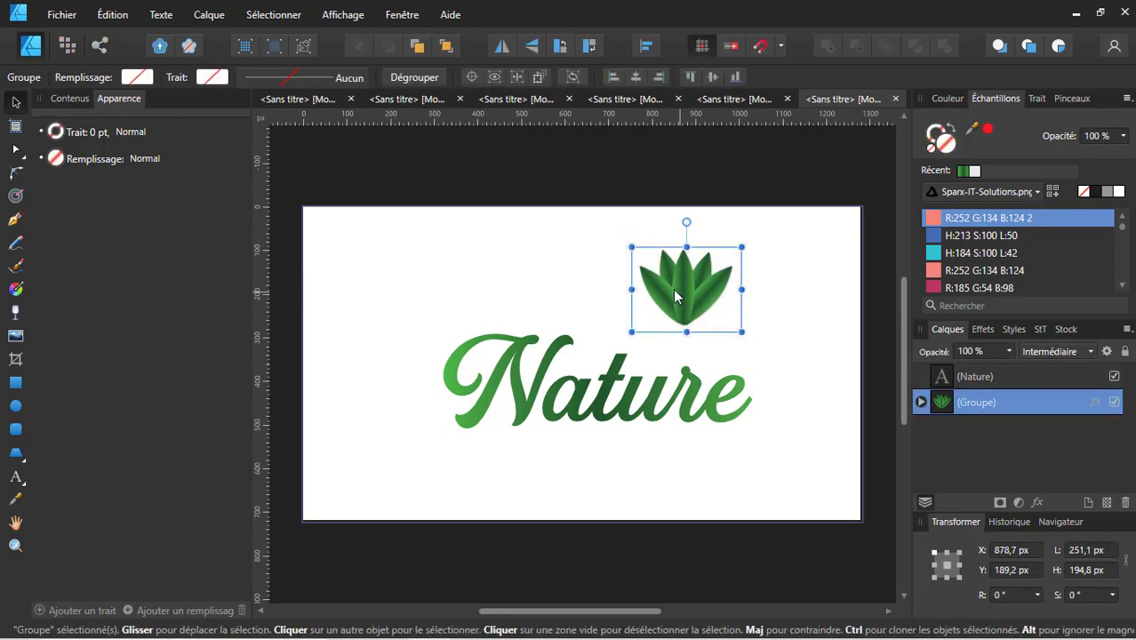
left_click(715, 356)
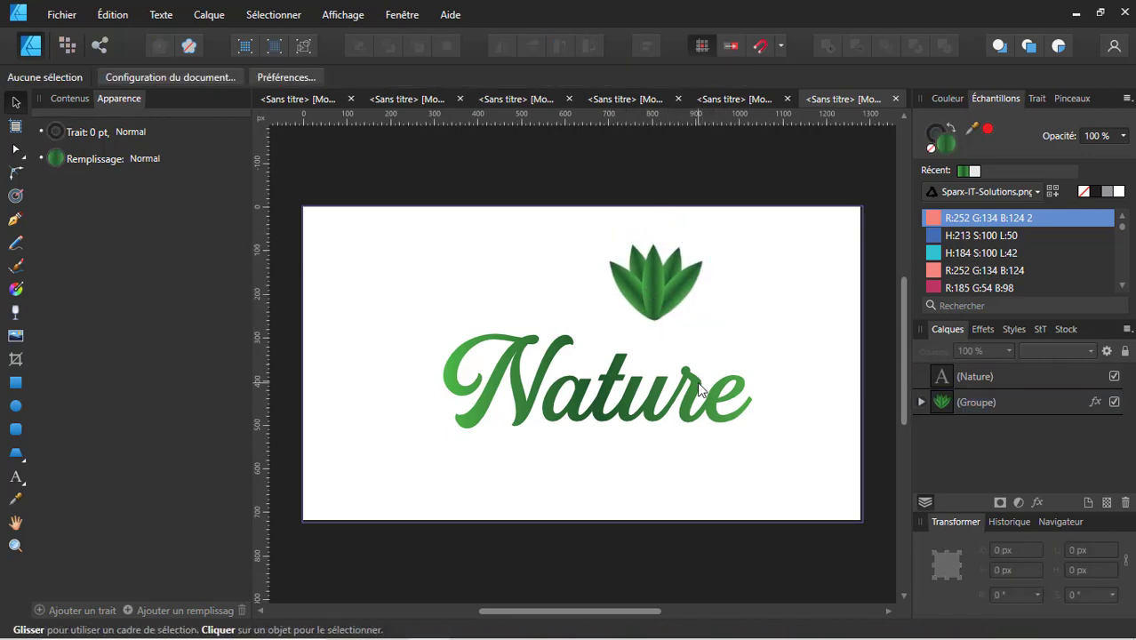
Step: Add an Ombre externe to the Nature text: 62% opacity, 6.2 px radius, 9.6 px offset
left_click(698, 388)
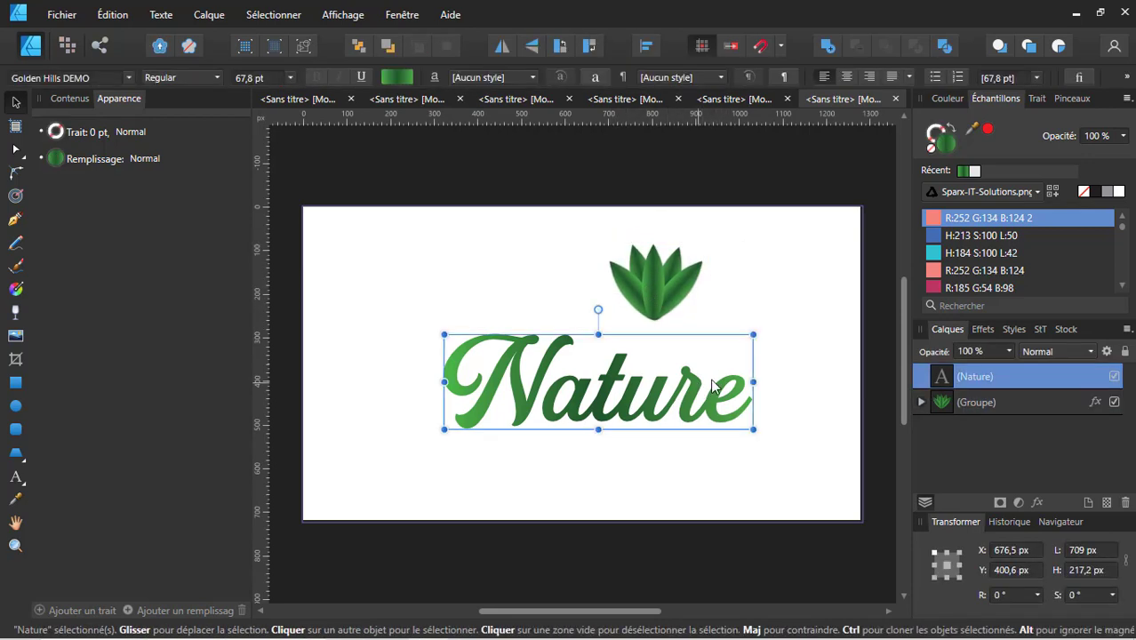
left_click(982, 329)
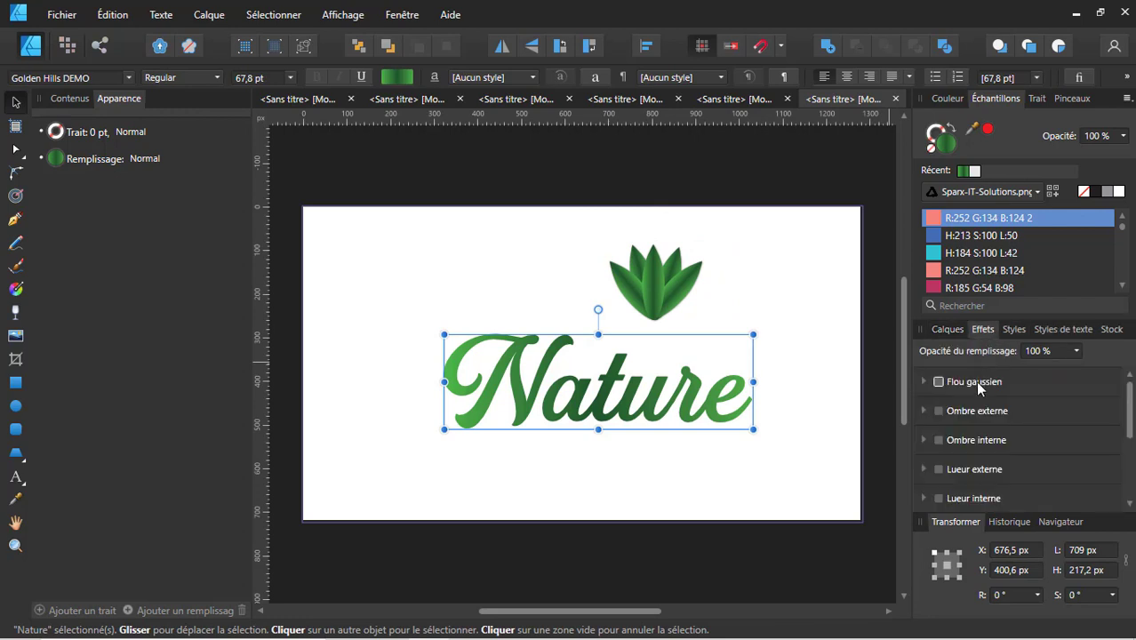
left_click(937, 411)
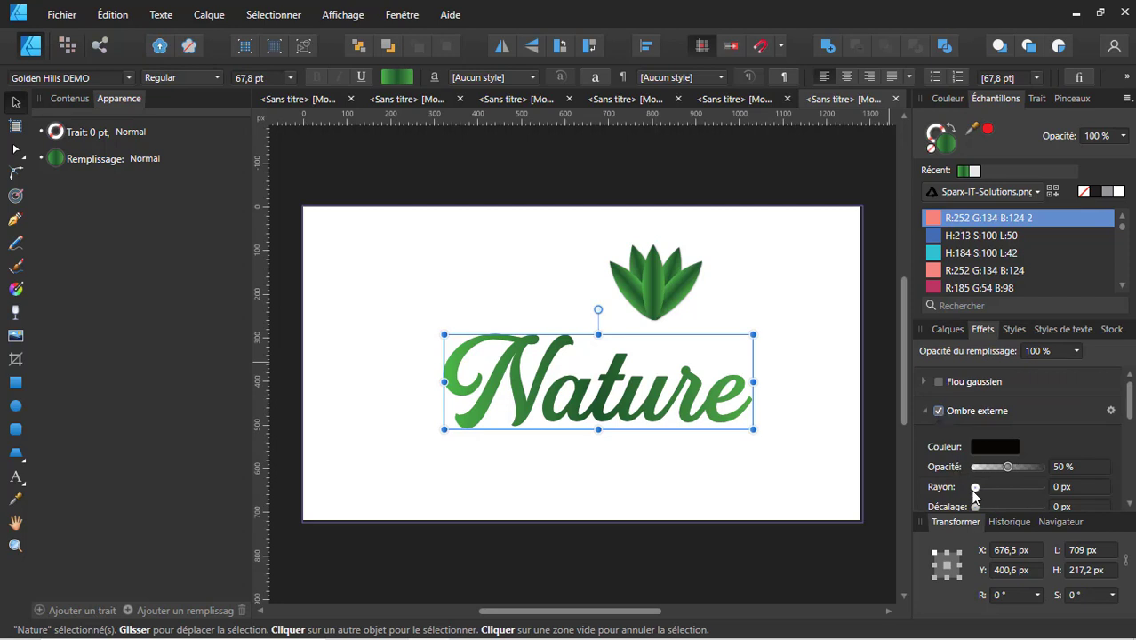
mouse_move(975, 505)
left_mouse_down()
mouse_move(986, 505)
mouse_move(982, 487)
mouse_move(1006, 492)
left_mouse_up()
scroll(1007, 490, "down", 1)
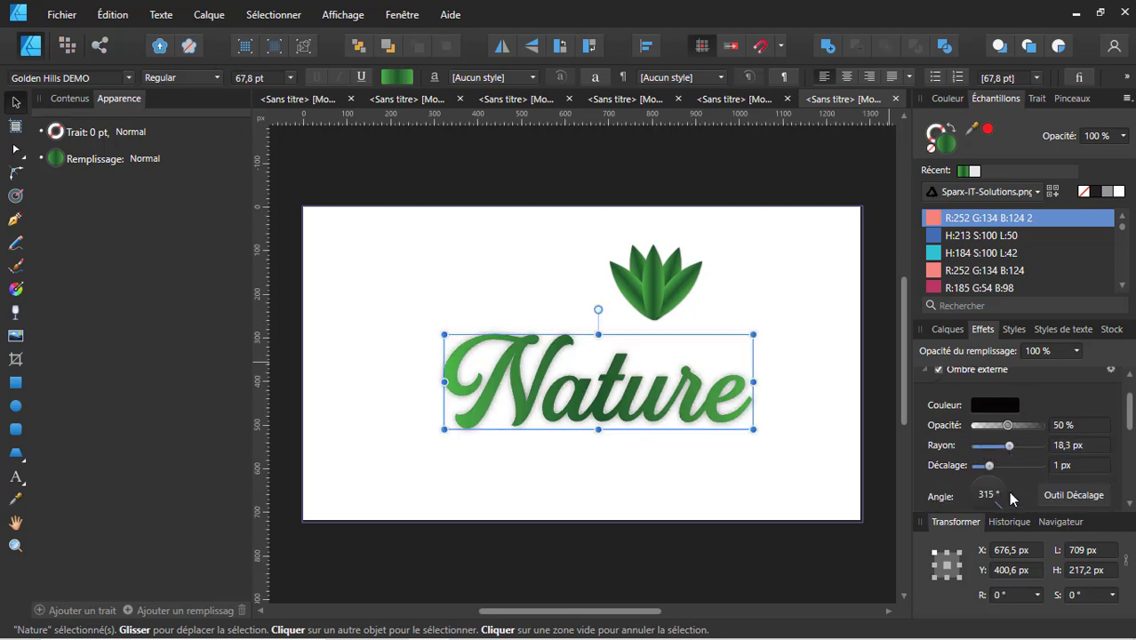
mouse_move(990, 466)
left_mouse_down()
mouse_move(1002, 477)
mouse_move(1001, 450)
mouse_move(1018, 431)
left_mouse_up()
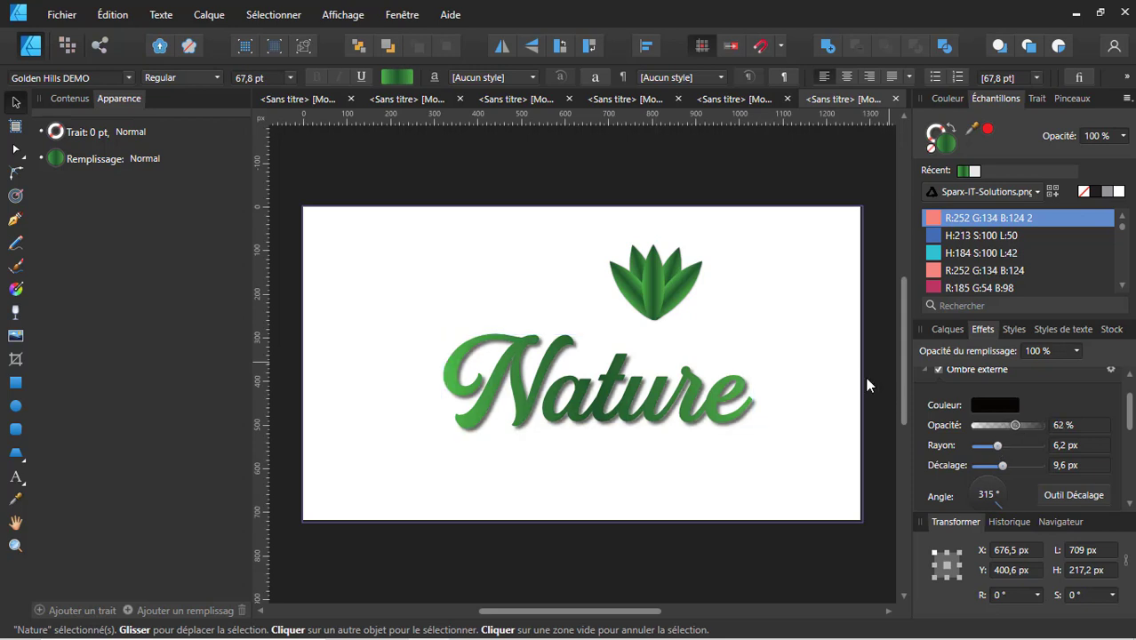
left_click(835, 309)
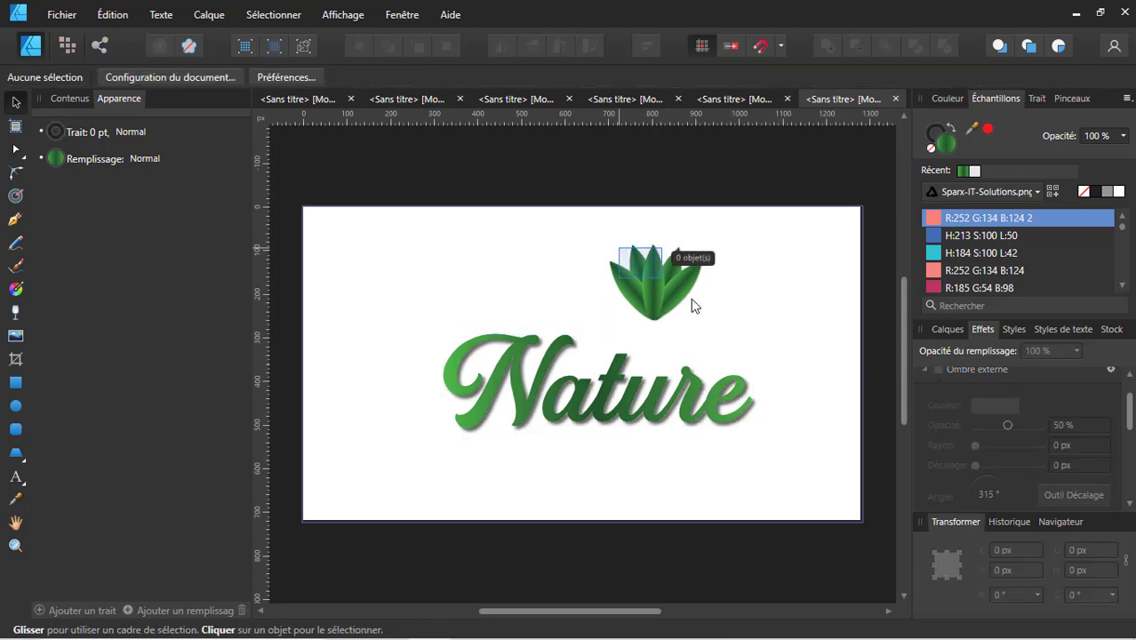
left_click_drag(618, 248, 762, 355)
left_click_drag(571, 224, 829, 366)
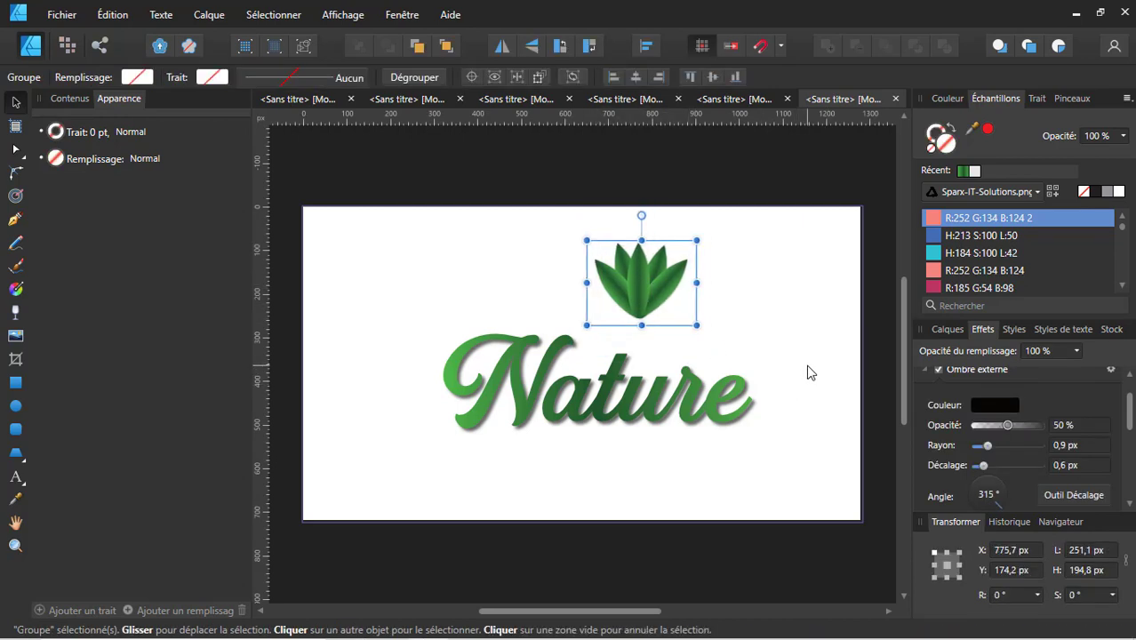
left_click(652, 374)
left_click(657, 393)
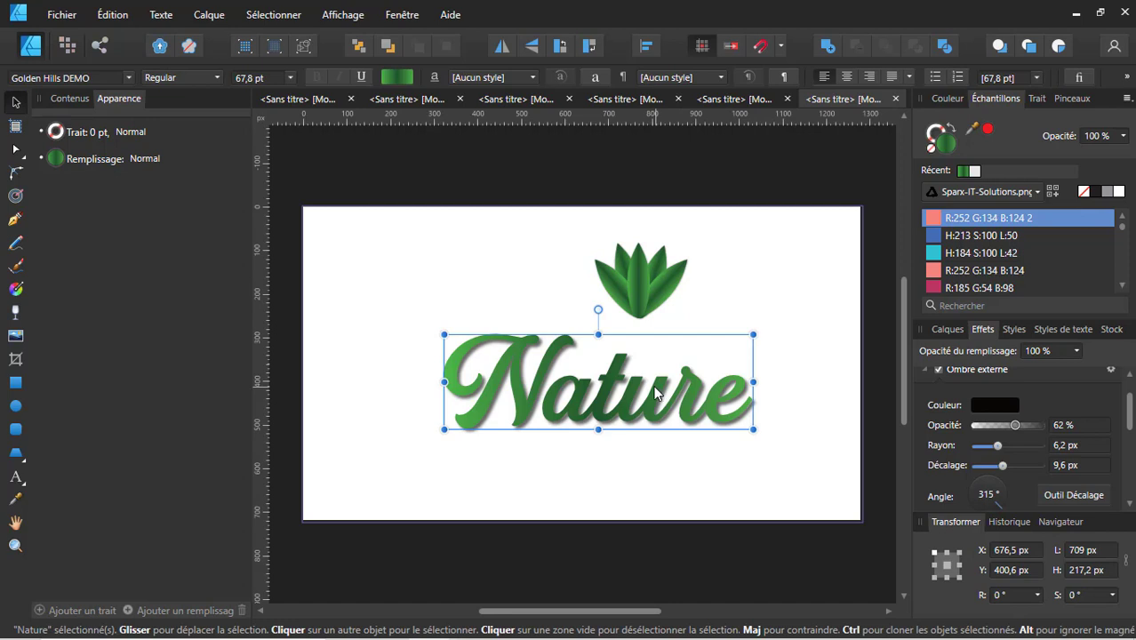
left_click_drag(655, 392, 646, 379)
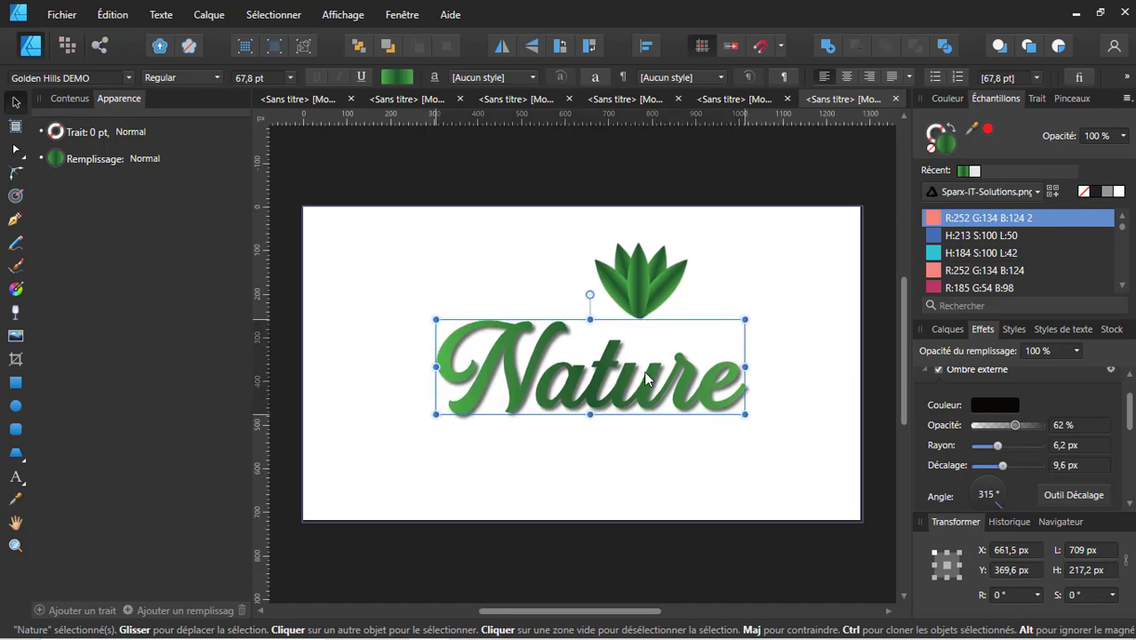
left_click(577, 254)
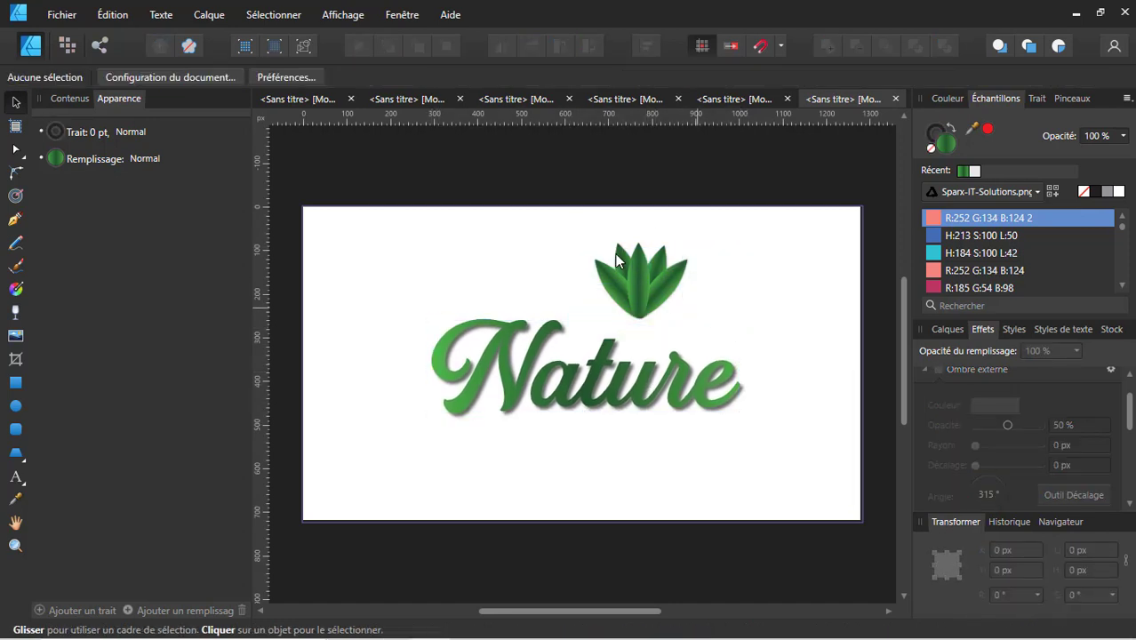
left_click_drag(575, 218, 753, 363)
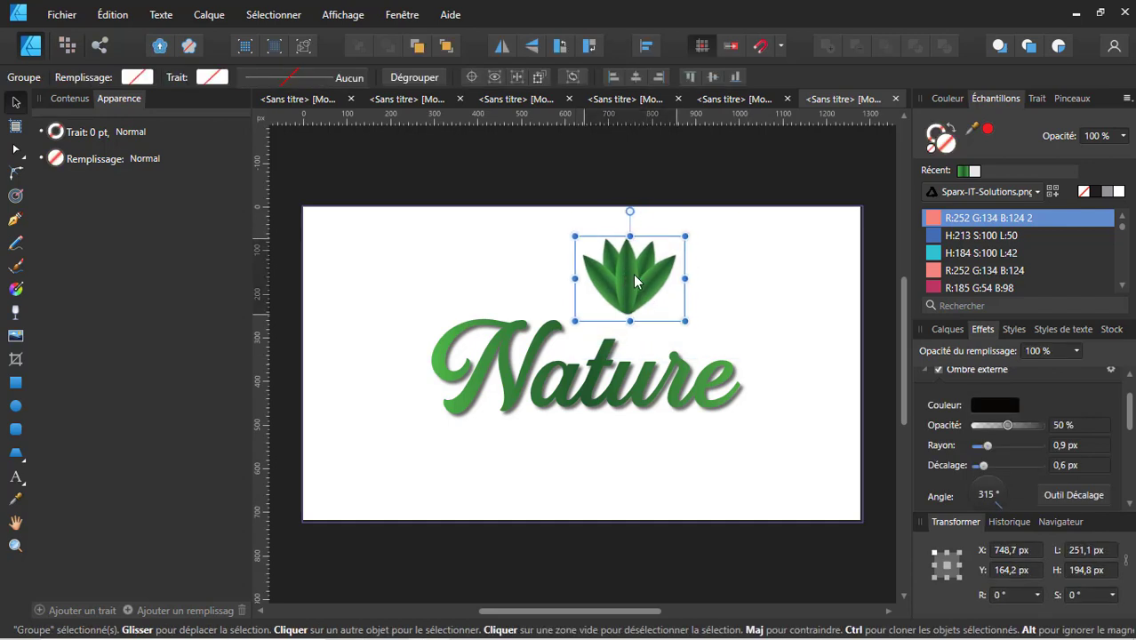
left_click_drag(634, 281, 618, 275)
left_click(741, 282)
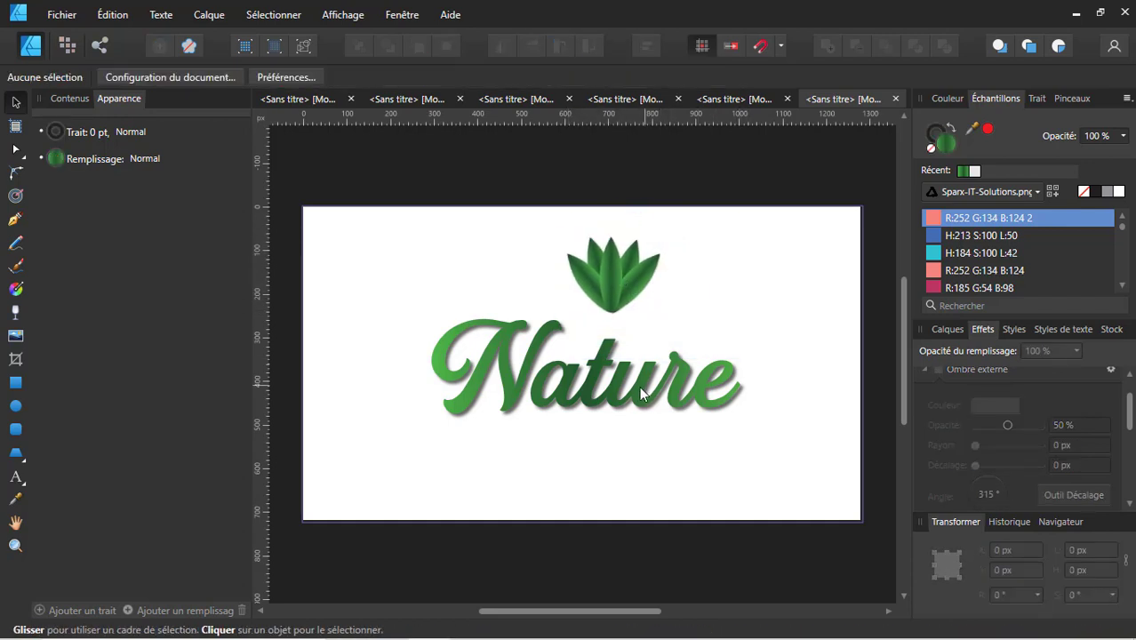
left_click_drag(639, 375, 640, 368)
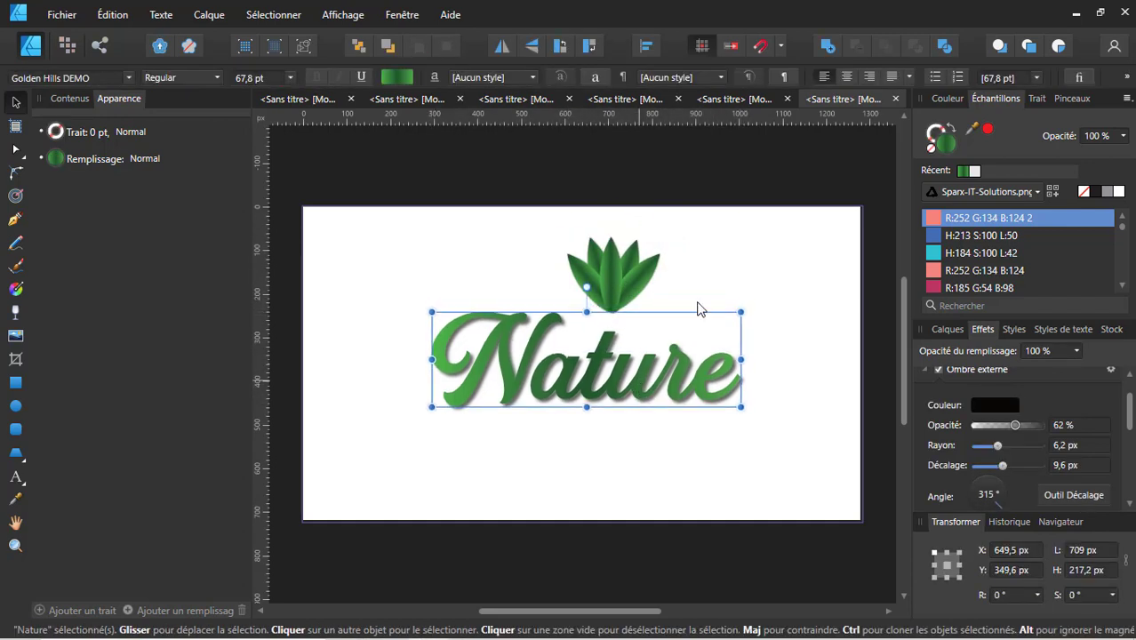
left_click(723, 268)
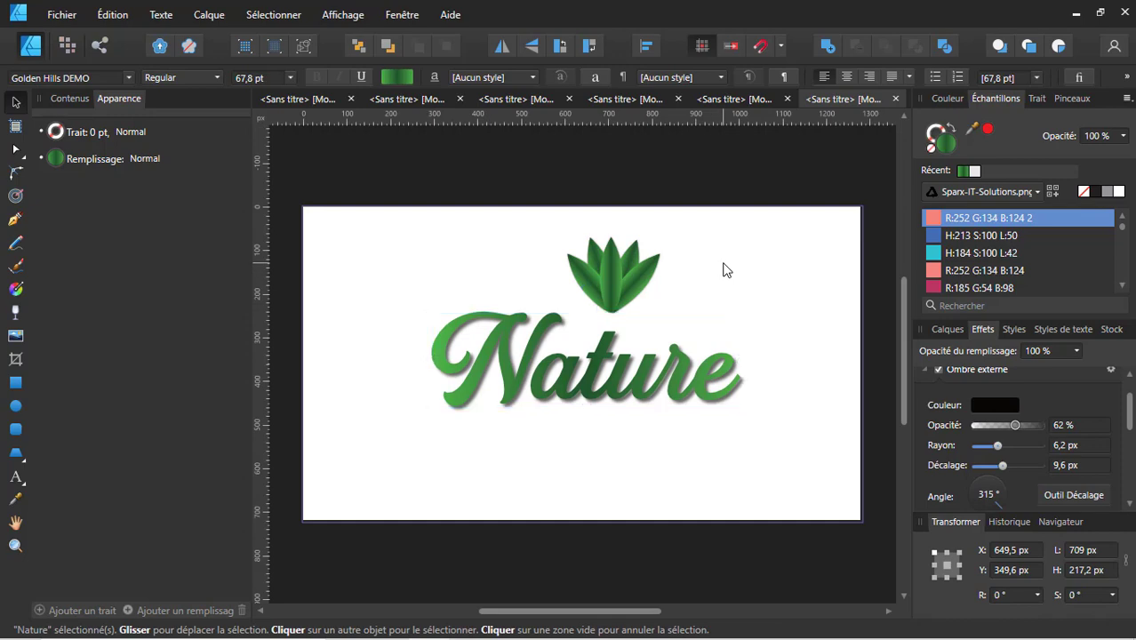
left_click(18, 451)
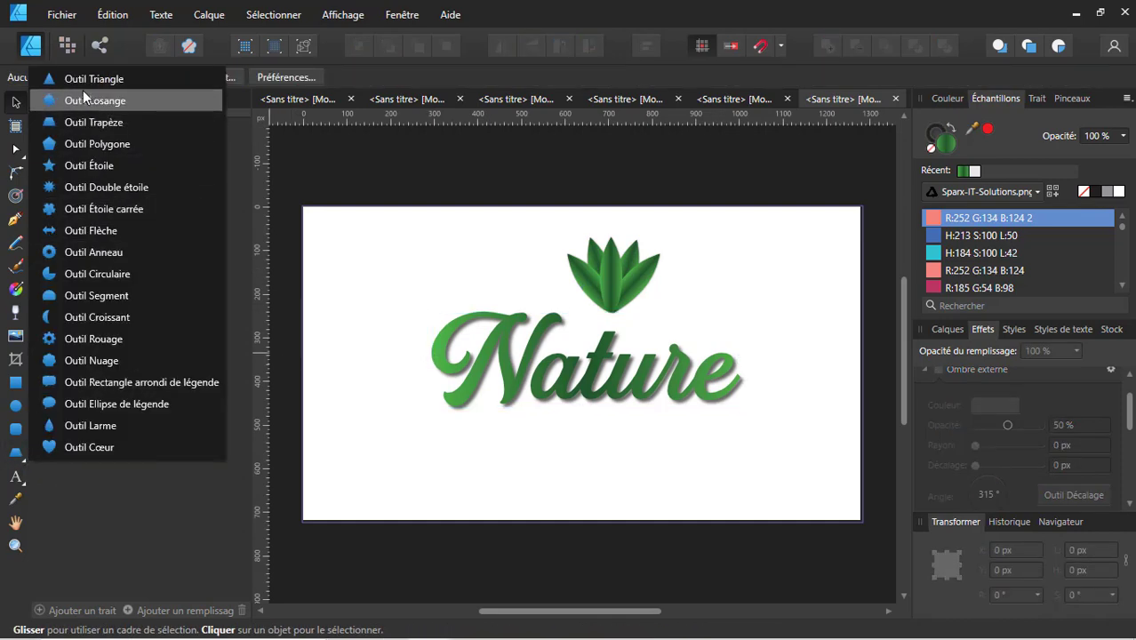
left_click(83, 85)
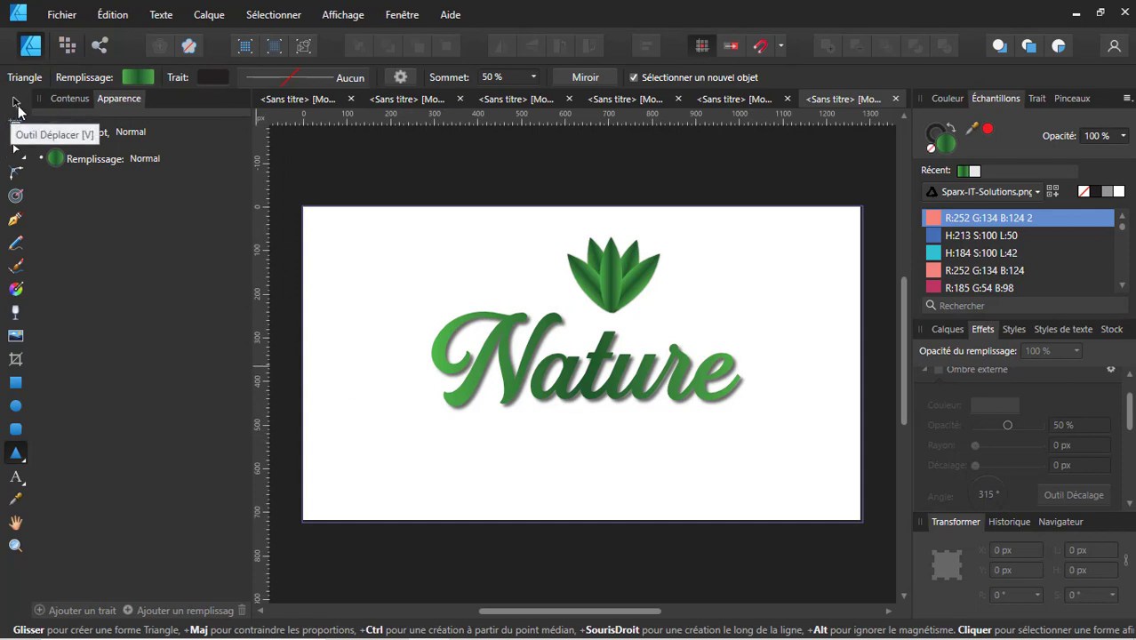
left_click(18, 103)
Step: Place vertical guides at the left and right edges of the Nature text
left_click_drag(269, 348, 440, 375)
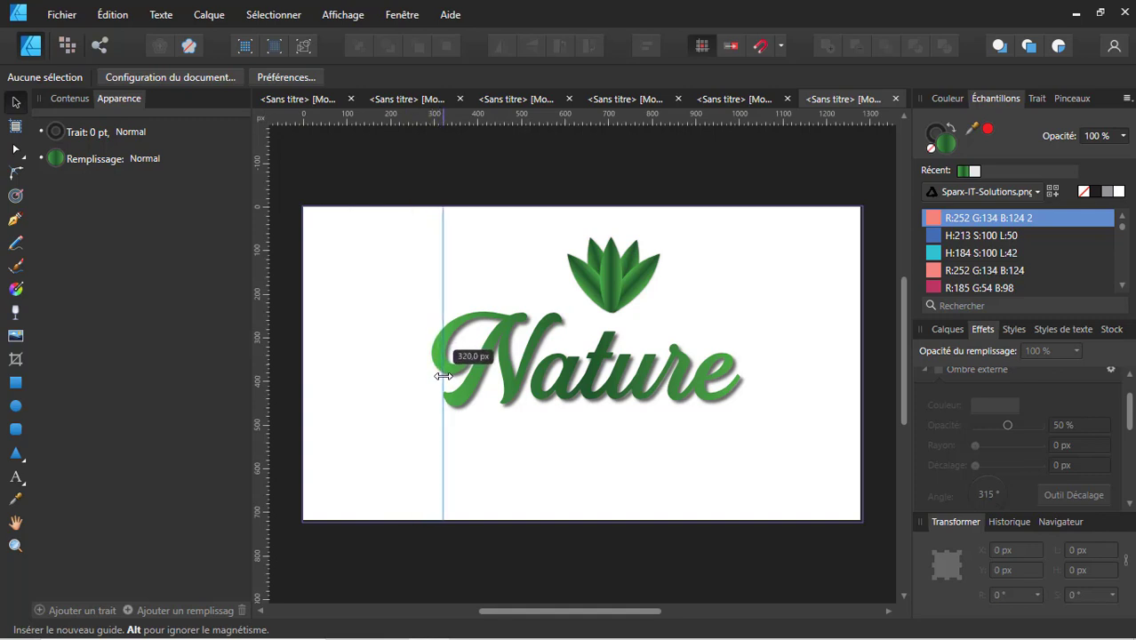
left_click_drag(440, 375, 445, 375)
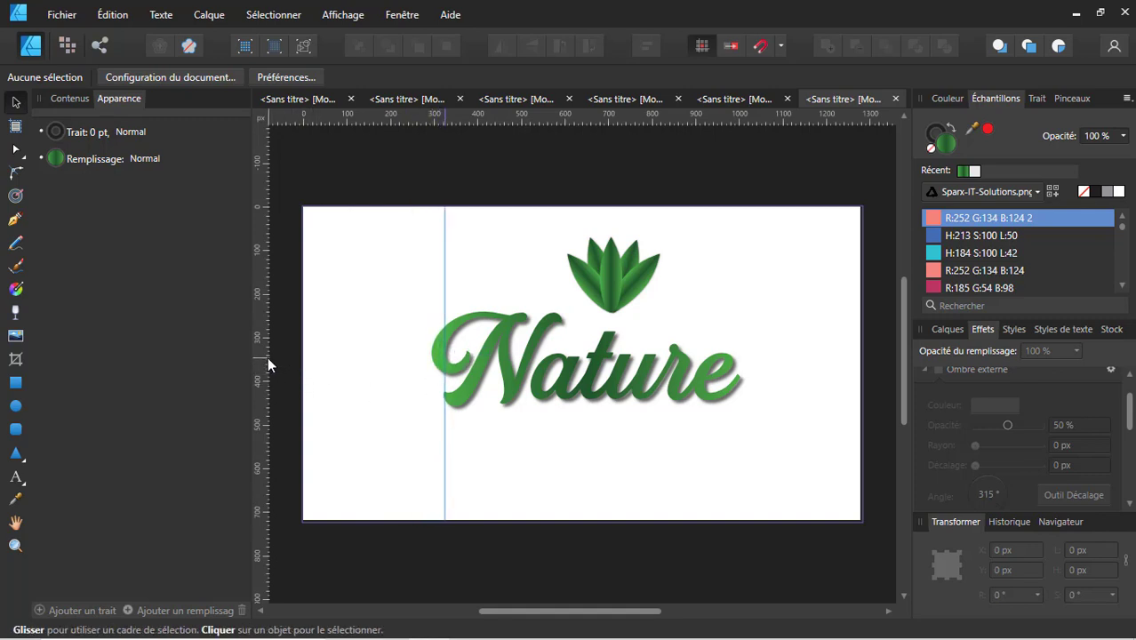
left_click_drag(265, 367, 741, 426)
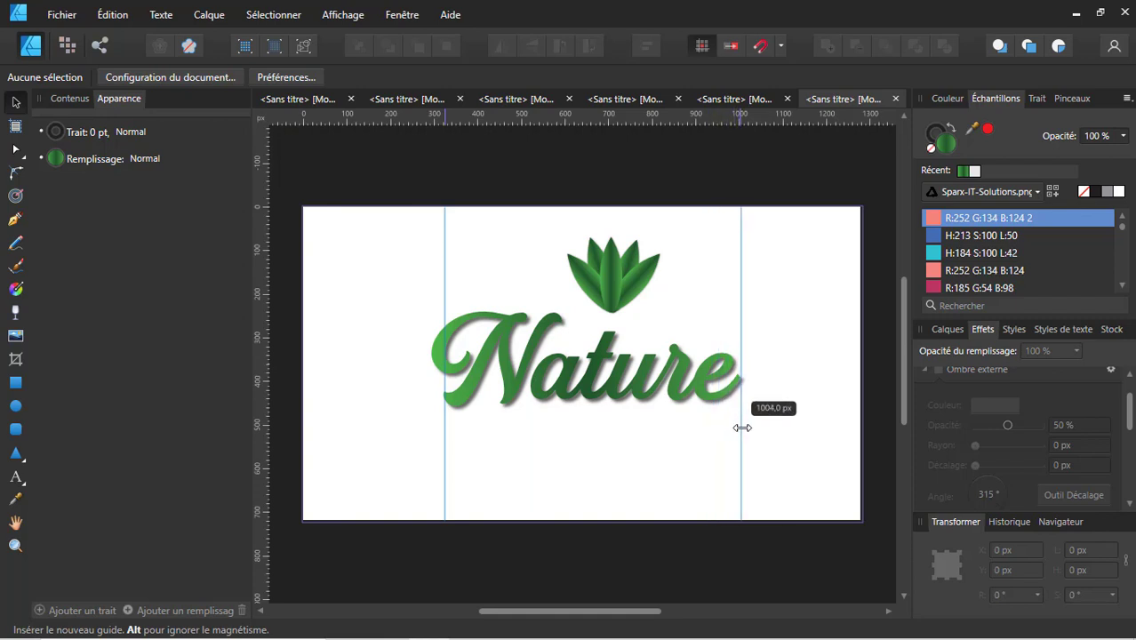
Step: Draw a green triangle below Nature at the left guide and rotate it 90°
left_click(16, 453)
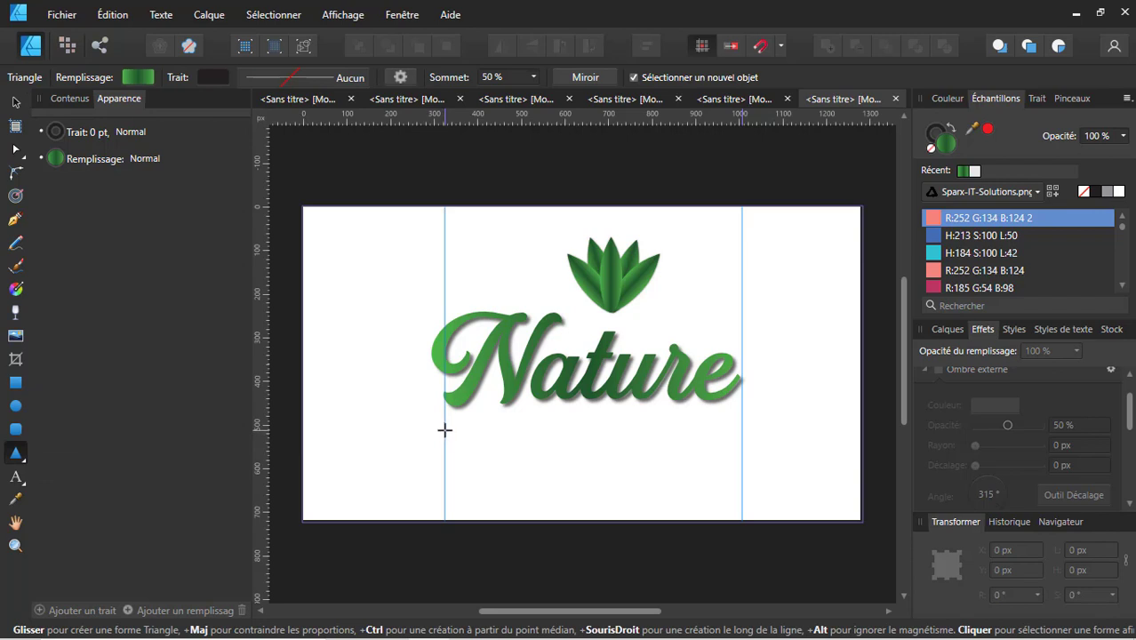
mouse_move(456, 429)
left_mouse_down()
mouse_move(497, 487)
mouse_move(493, 504)
left_mouse_up()
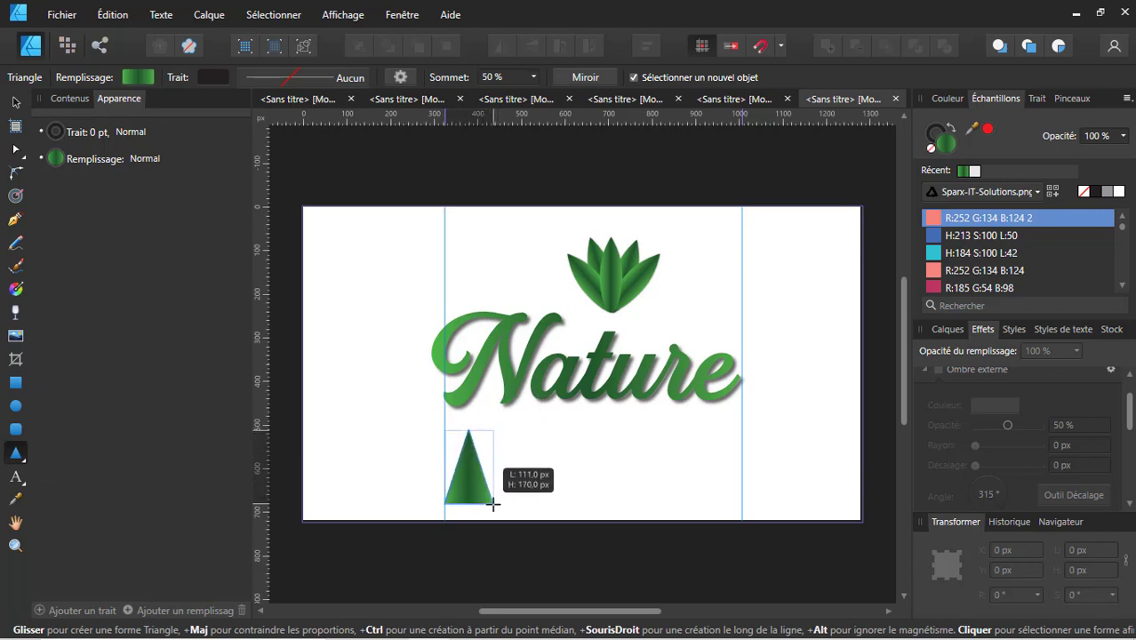
left_click_drag(493, 504, 492, 508)
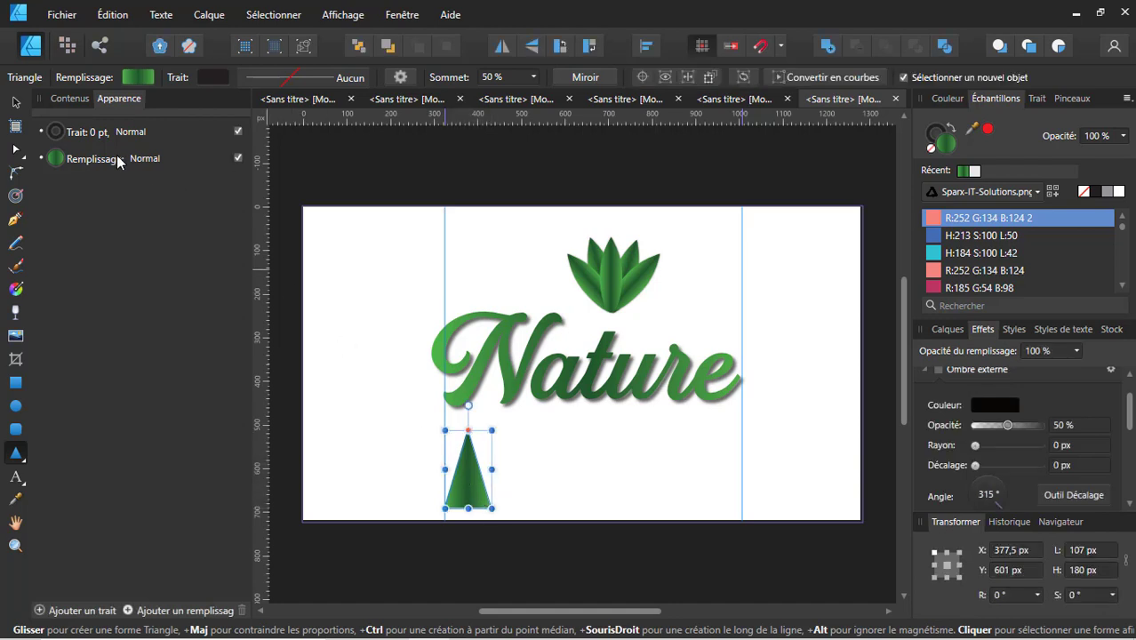
left_click(15, 103)
left_click_drag(469, 477, 477, 450)
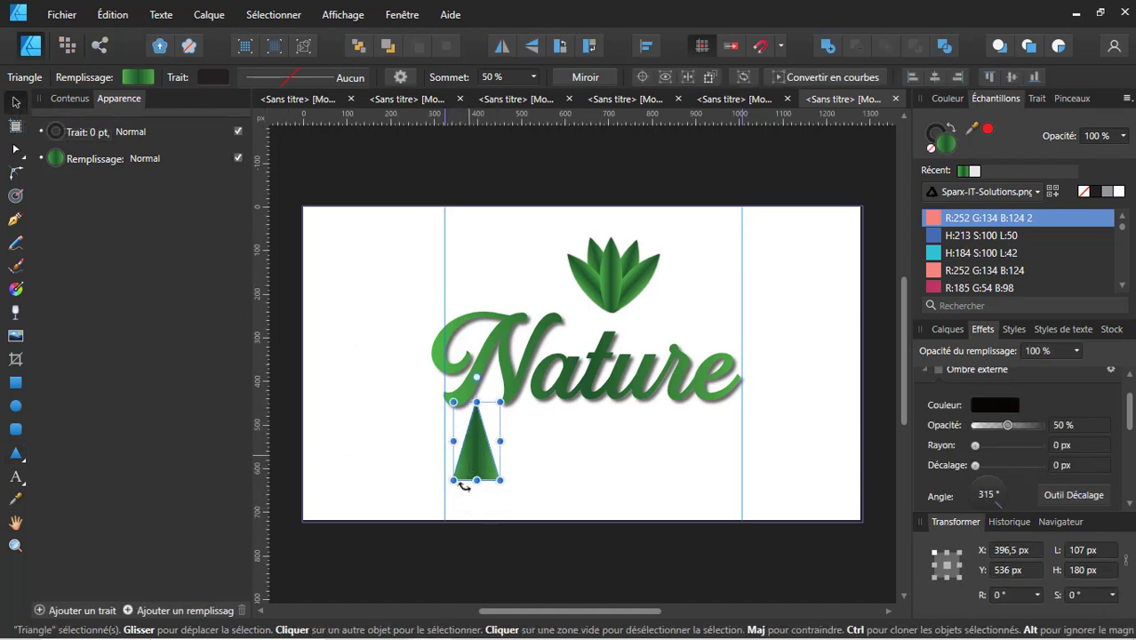
left_click_drag(502, 487, 553, 426)
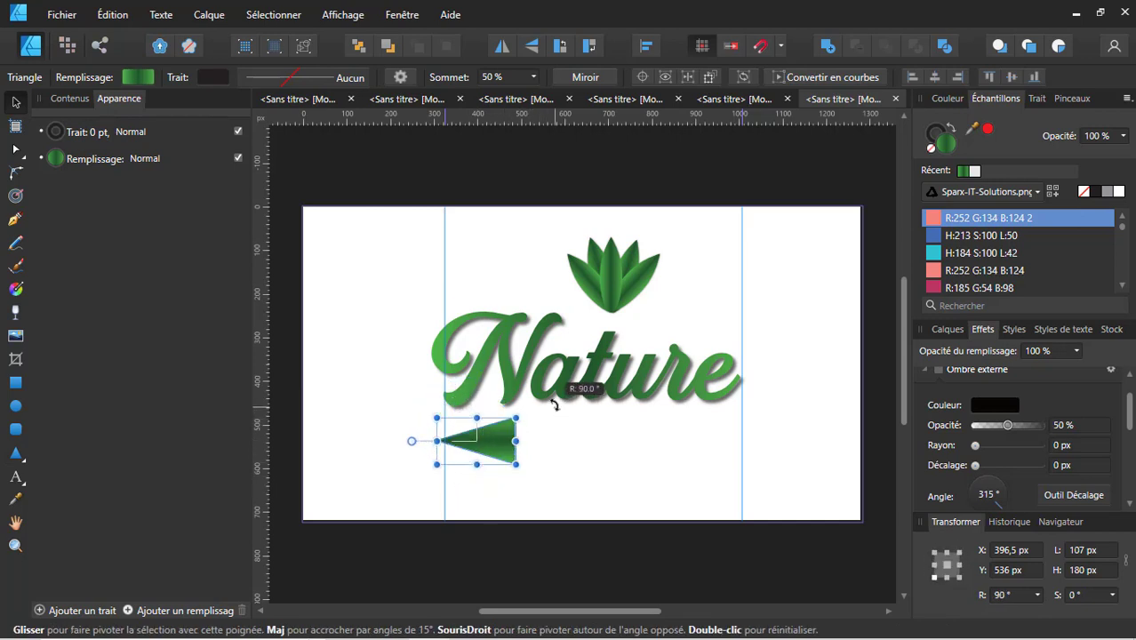
left_click_drag(554, 426, 555, 407)
Step: Squash the triangle into a thin tapered line against the left guide
left_click_drag(476, 464, 480, 436)
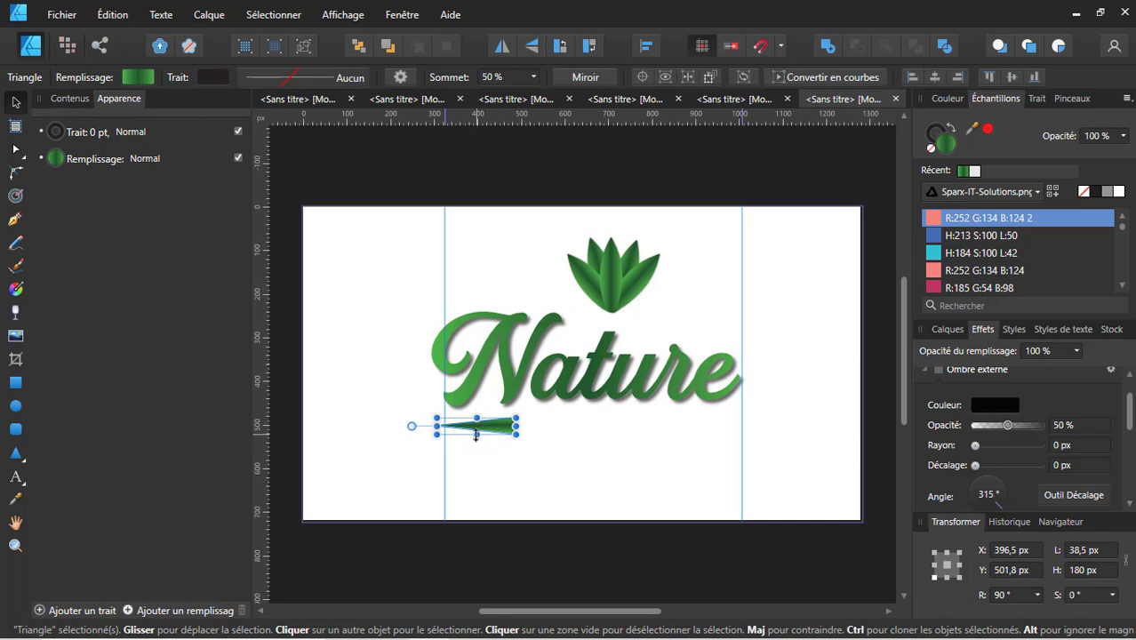
left_click_drag(476, 434, 583, 429)
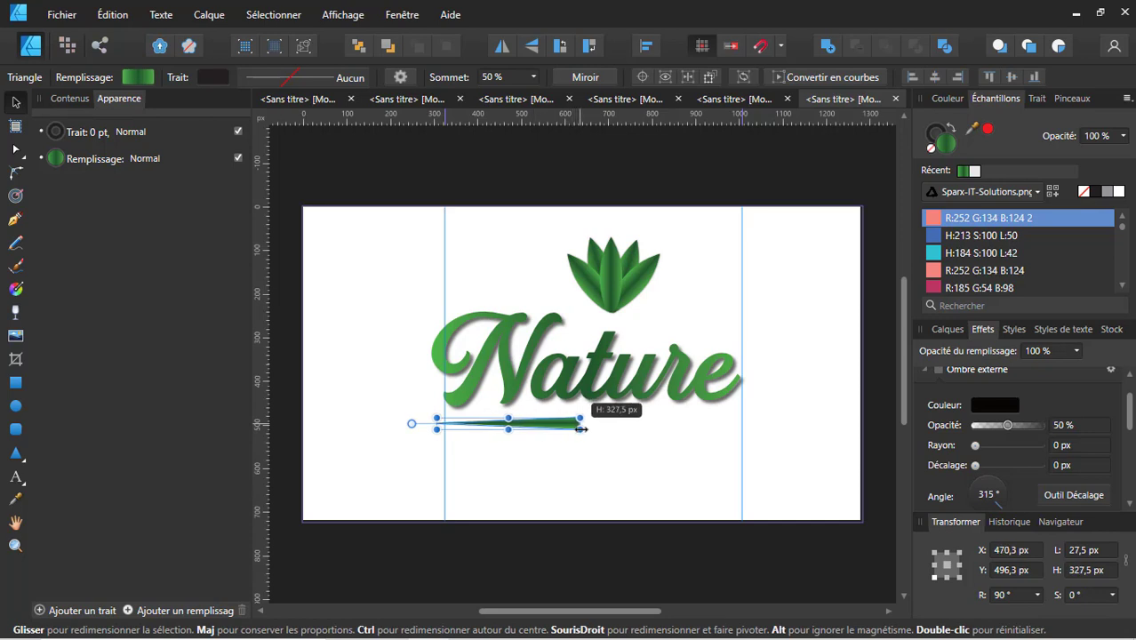
left_click(577, 453)
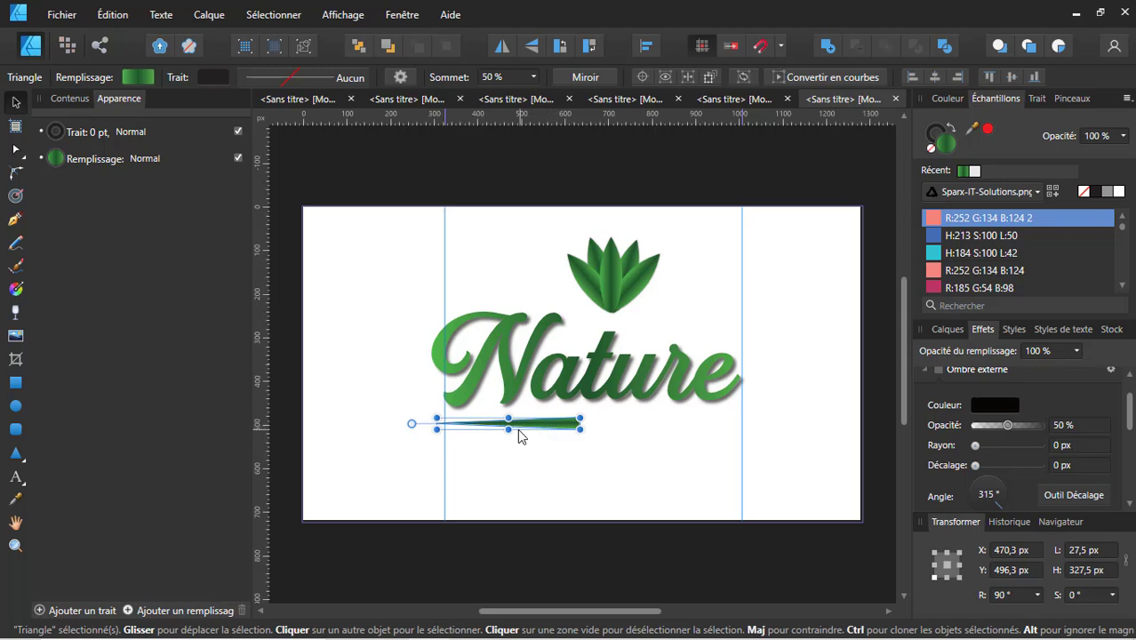
left_click_drag(510, 431, 510, 427)
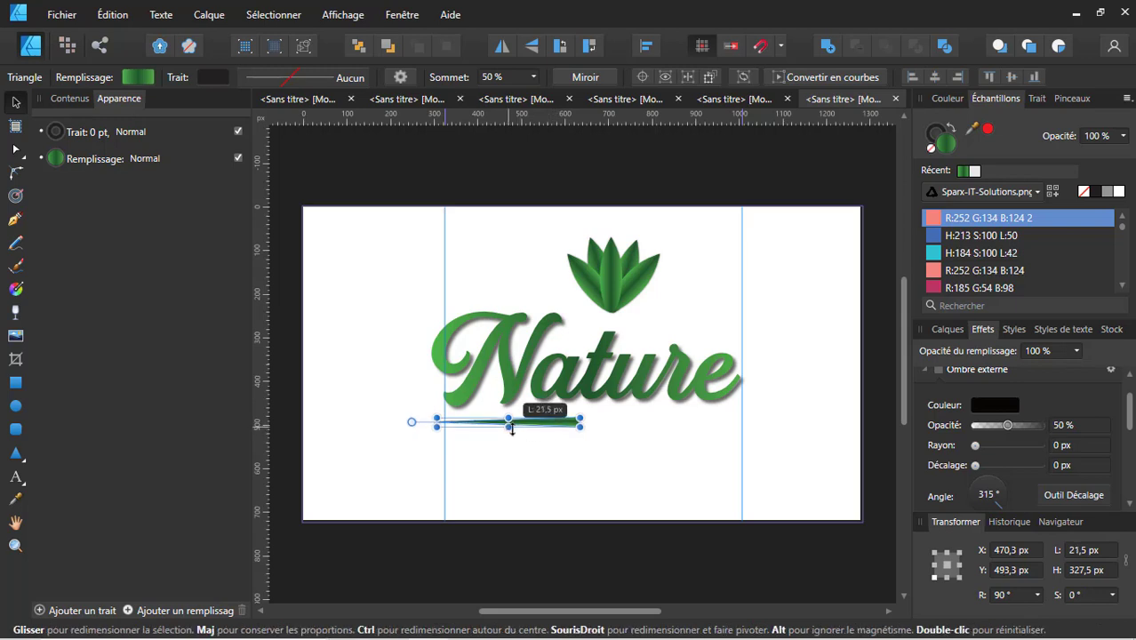
left_click(471, 450)
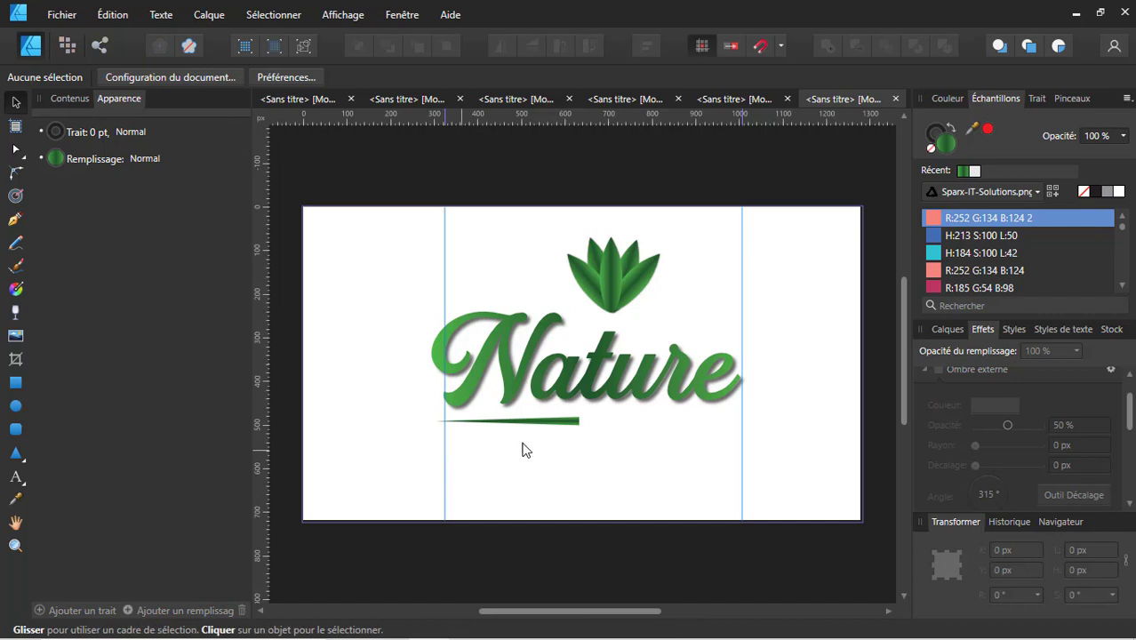
left_click(571, 428)
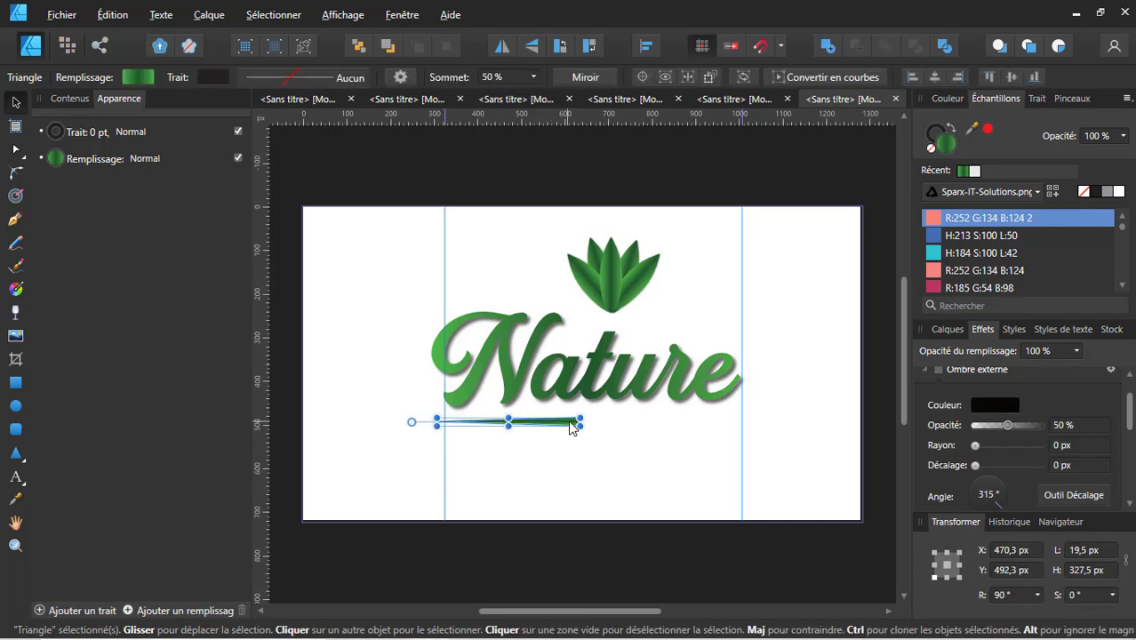
left_click_drag(570, 426, 577, 429)
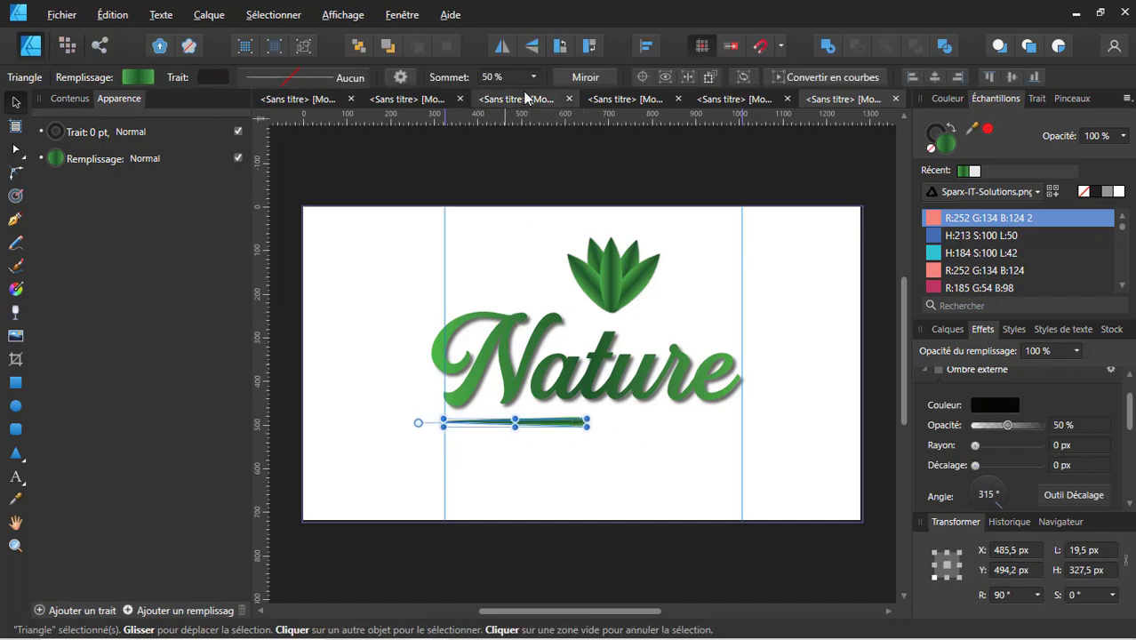
Step: Mirror the tapered line horizontally and place a copy on Nature's right side
left_click(503, 47)
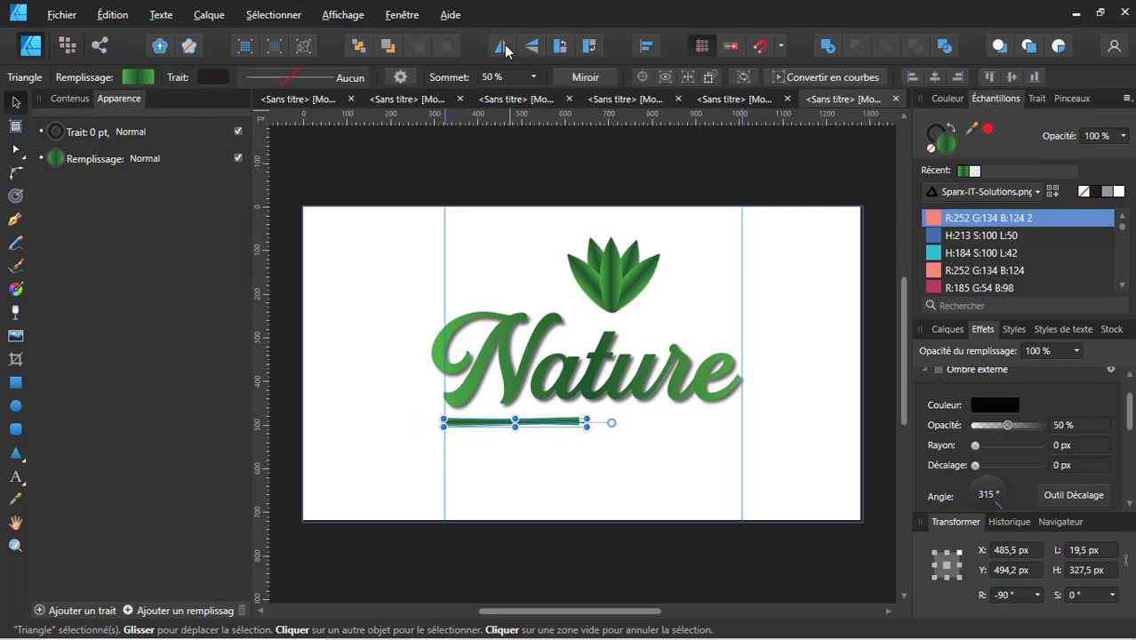
left_click(472, 472)
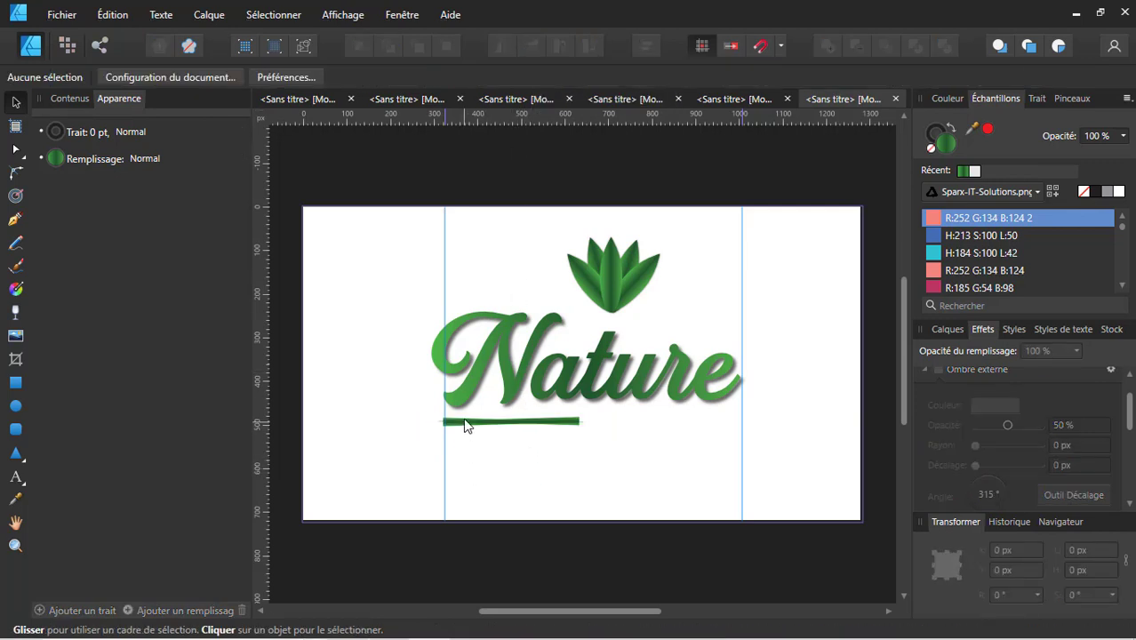
left_click_drag(472, 434, 620, 425)
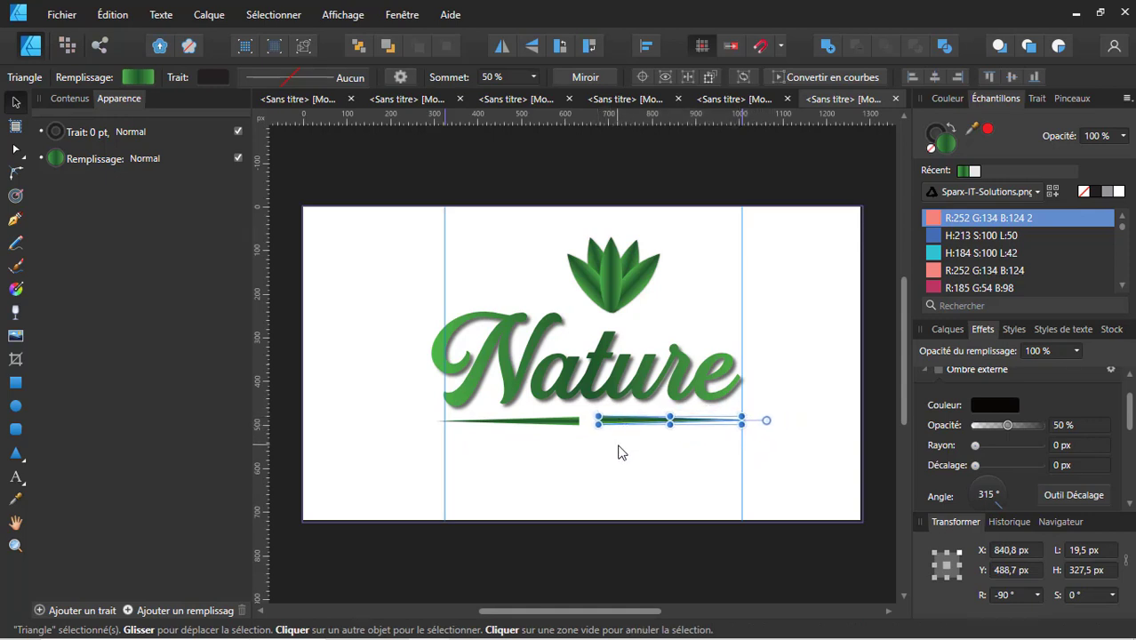
left_click(620, 451)
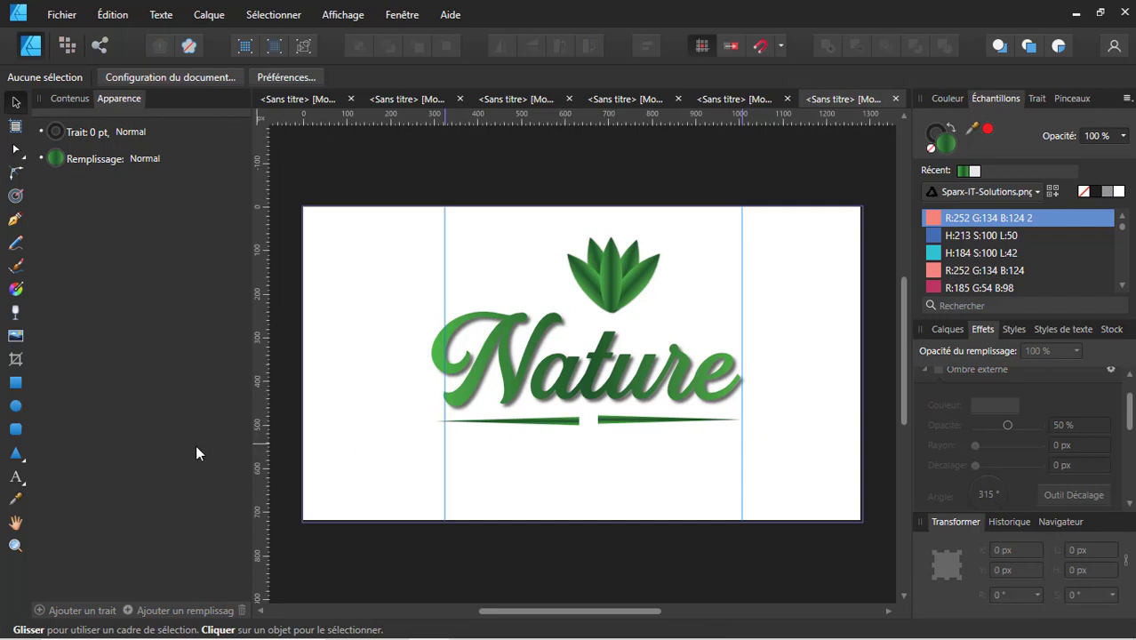
Step: Draw a small green diamond with the Diamond tool below the lines
left_click(13, 457)
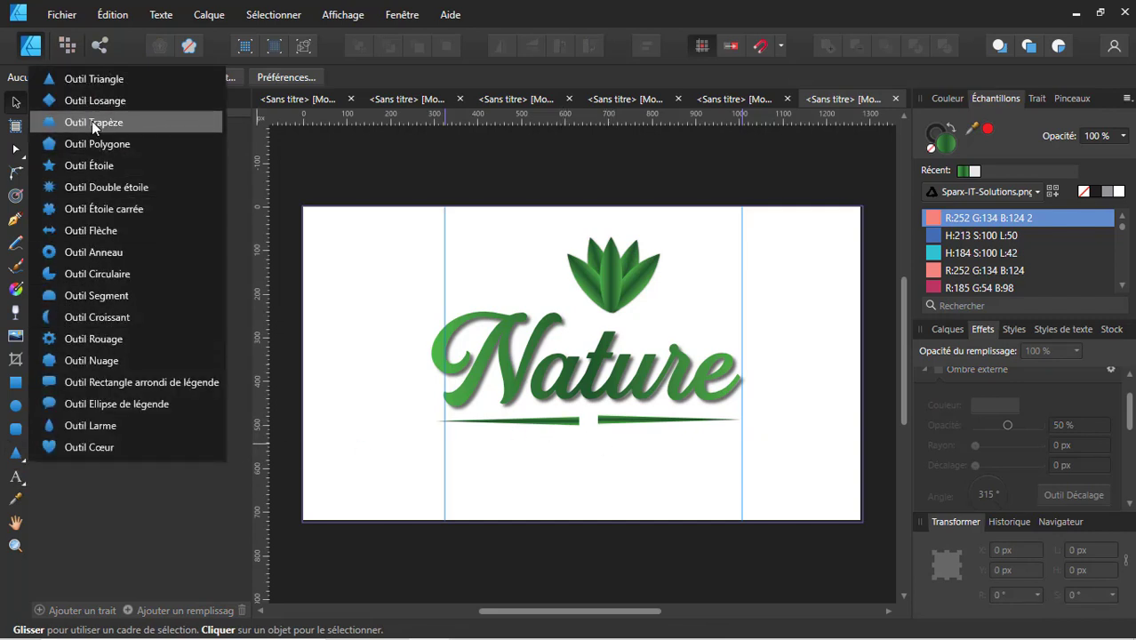
left_click(96, 105)
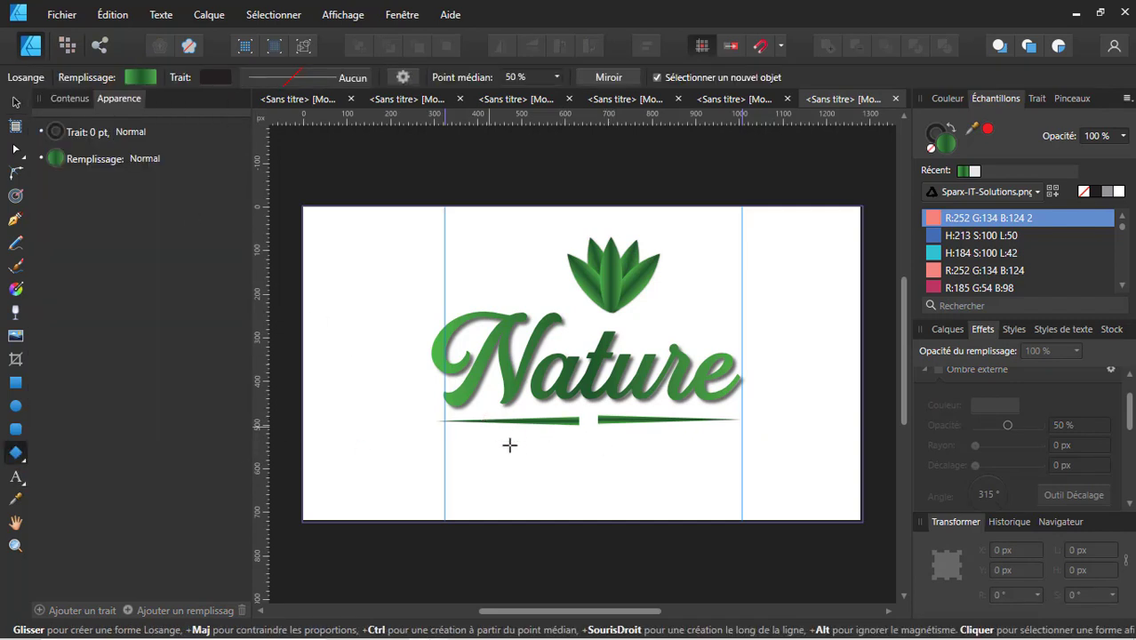
left_click_drag(569, 452, 577, 465)
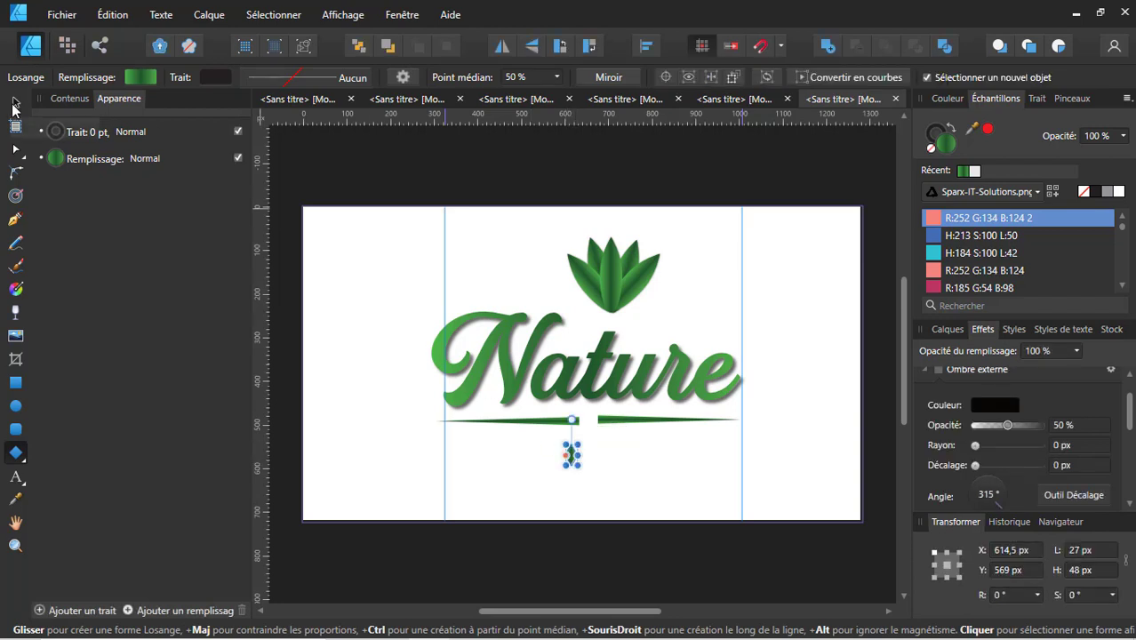
left_click(15, 102)
Step: Move the diamond into the gap between the lines and remove both vertical guides
left_click(629, 462)
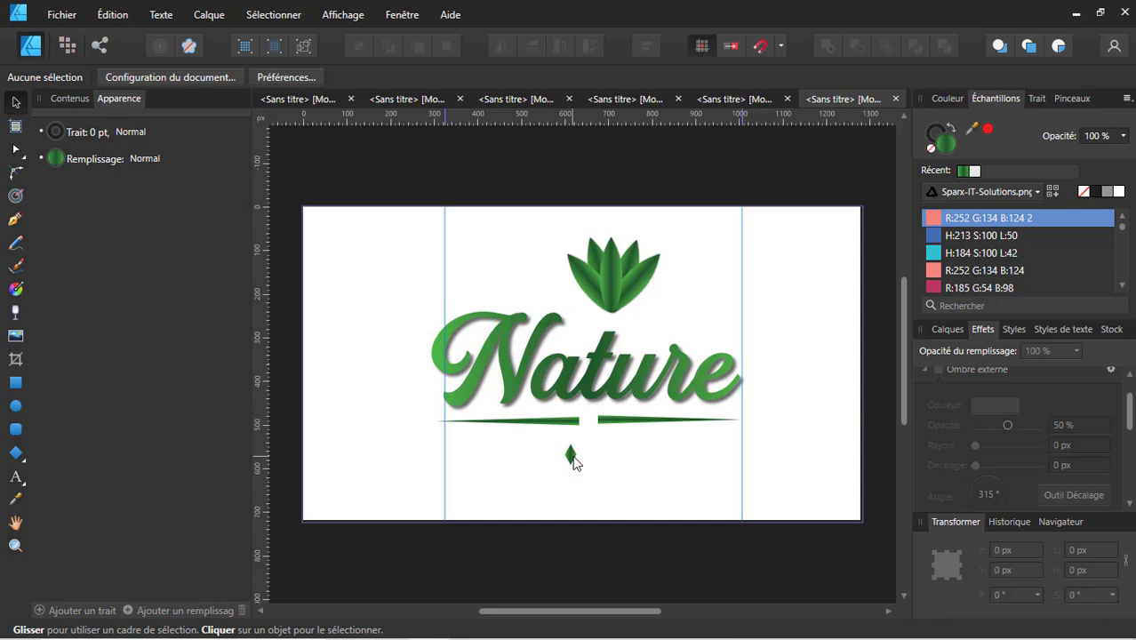
left_click_drag(573, 461, 593, 430)
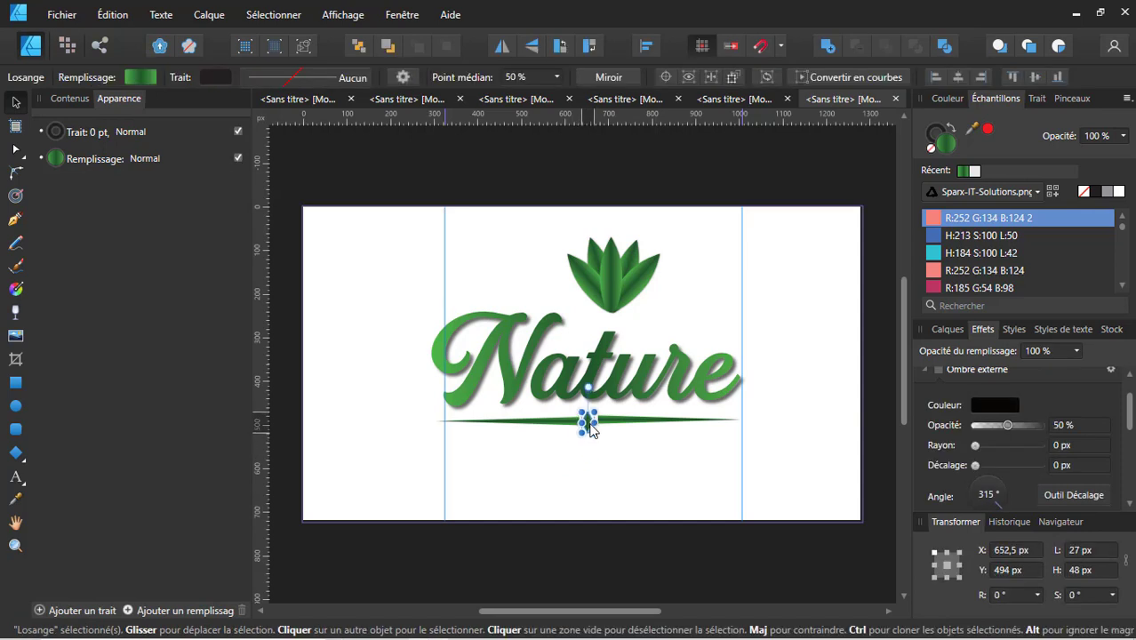
left_click(614, 455)
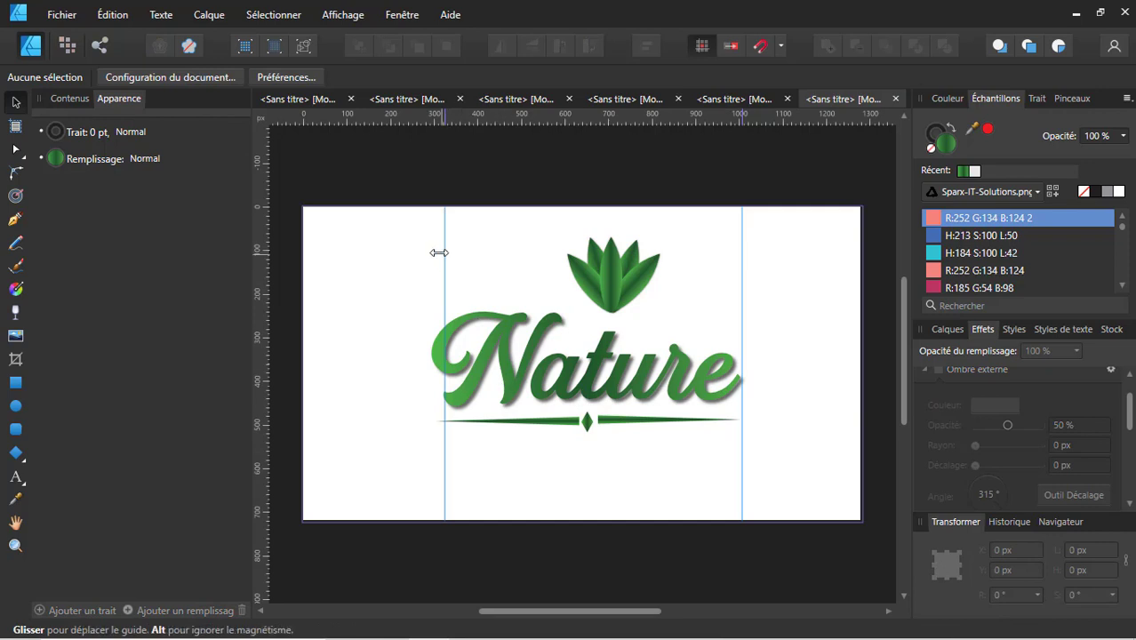
left_click_drag(439, 253, 259, 246)
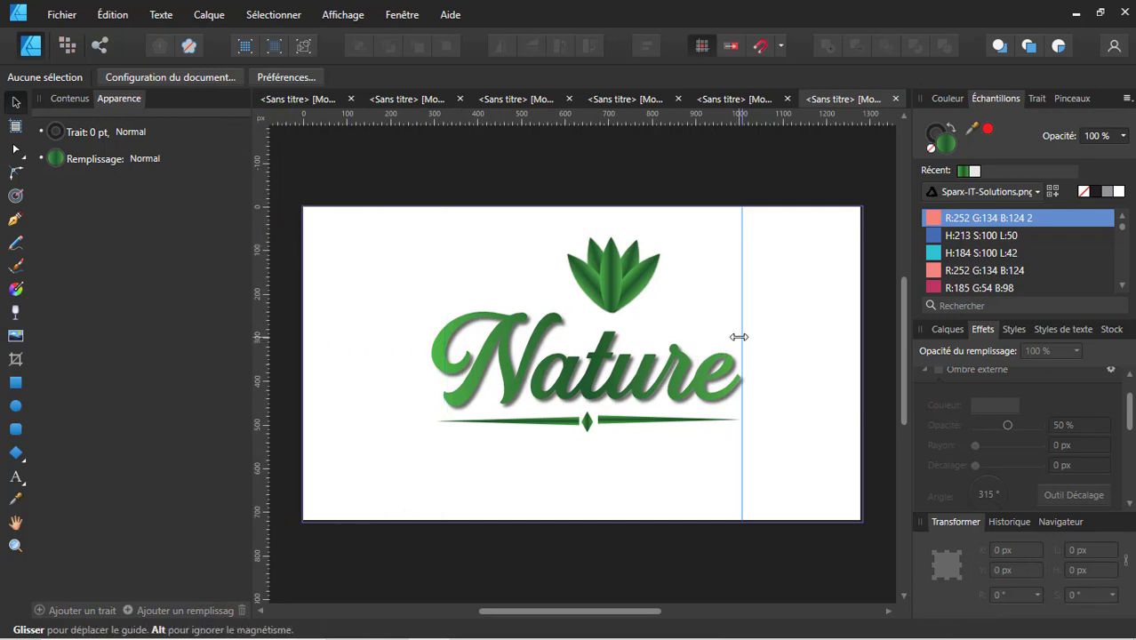
left_click_drag(729, 338, 249, 313)
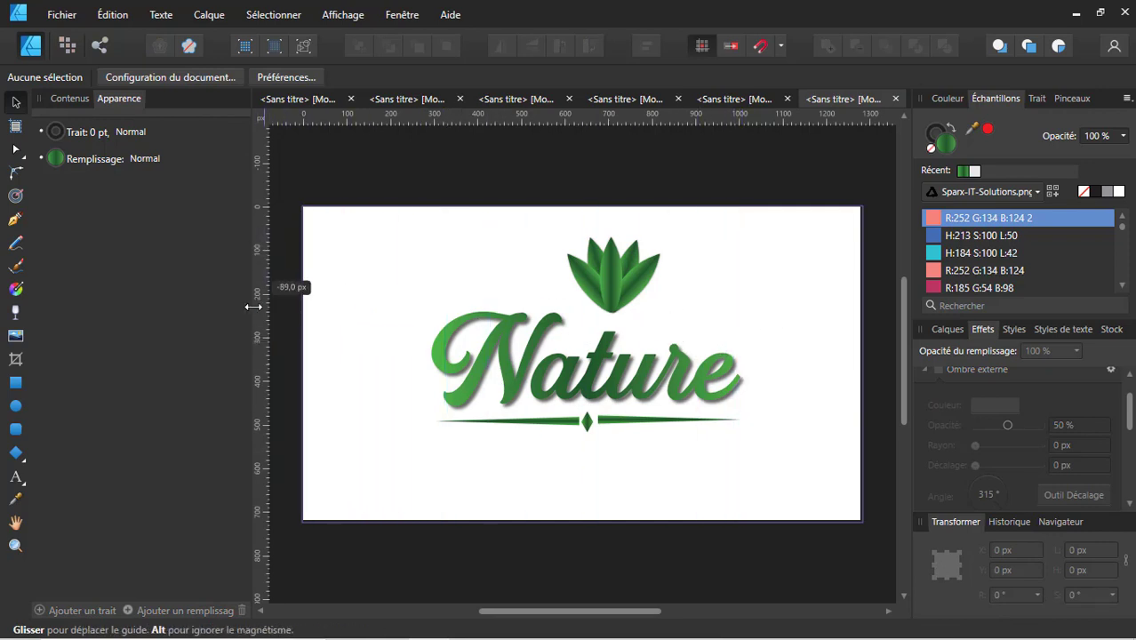
Step: Draw a green circle left of the leaf with the Ellipse tool
left_click(15, 405)
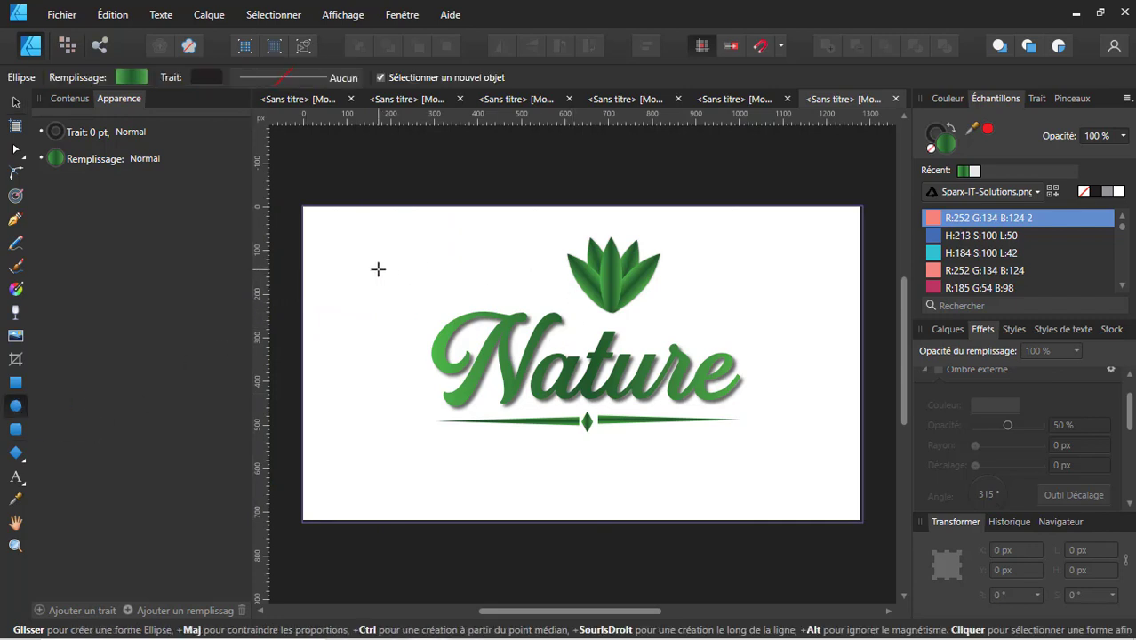
left_click_drag(380, 268, 417, 313)
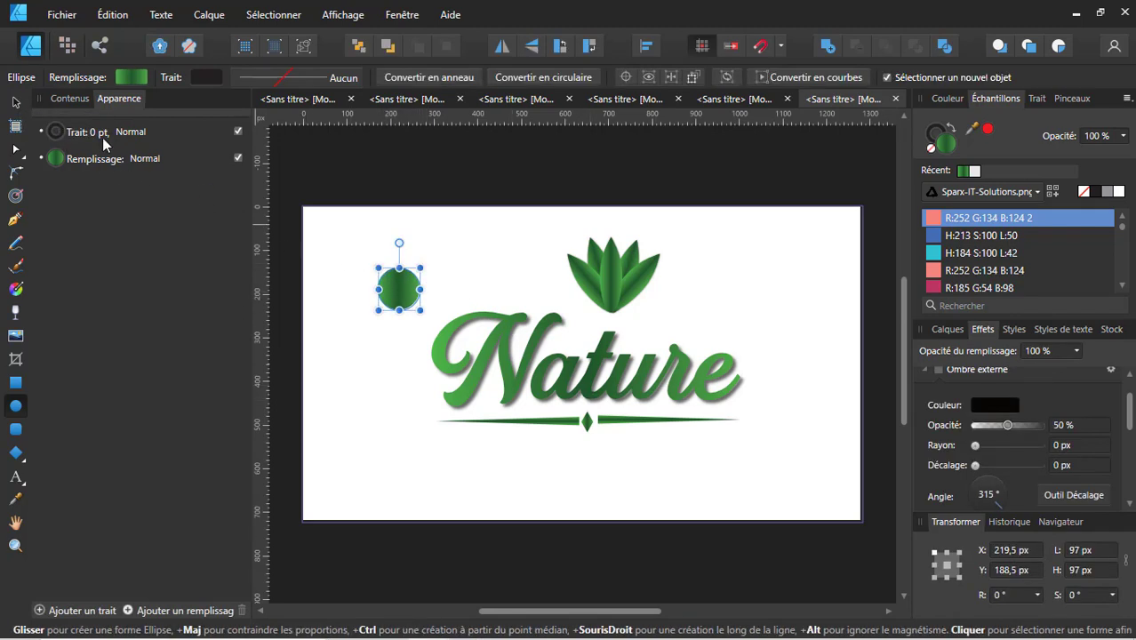
left_click(15, 102)
left_click(410, 309)
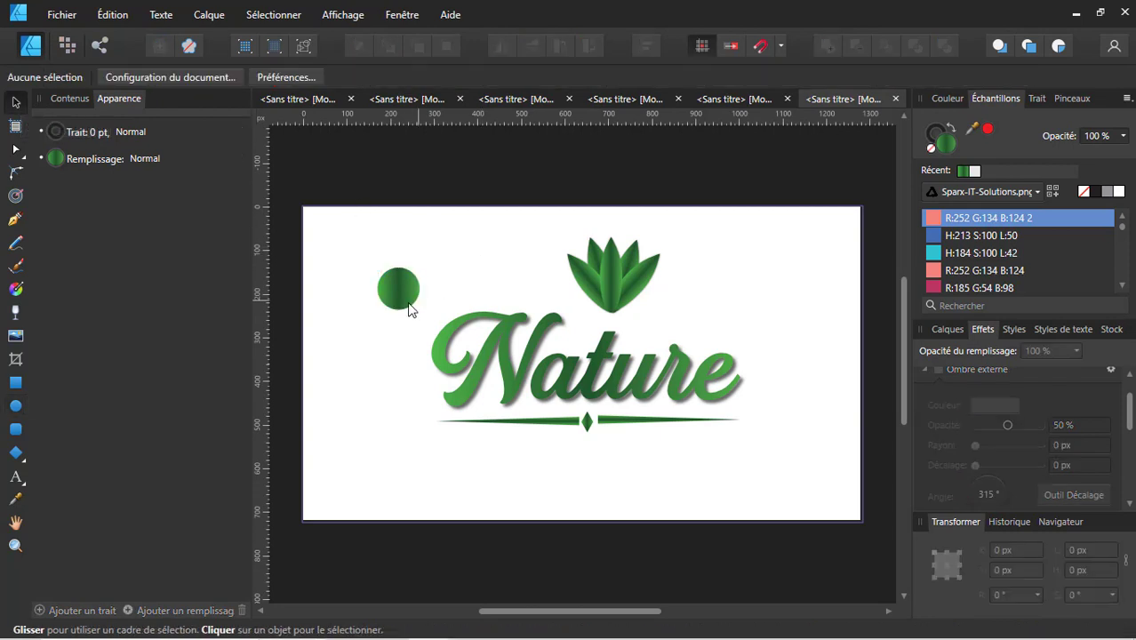
Step: Duplicate the circle up-right and shrink the copy so the two overlap
left_click(396, 288)
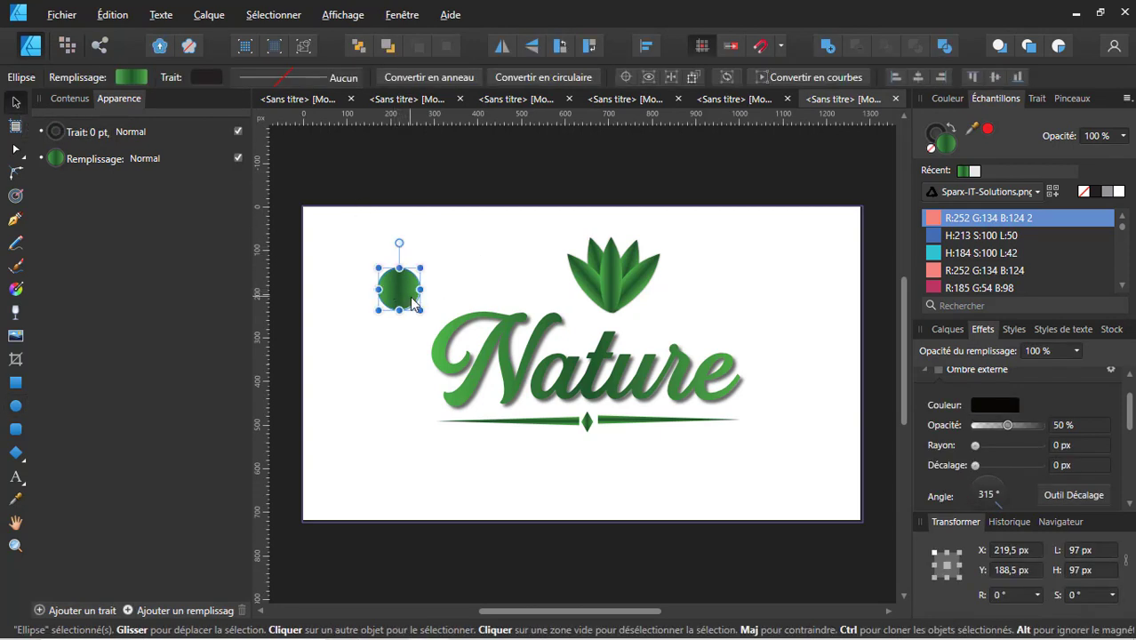
left_click_drag(412, 302, 430, 286, "ctrl")
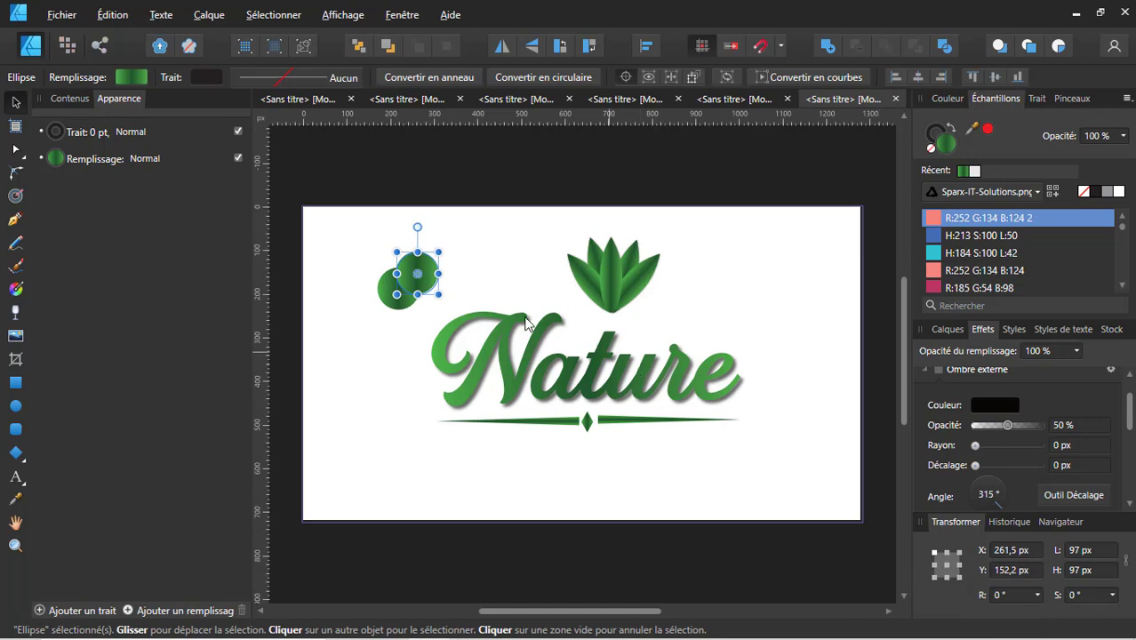
left_click_drag(438, 295, 435, 282)
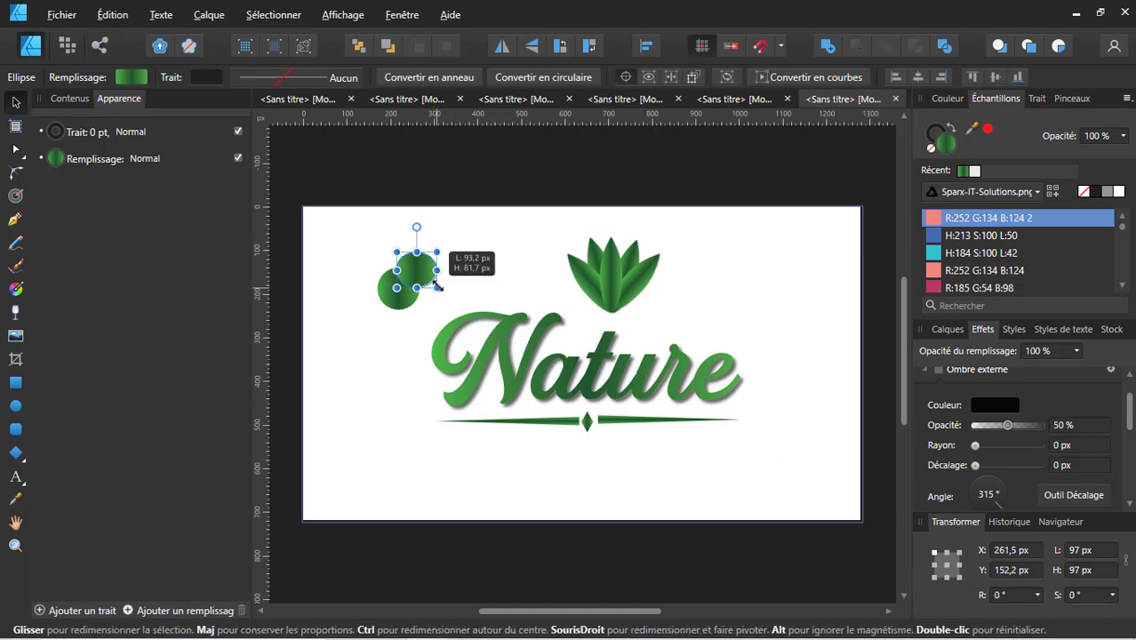
key("ctrl+z")
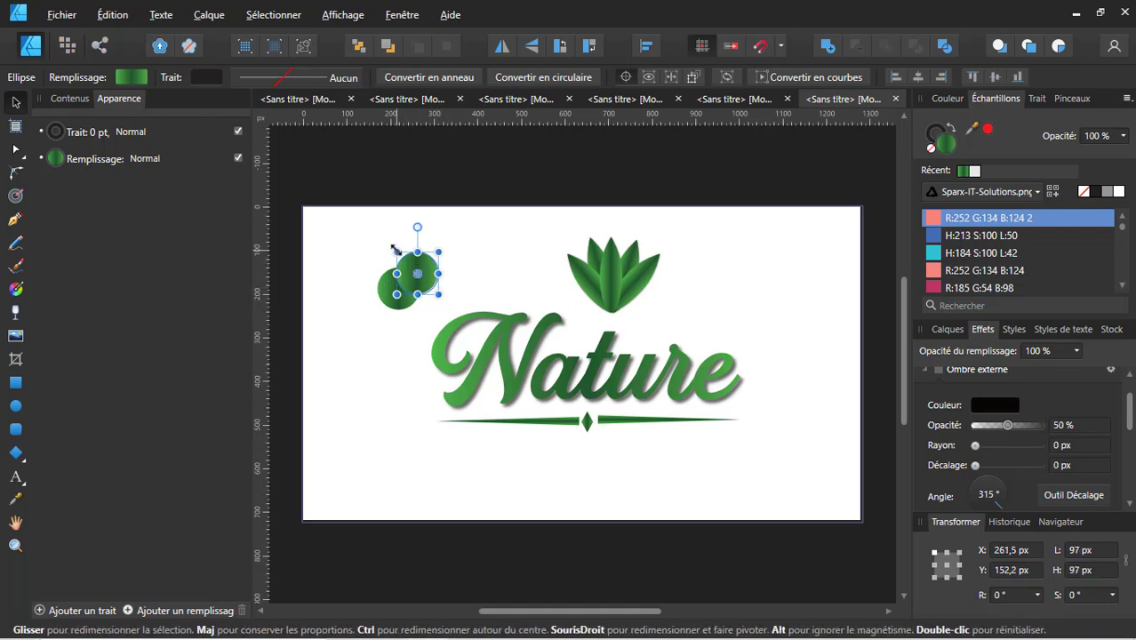
left_click_drag(397, 249, 406, 262)
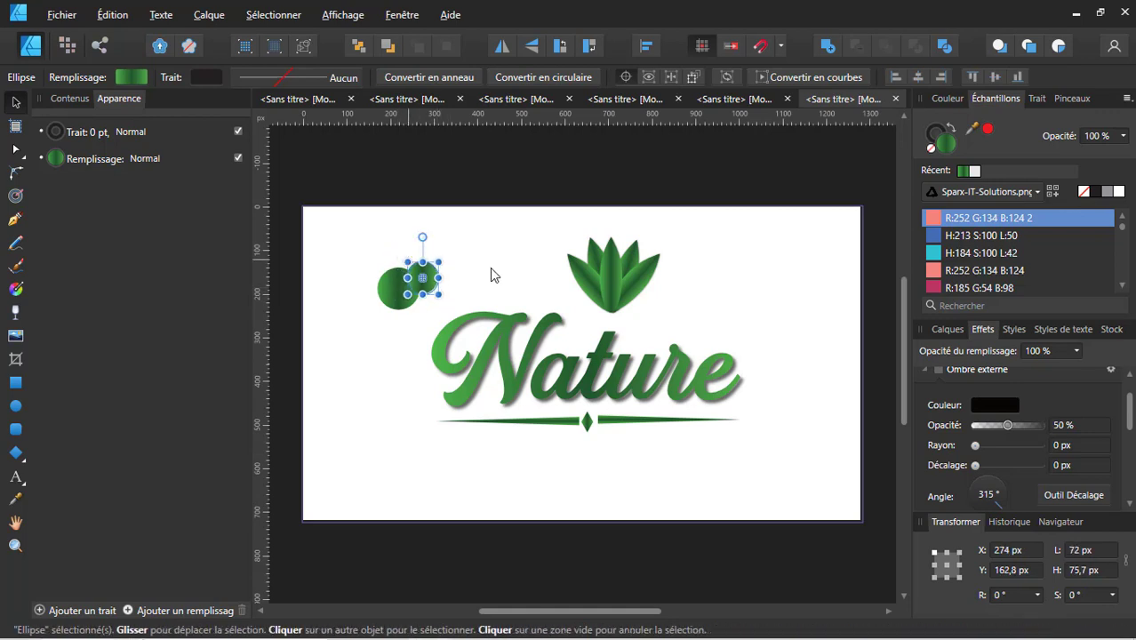
left_click(460, 281)
left_click_drag(431, 281, 428, 280)
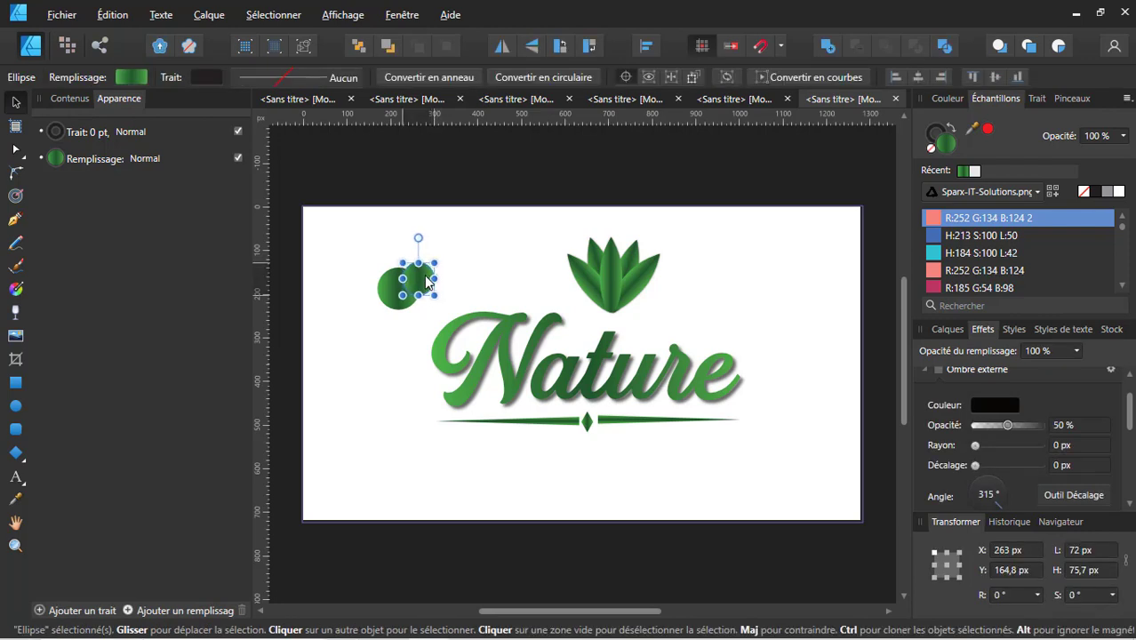
left_click(503, 277)
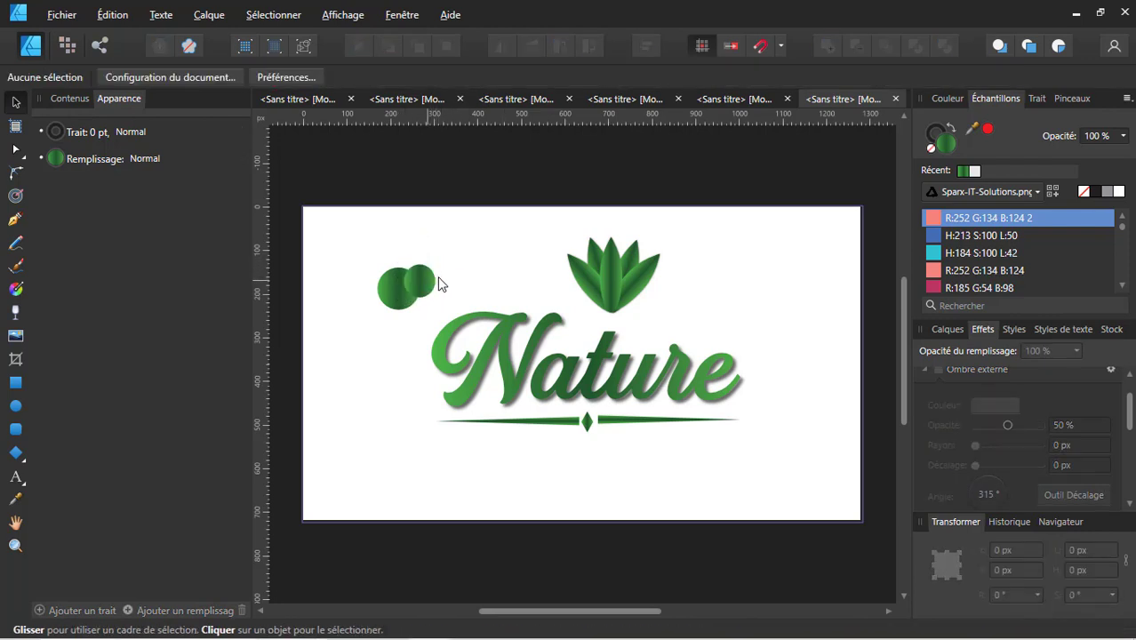
Step: Add a third, roughly half-size circle overlapping up and to the right
left_click(422, 283)
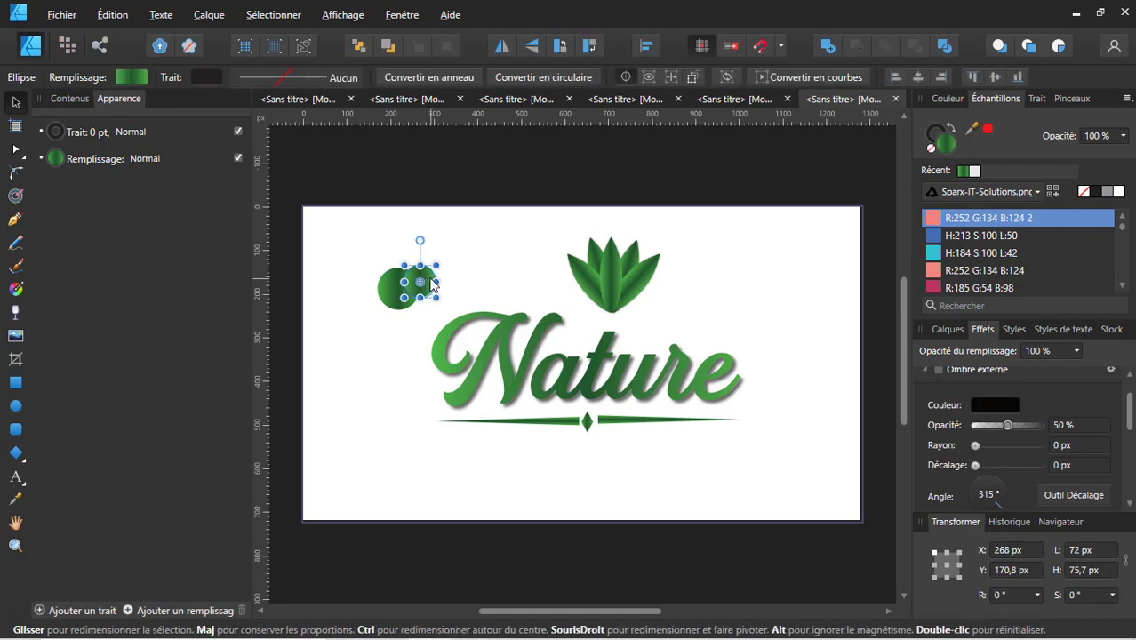
left_click_drag(432, 283, 446, 275)
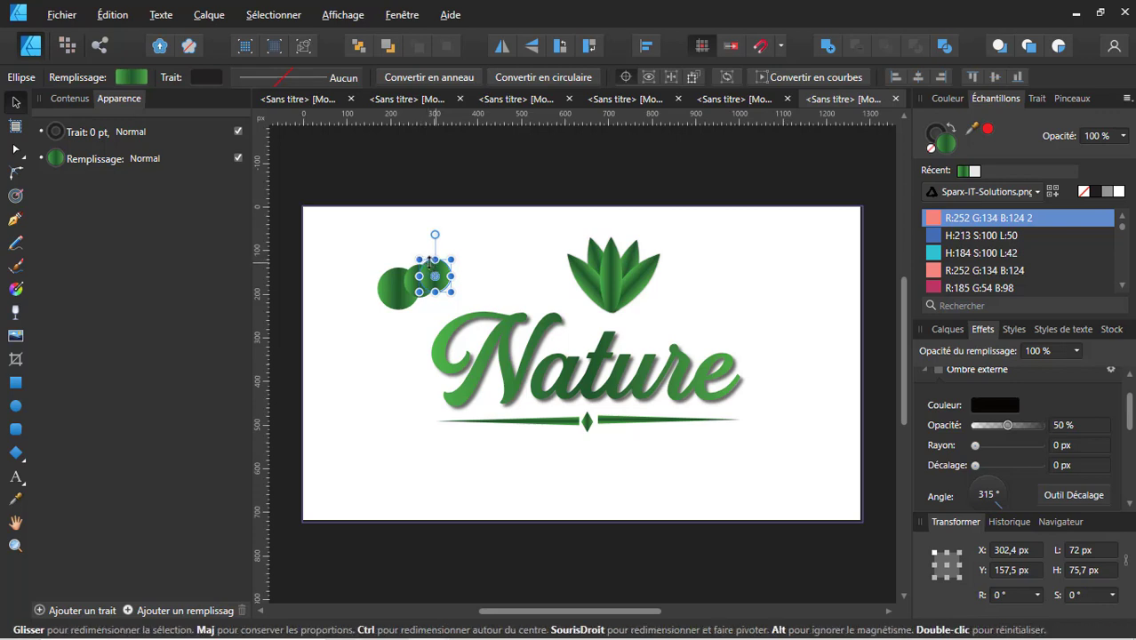
left_click_drag(420, 260, 474, 344)
left_click(502, 272)
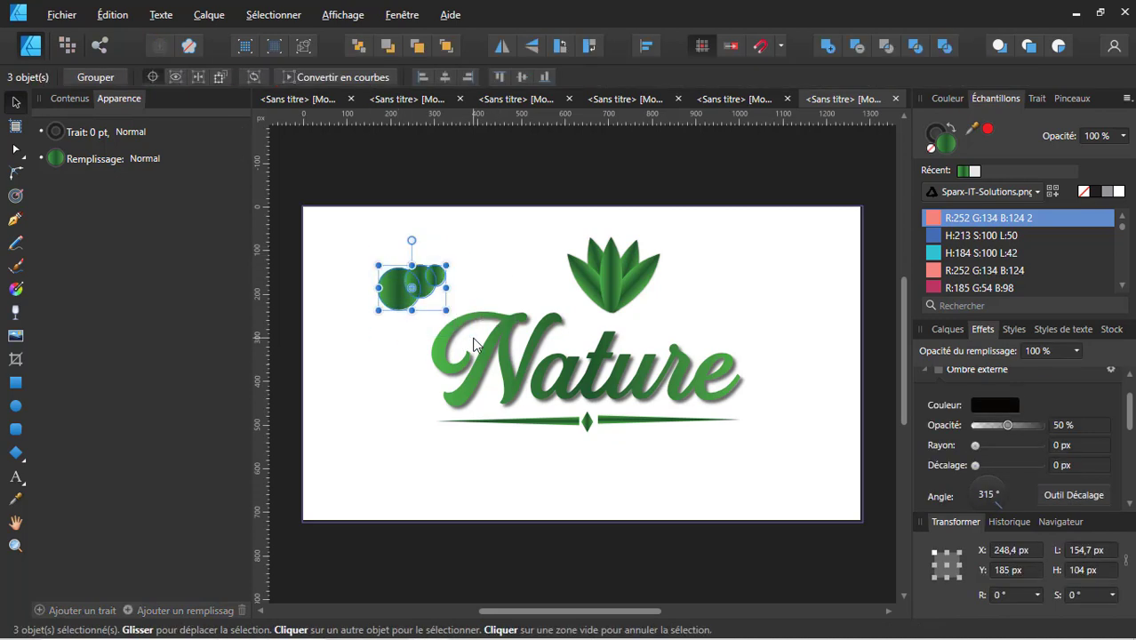
Step: Set the circles' blend mode to Couleur plus claire in the Layers panel
left_click(959, 332)
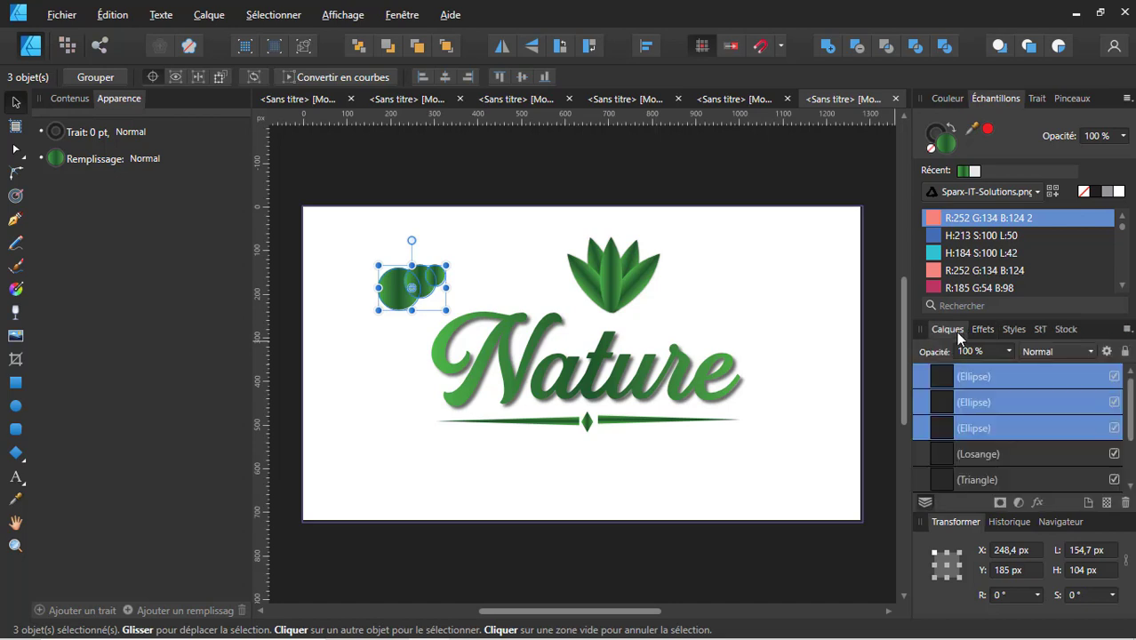
left_click(1091, 353)
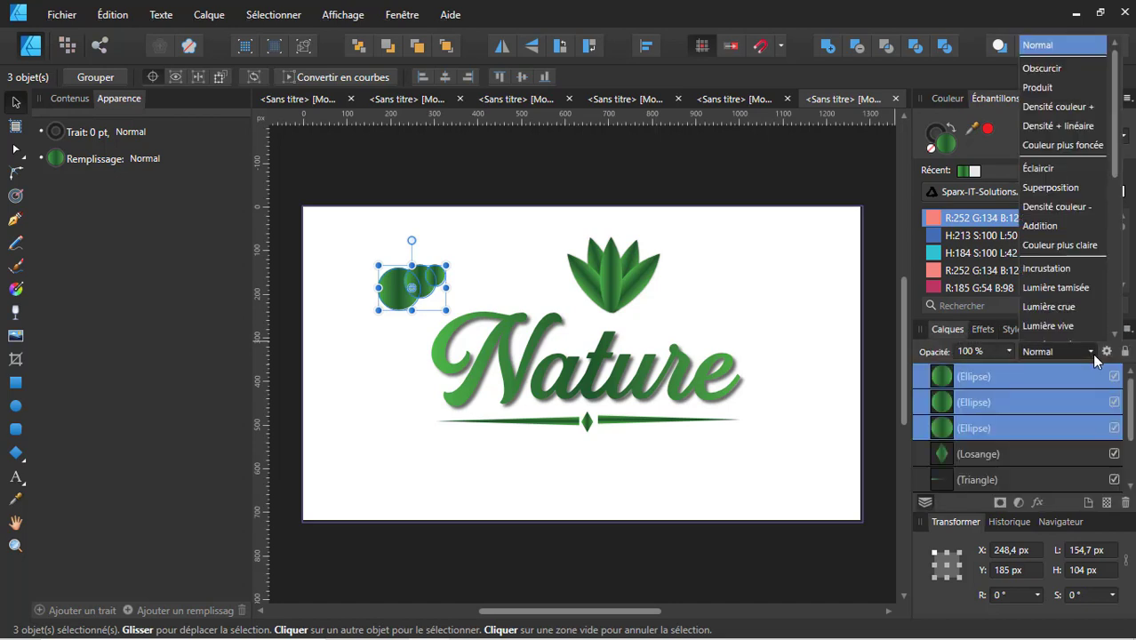
scroll(1089, 282, "down", 2)
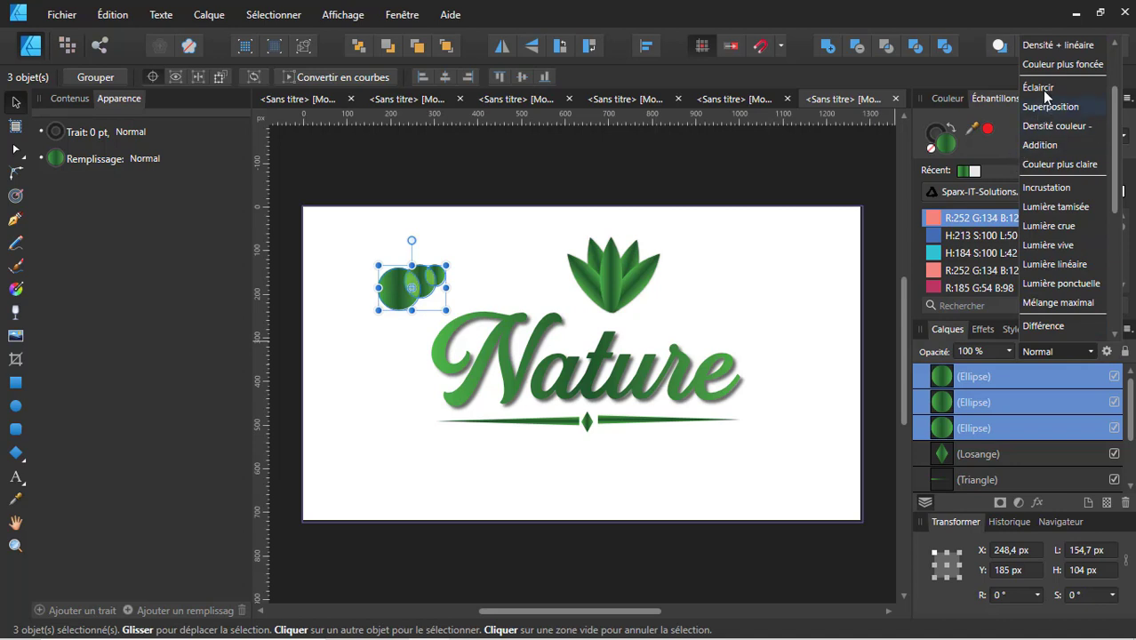
left_click(1054, 164)
left_click(778, 274)
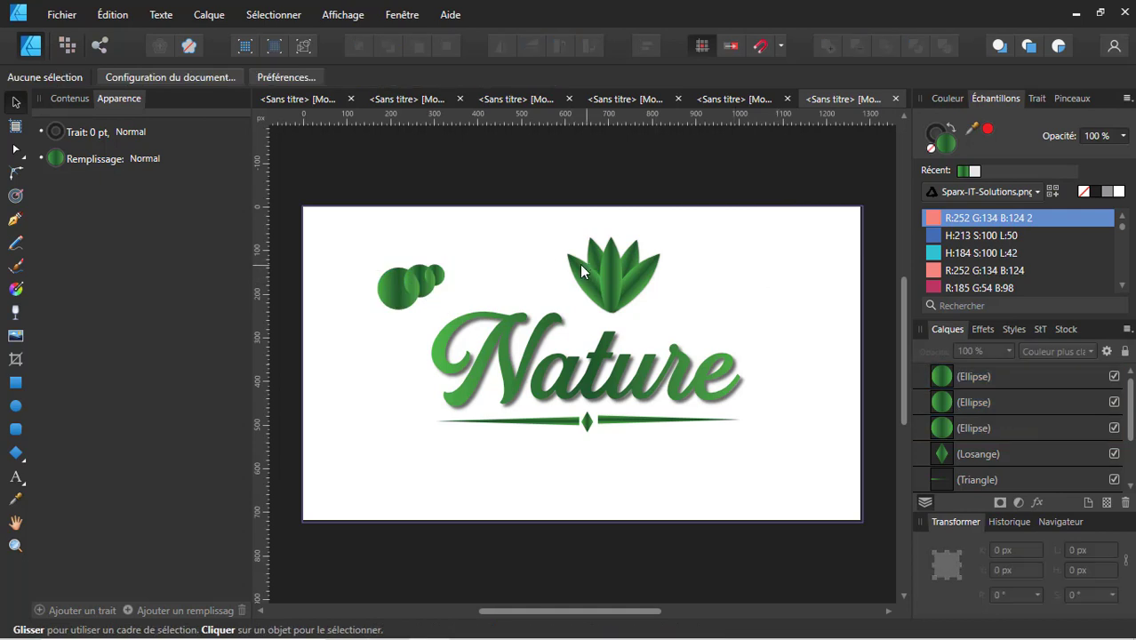
Step: Turn off the Ombre externe effect on all three green circles
left_click_drag(373, 241, 444, 324)
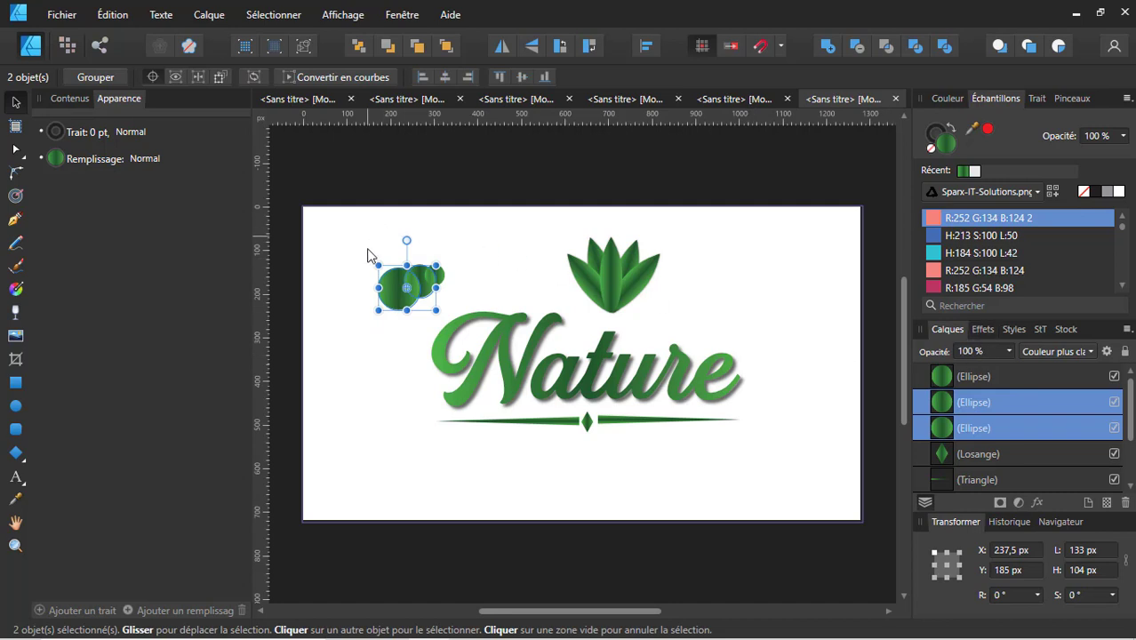
mouse_move(368, 250)
left_mouse_down()
mouse_move(457, 313)
mouse_move(480, 315)
left_mouse_up()
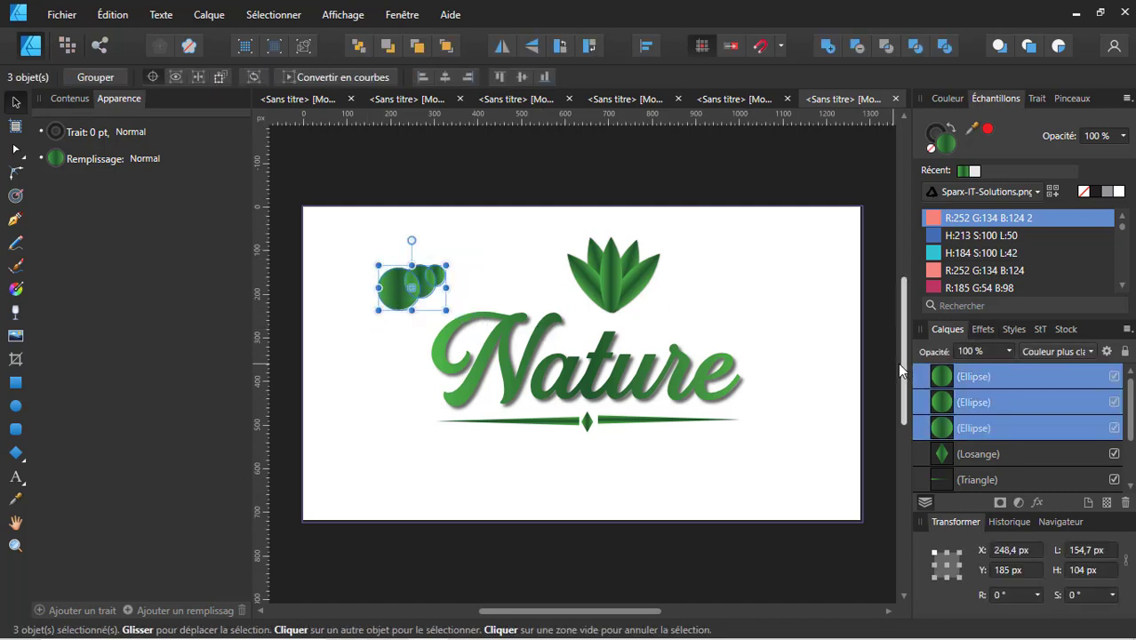
left_click(979, 330)
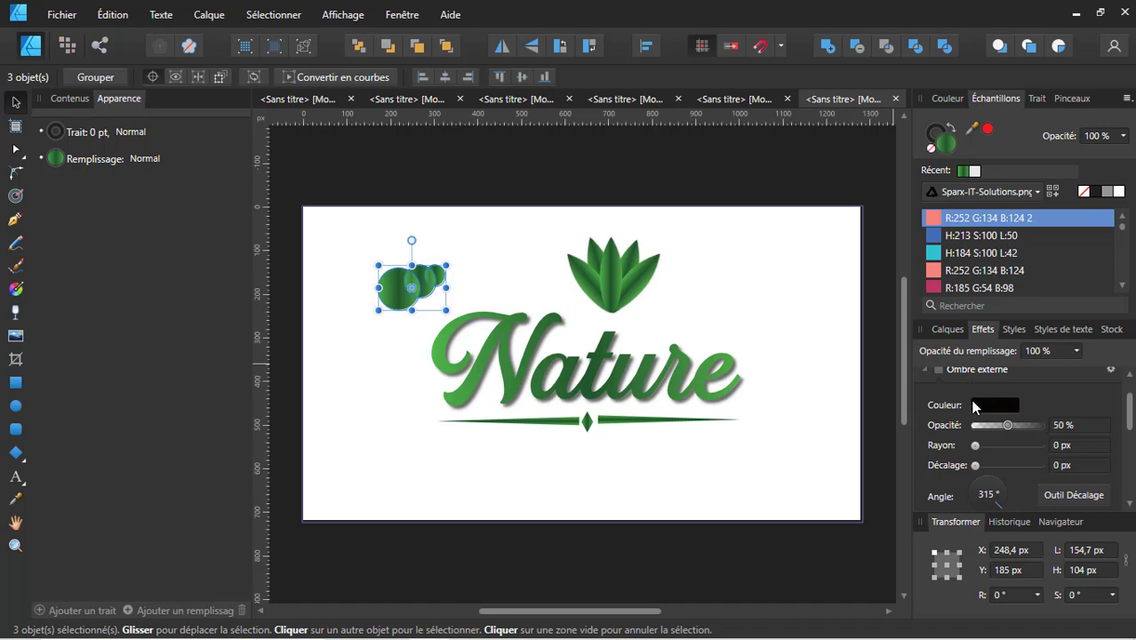
scroll(974, 406, "up", 2)
left_click(937, 409)
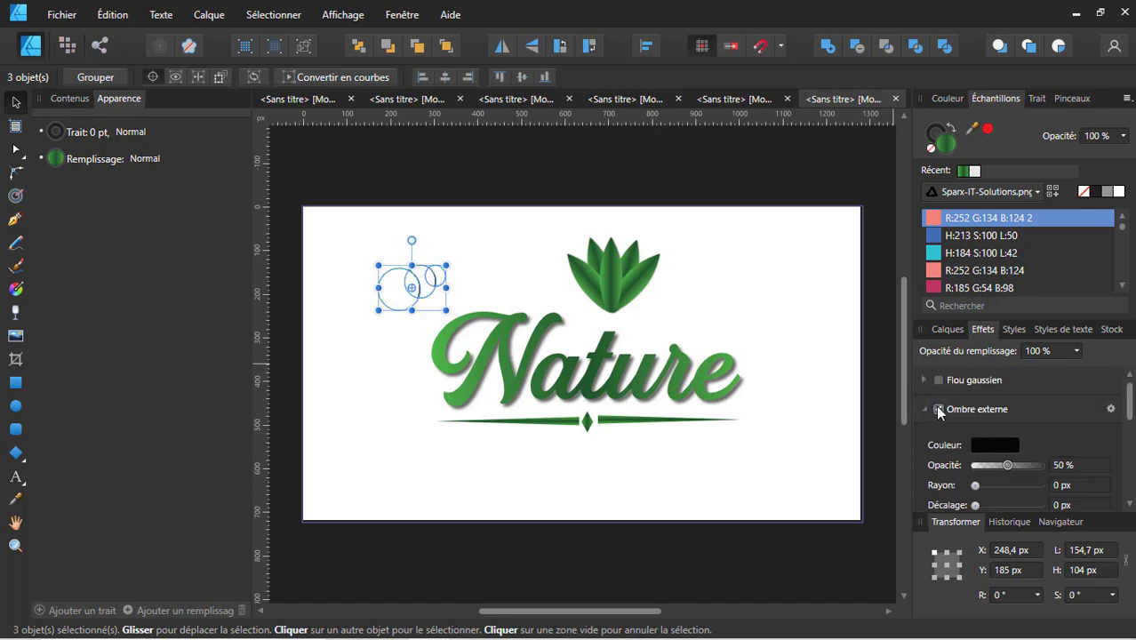
left_click(937, 409)
left_click(868, 371)
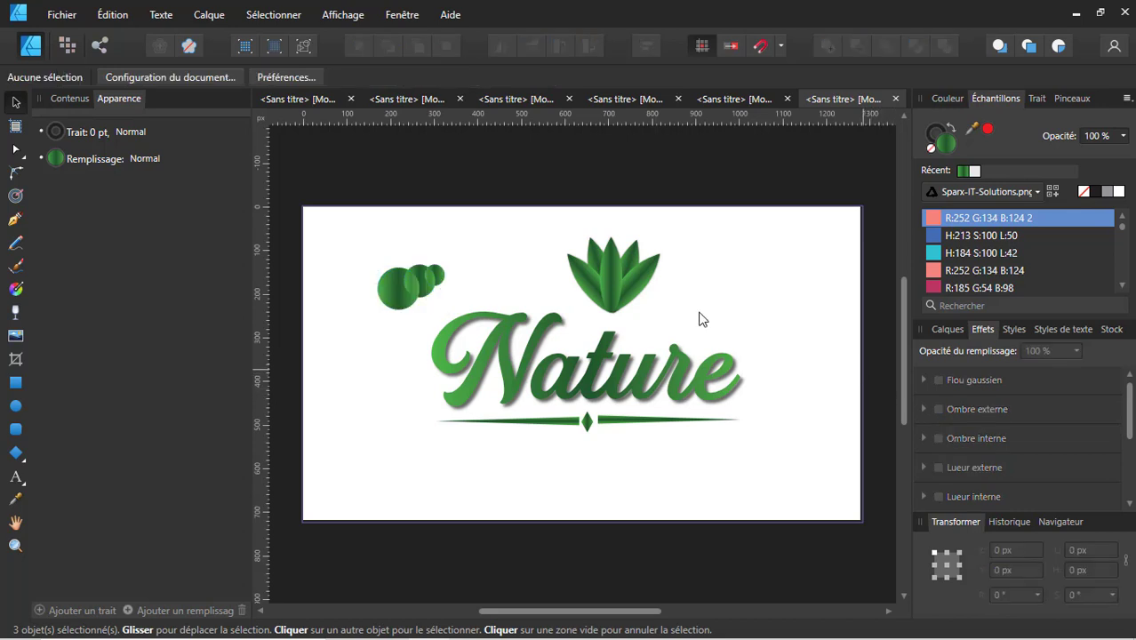
Step: Move the three circles right, closer to the leaf logo
left_click_drag(371, 248, 480, 325)
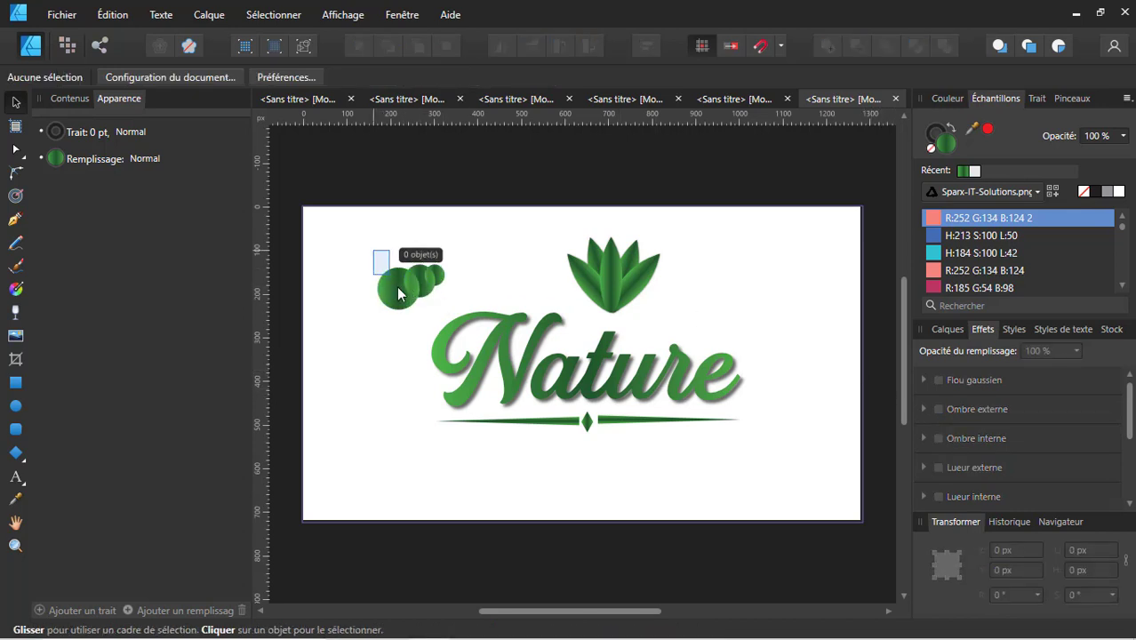
left_click_drag(398, 291, 420, 290)
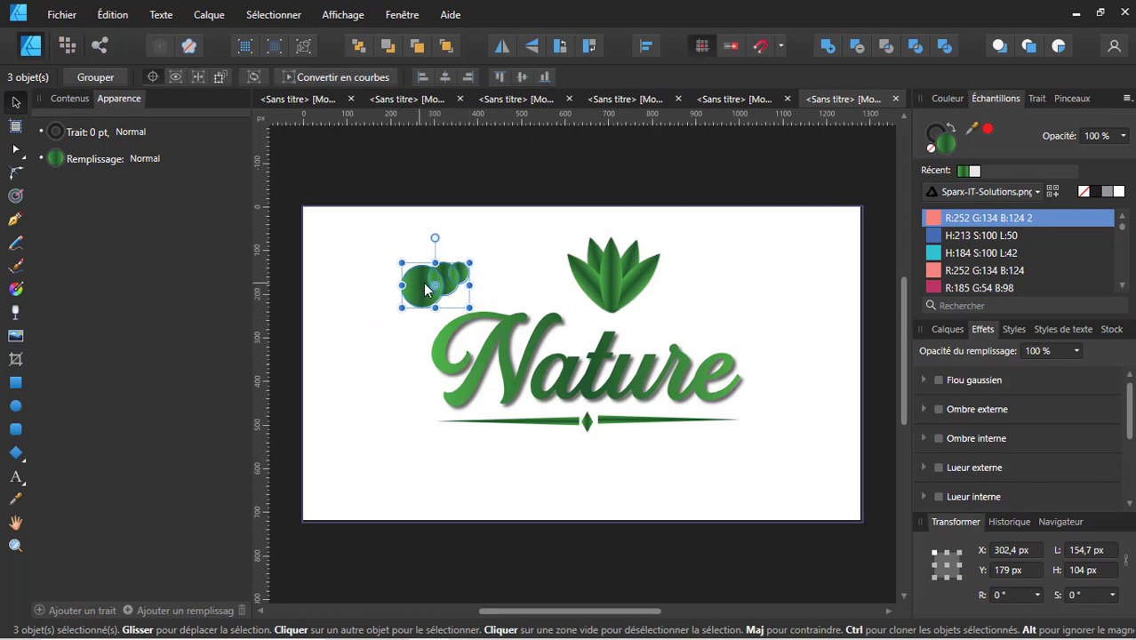
left_click(738, 299)
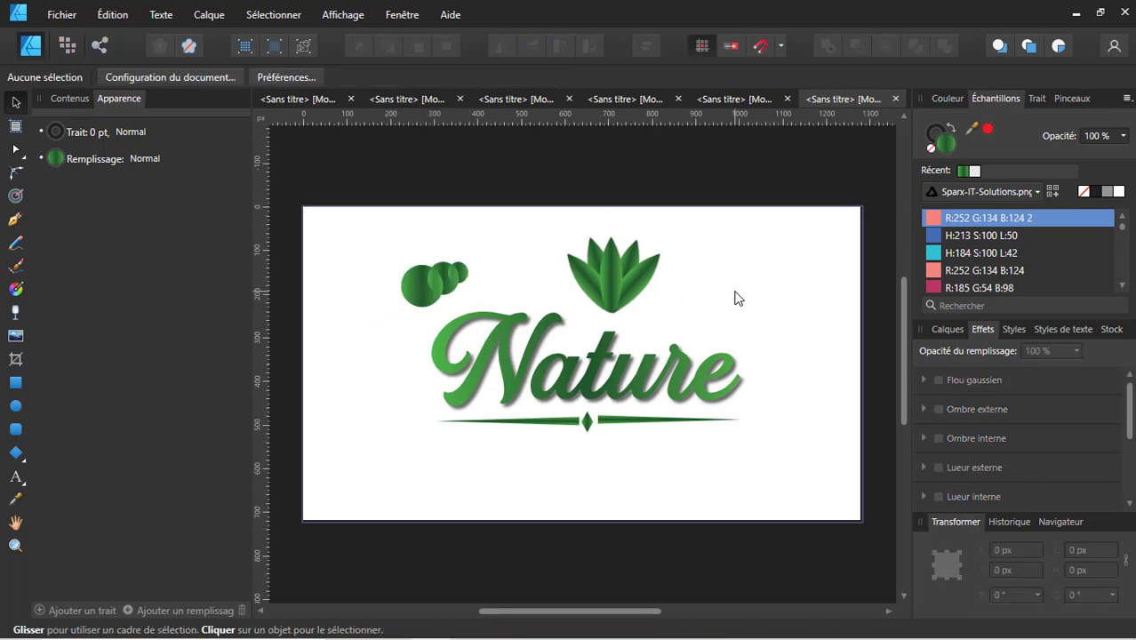